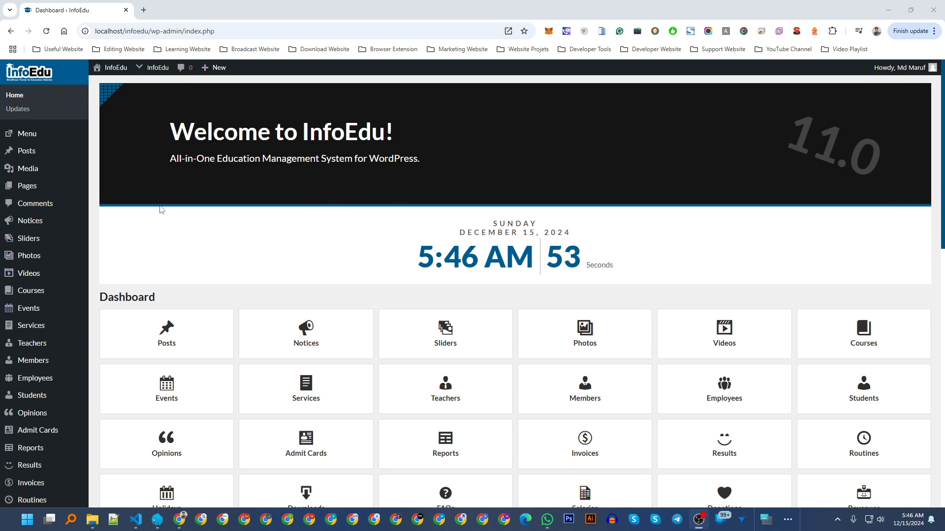
# Create a new page titled 'About Us' with the body text 'sdfgdf'.
pyautogui.moveTo(35, 187)
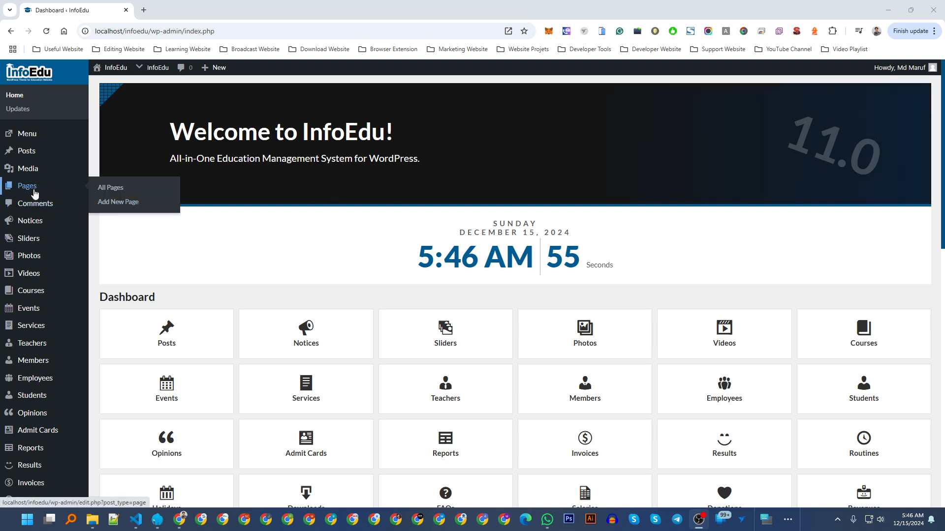
pyautogui.click(118, 205)
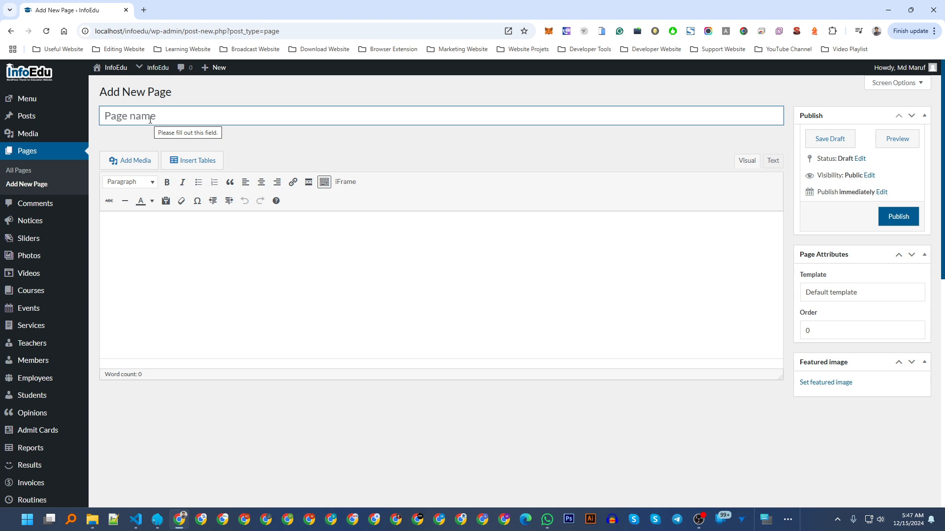
pyautogui.write('About')
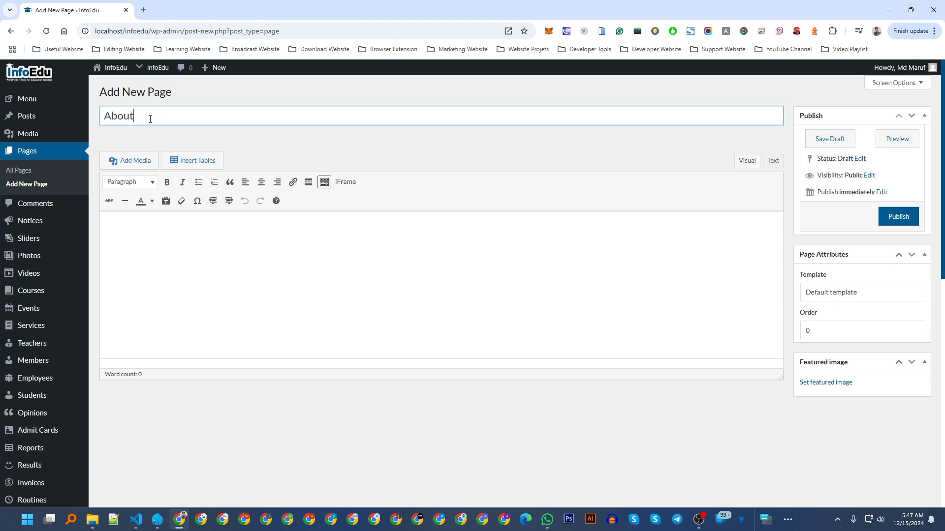
pyautogui.write(' Us')
pyautogui.click(145, 264)
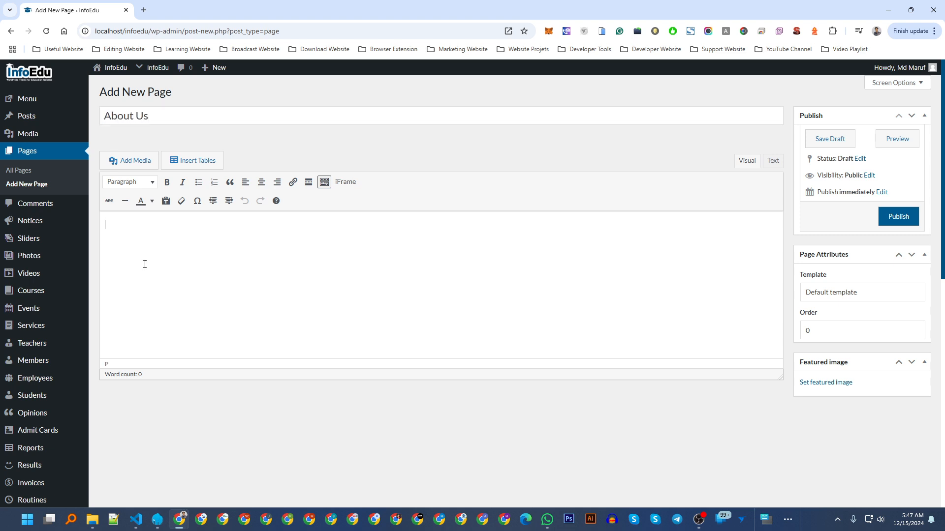
pyautogui.write('sdfgdf fh')
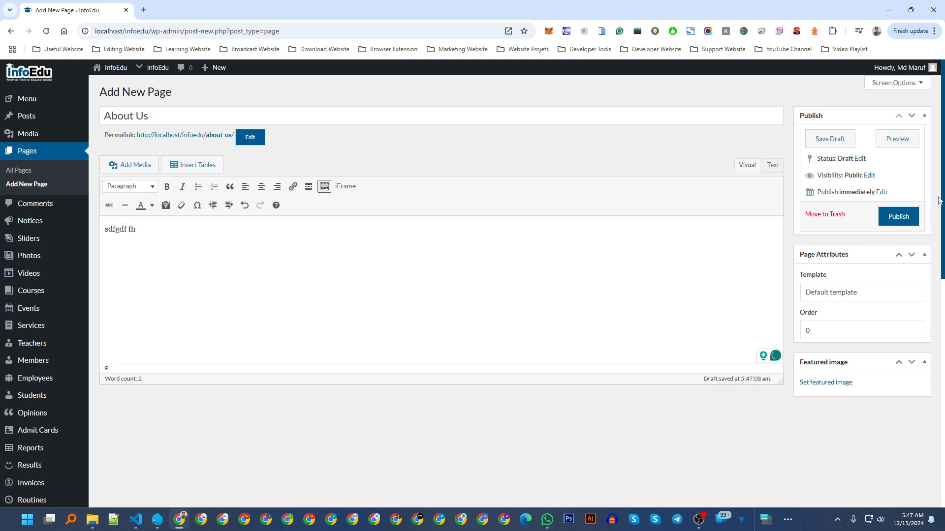
pyautogui.hotkey('alt', 'Tab')
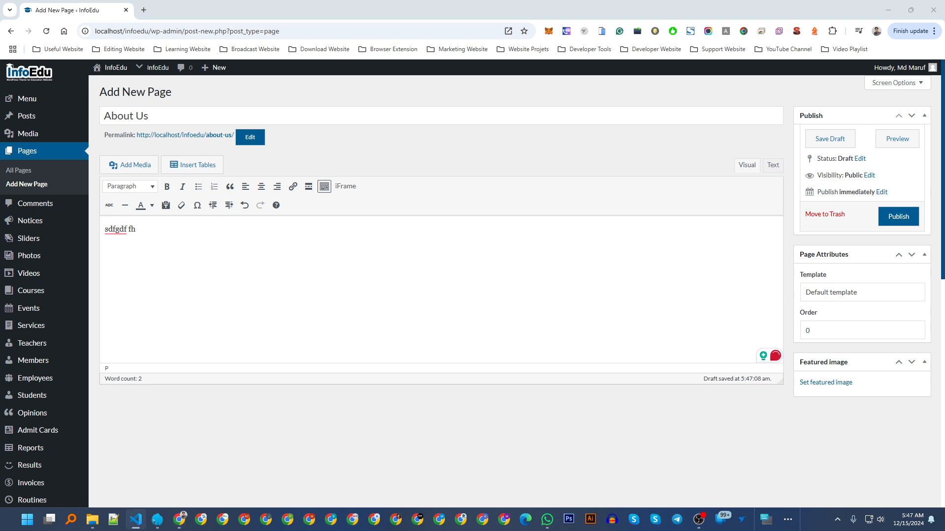
pyautogui.hotkey('alt', 'Tab')
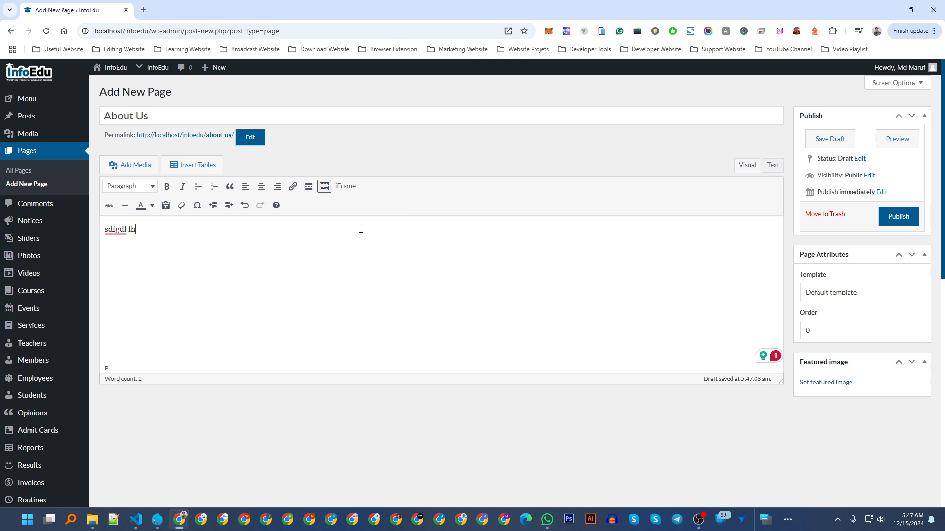
# Publish the About Us page and view its permalink in a new tab.
pyautogui.click(899, 217)
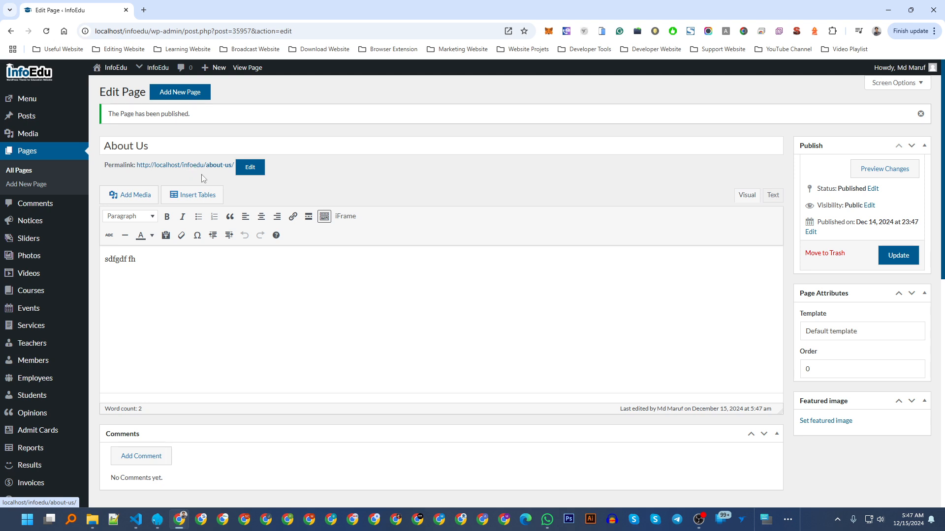
pyautogui.middleClick(194, 171)
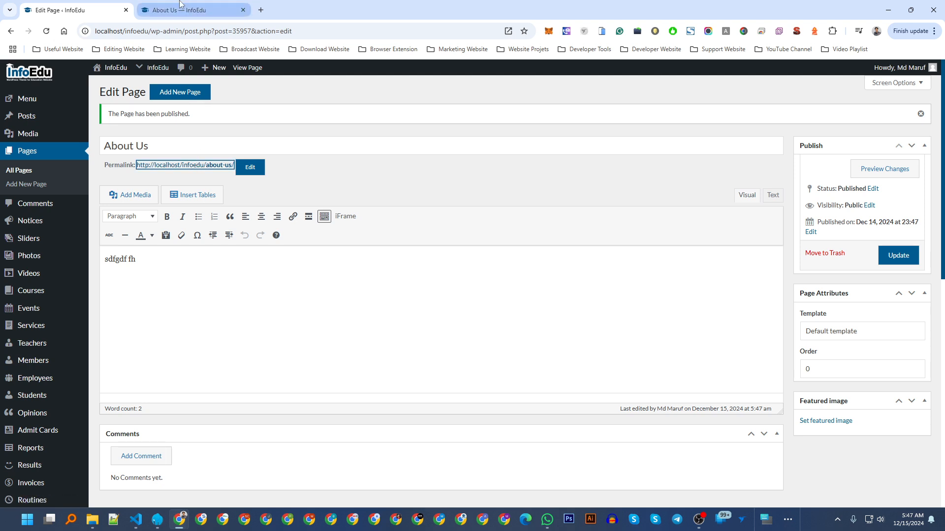
pyautogui.click(203, 12)
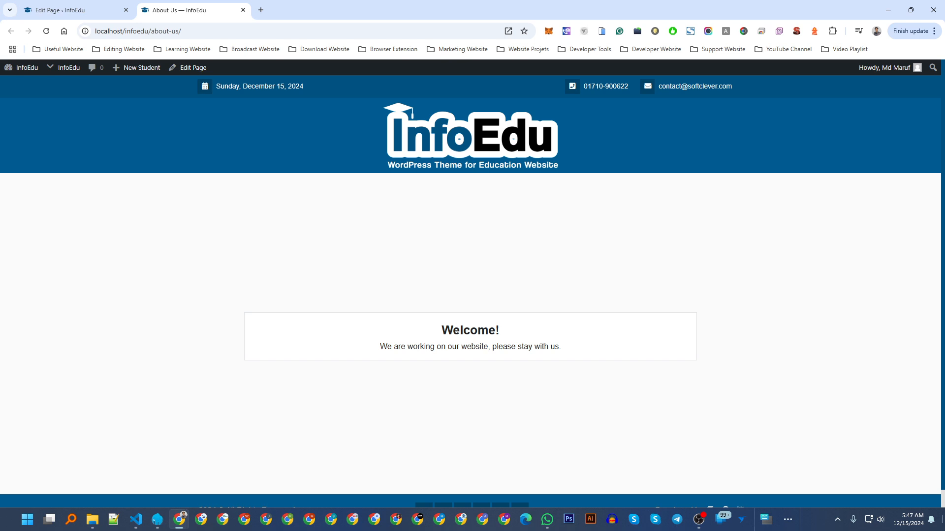
# Back in the editor, open InfoEdu's Home settings section in a new tab.
pyautogui.click(105, 4)
pyautogui.scroll(-15, 110, 215)
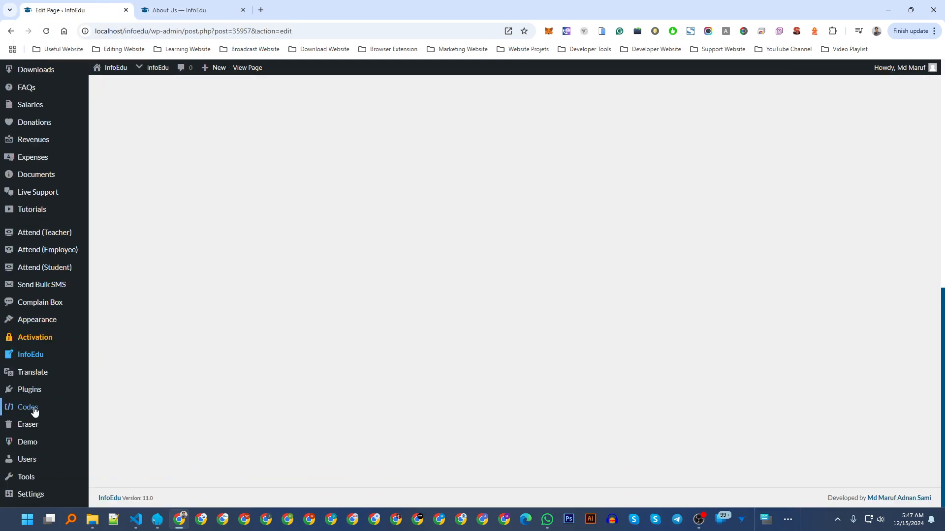
pyautogui.moveTo(36, 358)
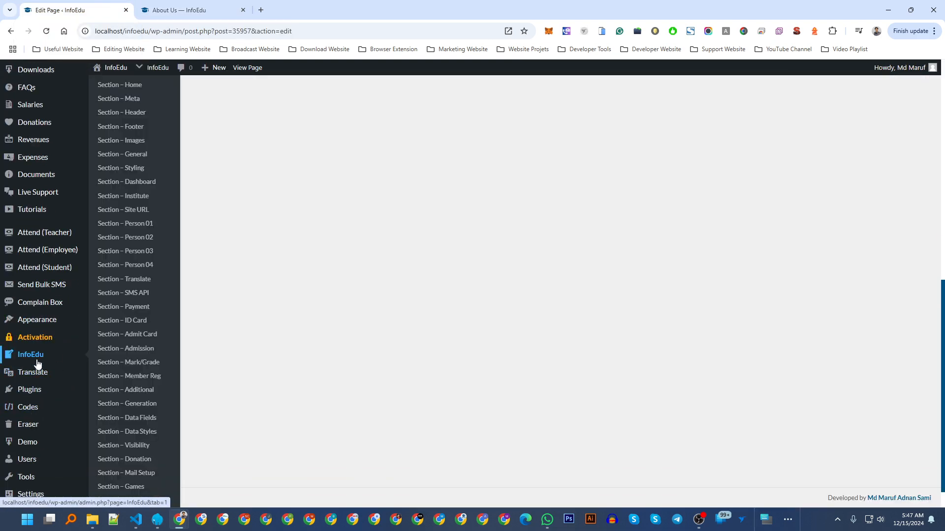
pyautogui.middleClick(131, 86)
# Set Website - Visibility to Published in InfoEdu's Home section, save, and reload About Us.
pyautogui.click(298, 5)
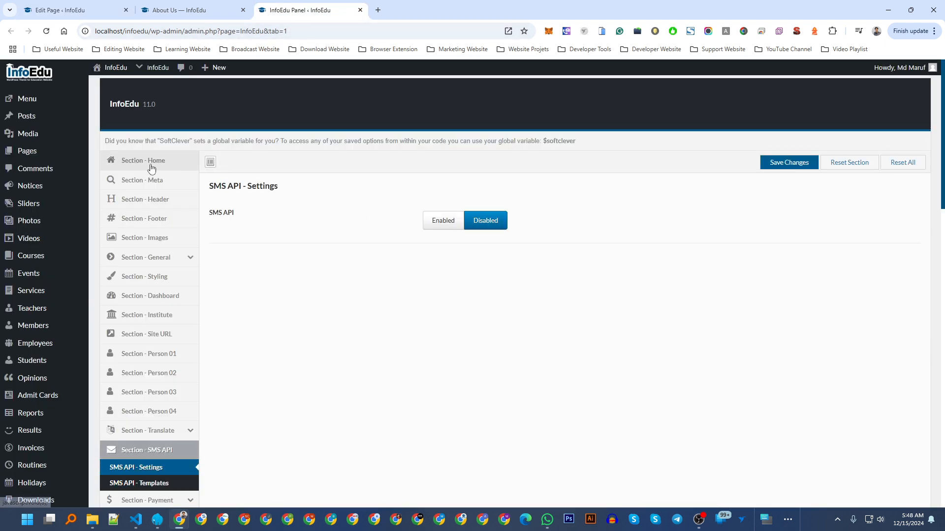
pyautogui.click(166, 160)
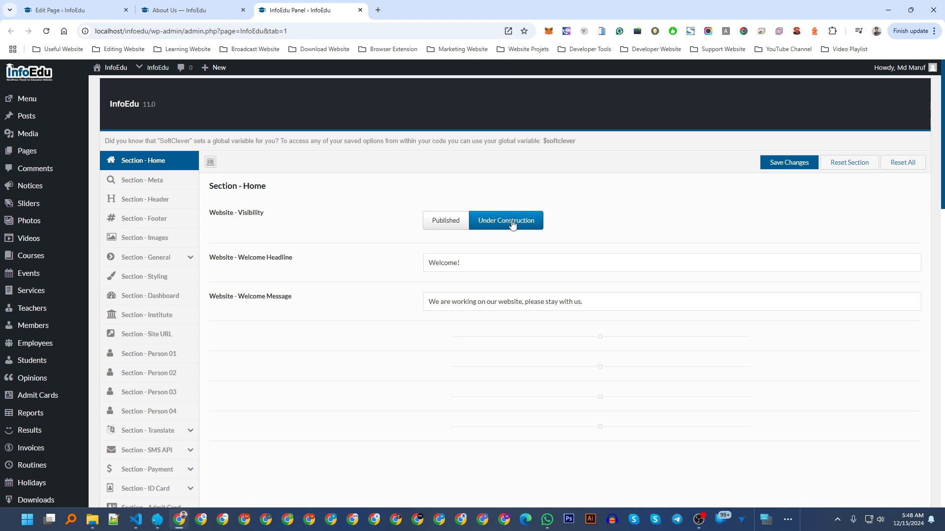
pyautogui.click(441, 229)
pyautogui.click(784, 163)
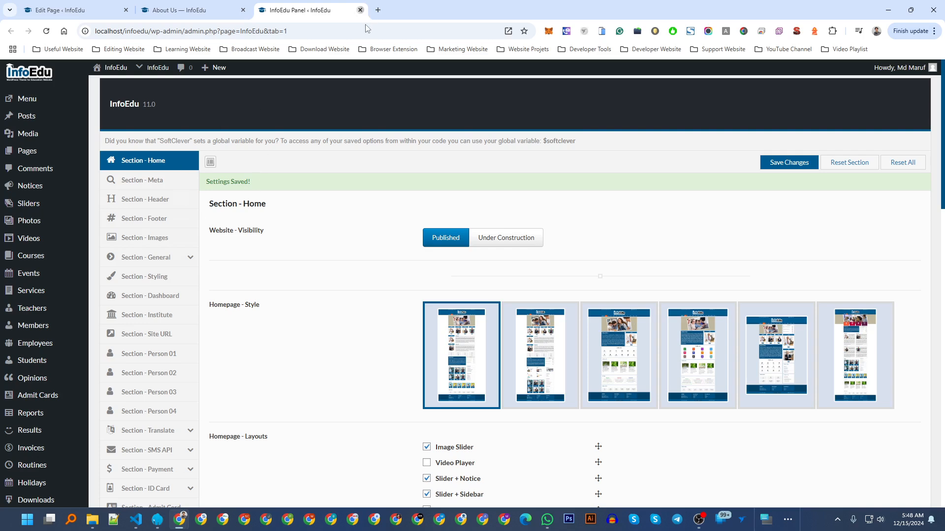
pyautogui.click(361, 10)
pyautogui.press('F5')
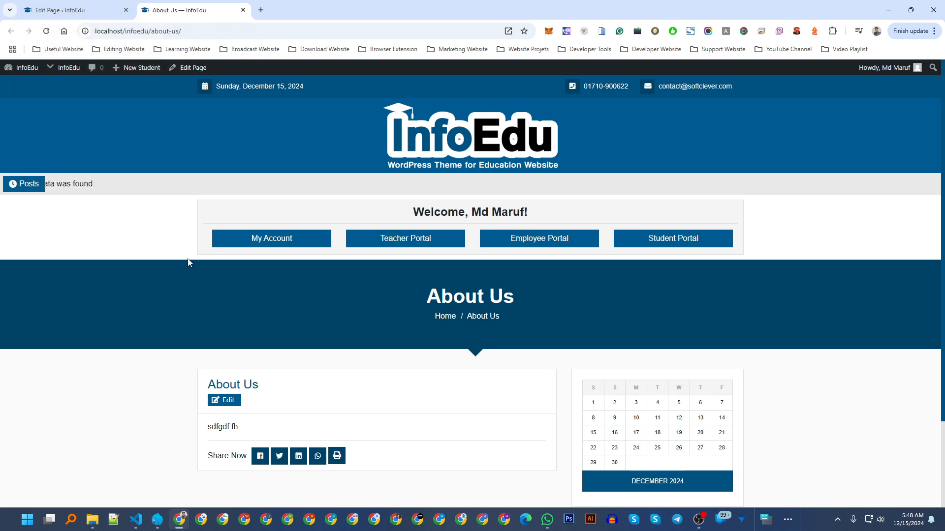
pyautogui.scroll(-2, 280, 406)
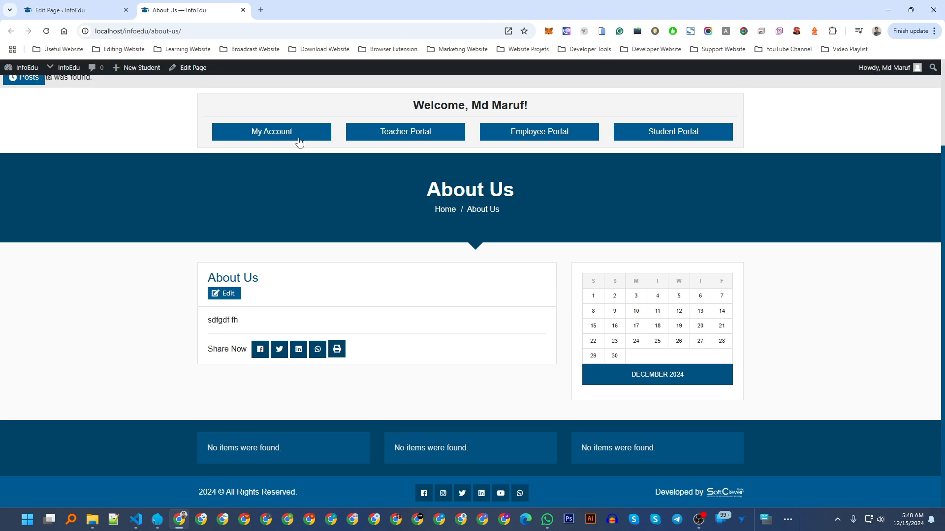
pyautogui.hotkey('alt', 'Tab')
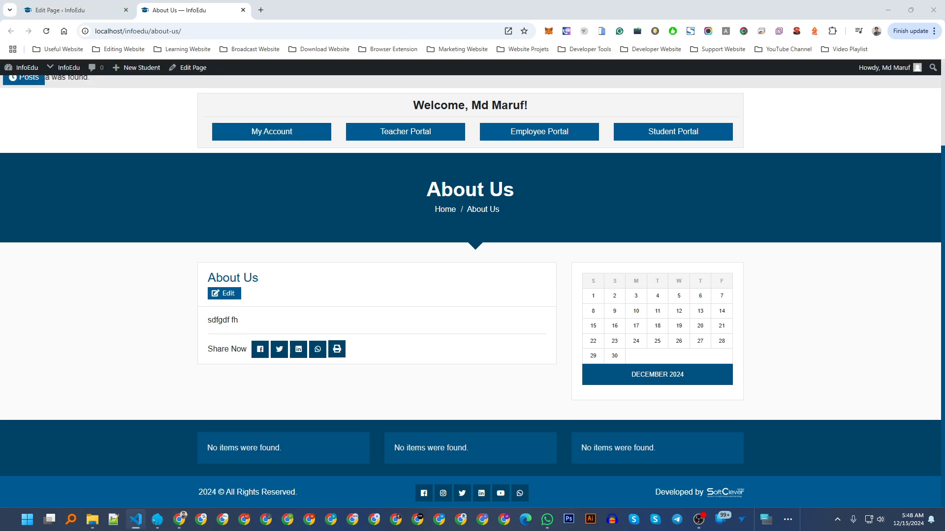
pyautogui.click(55, 6)
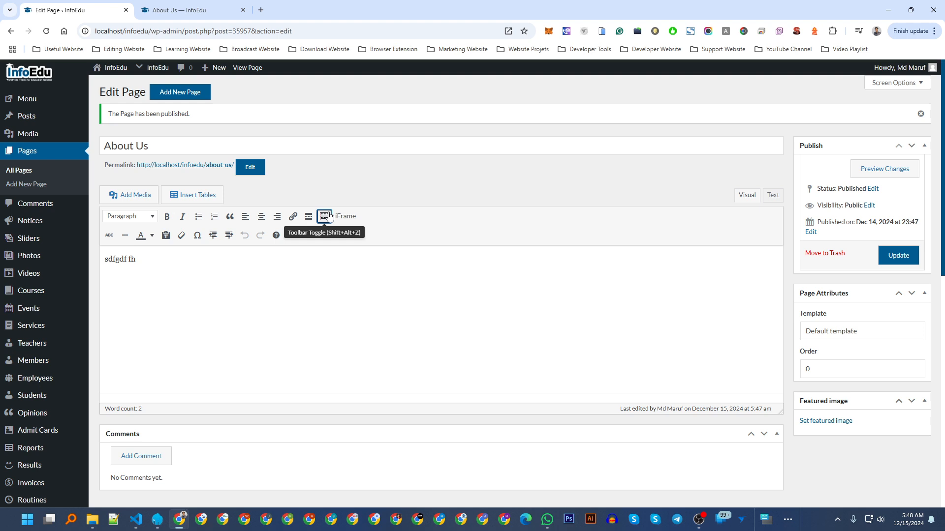
pyautogui.click(224, 15)
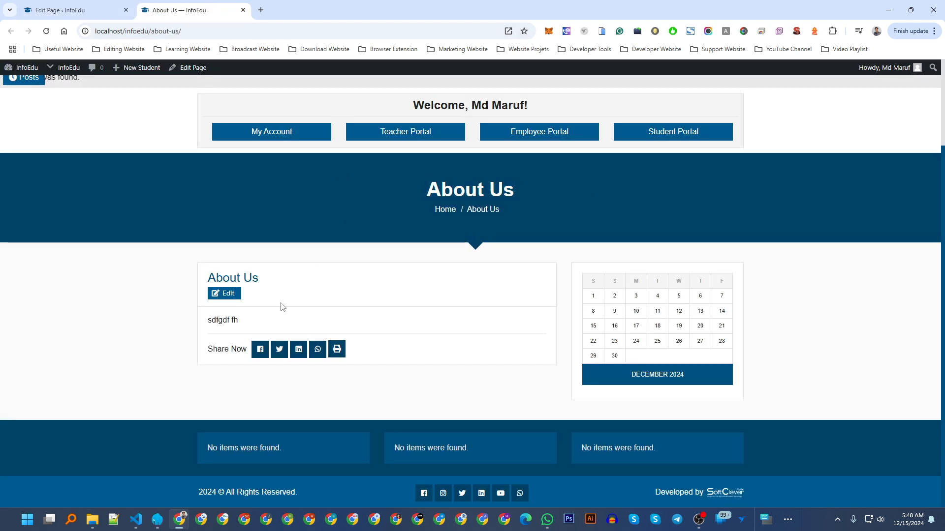
pyautogui.tripleClick(282, 281)
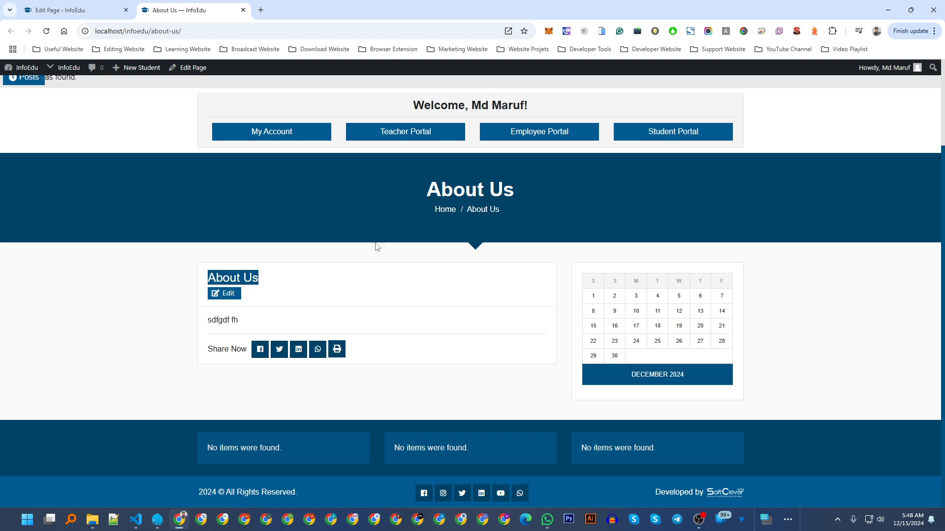
pyautogui.click(221, 206)
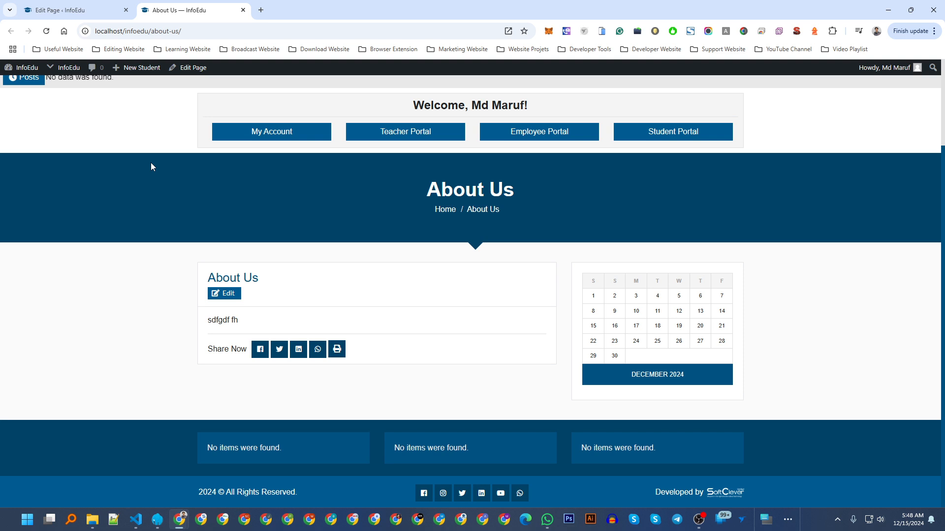
pyautogui.click(91, 5)
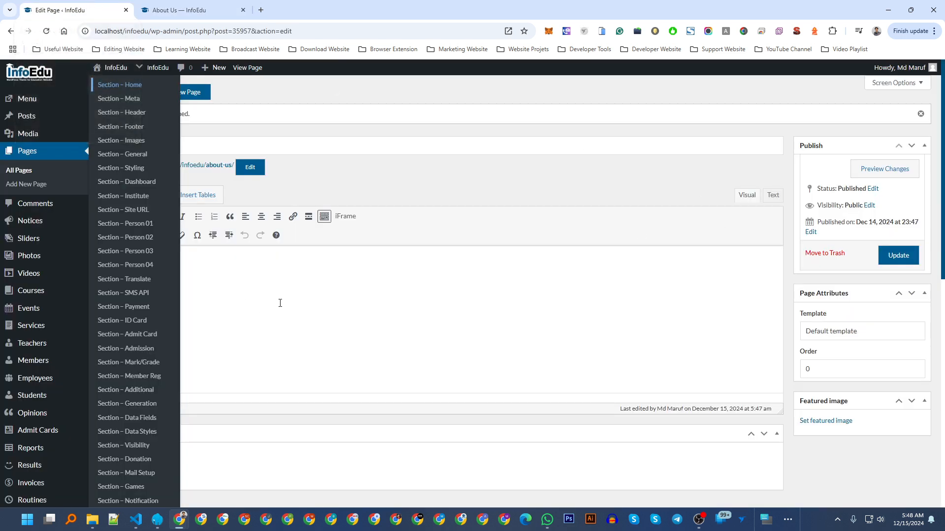
pyautogui.click(857, 338)
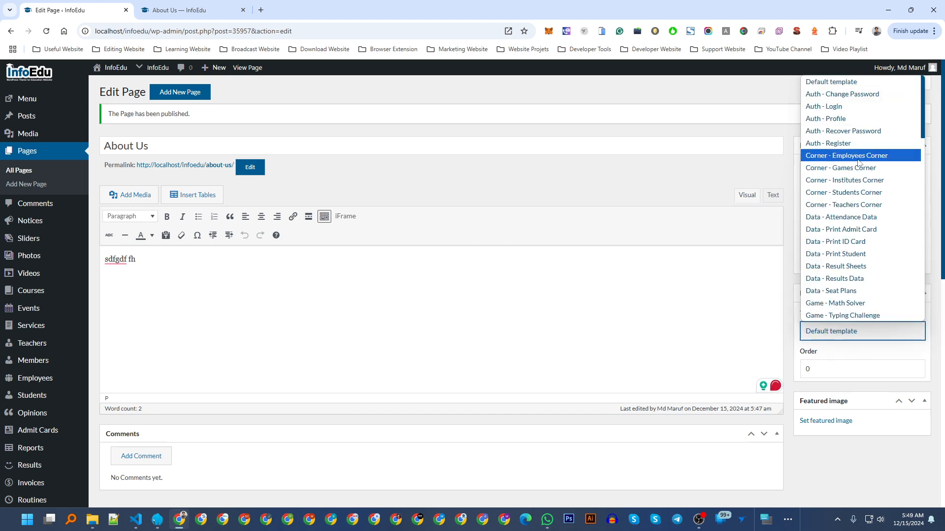
pyautogui.scroll(-2, 858, 177)
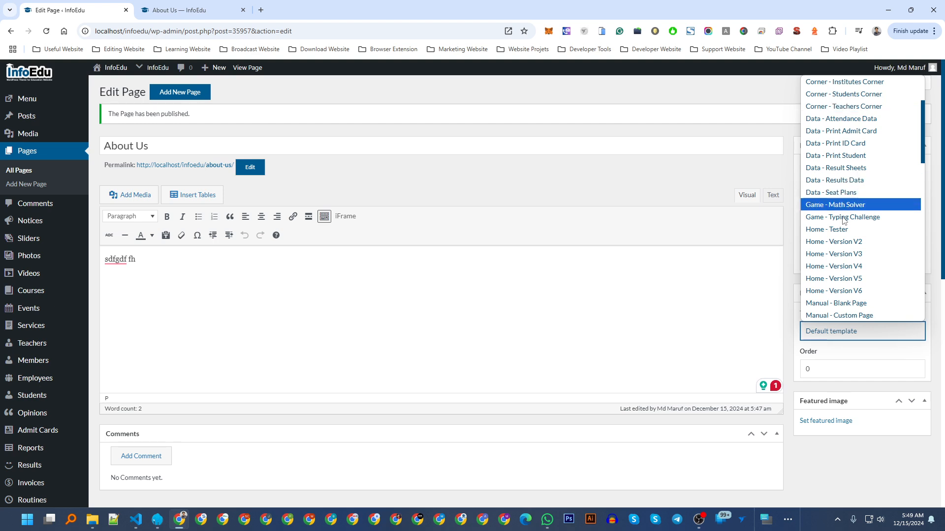
pyautogui.scroll(-2, 839, 248)
pyautogui.scroll(-1, 840, 249)
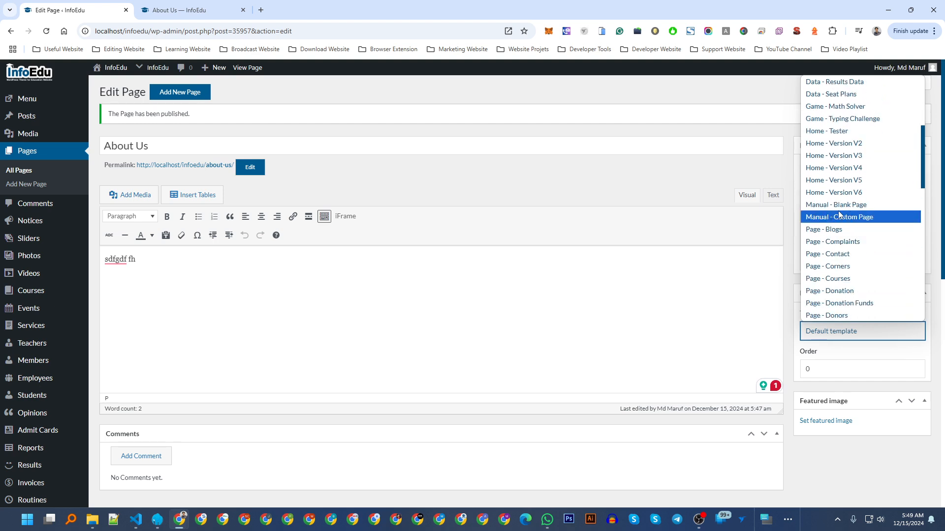
pyautogui.click(850, 220)
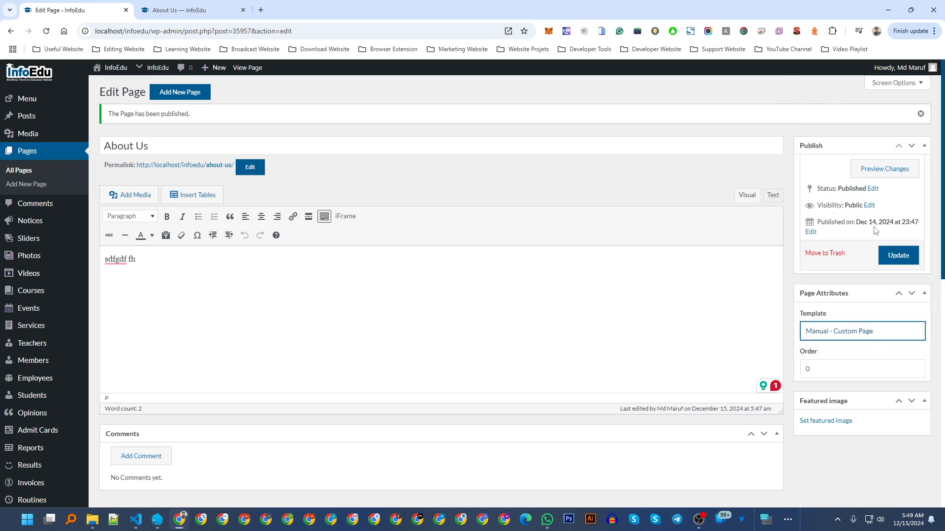
pyautogui.click(893, 258)
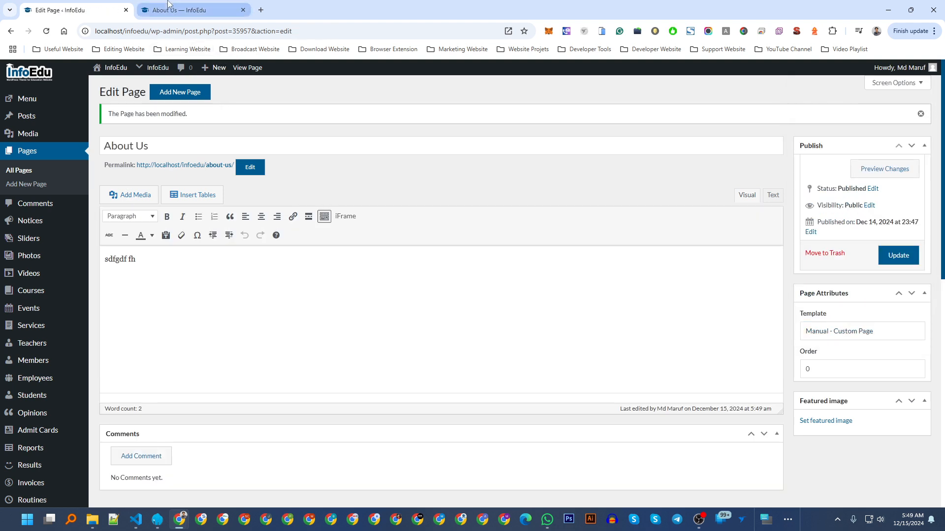
pyautogui.click(187, 10)
pyautogui.click(48, 31)
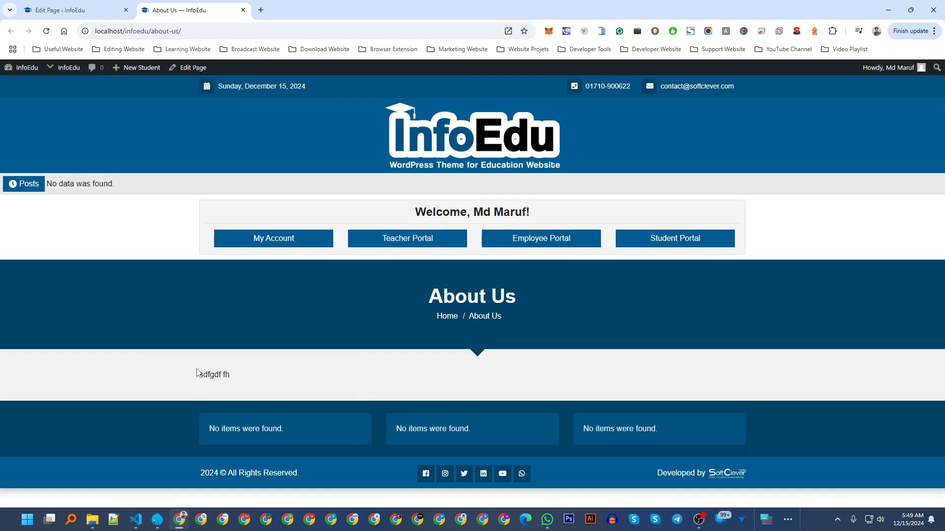
pyautogui.moveTo(196, 374); pyautogui.dragTo(275, 385)
pyautogui.click(275, 388)
pyautogui.moveTo(235, 374); pyautogui.dragTo(210, 374)
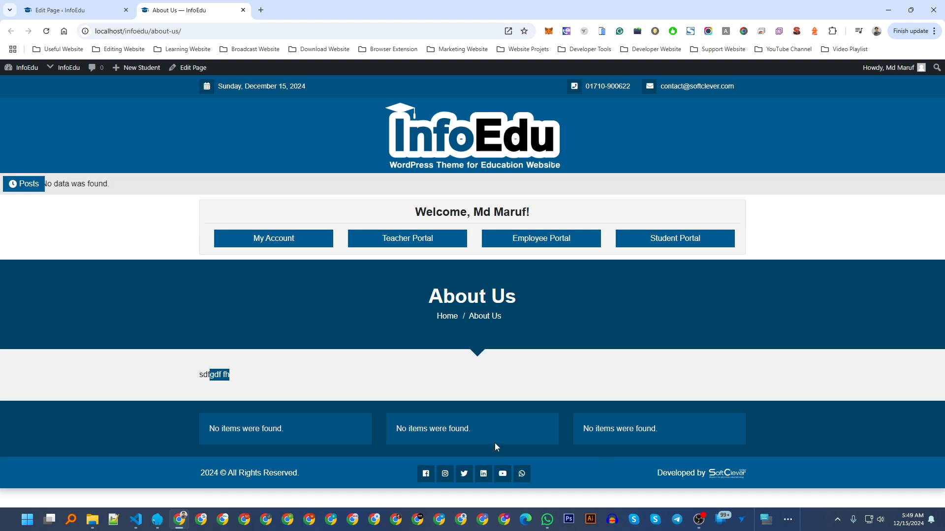
pyautogui.click(180, 385)
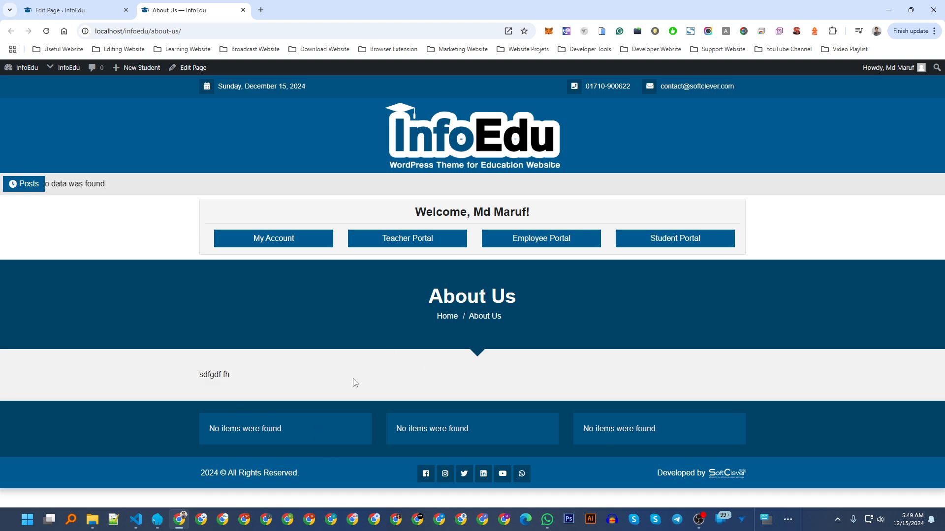
pyautogui.tripleClick(239, 376)
pyautogui.click(266, 362)
# Switch the About Us page template to Manual - Blank Page and update it.
pyautogui.click(74, 10)
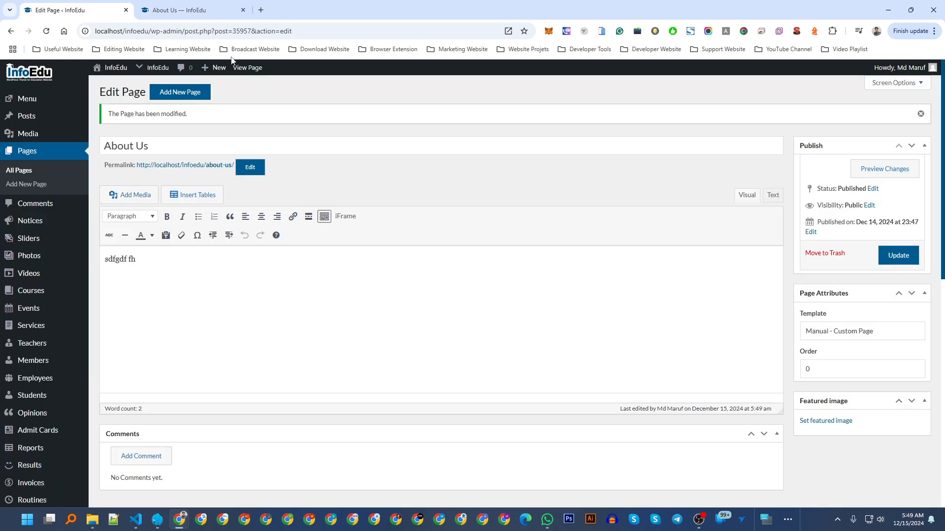
pyautogui.click(841, 332)
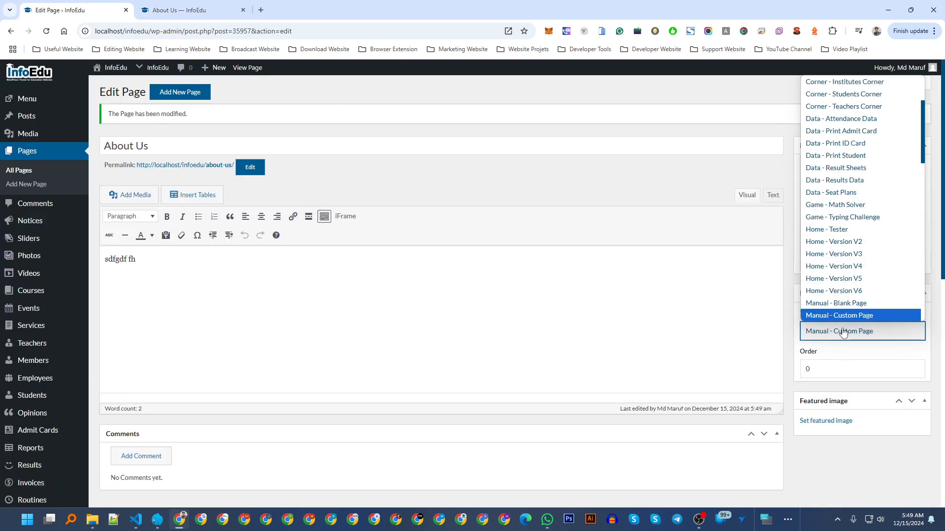
pyautogui.click(856, 303)
pyautogui.click(886, 259)
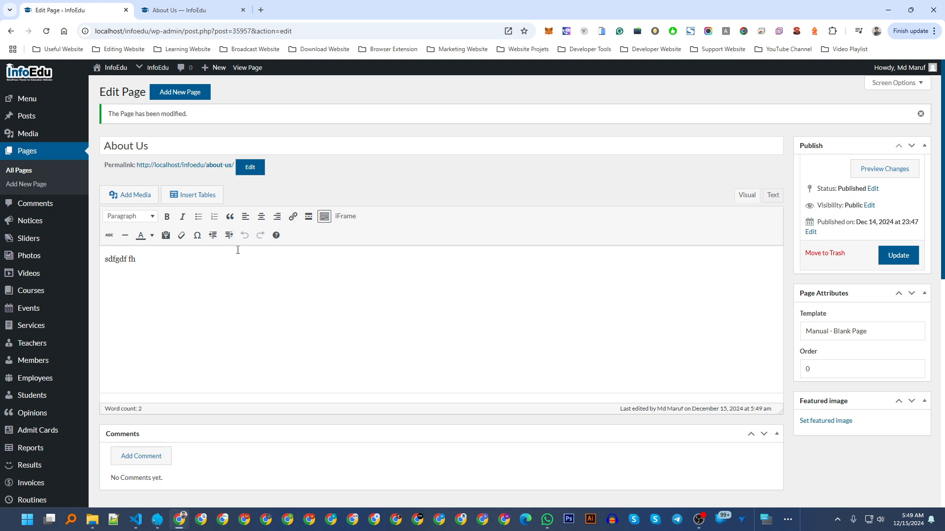
# Reload the live About Us page to see only the bare 'sdfgdf fh' text.
pyautogui.click(192, 10)
pyautogui.click(46, 31)
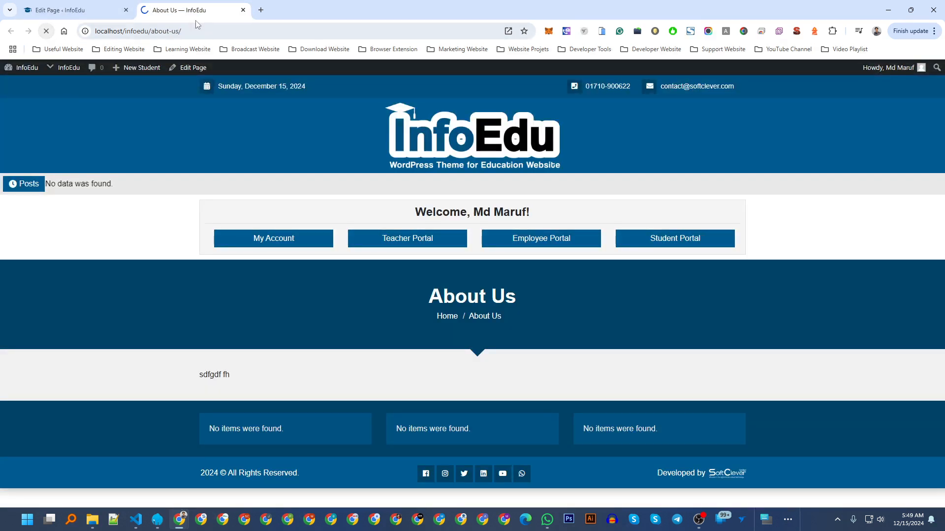
pyautogui.tripleClick(16, 88)
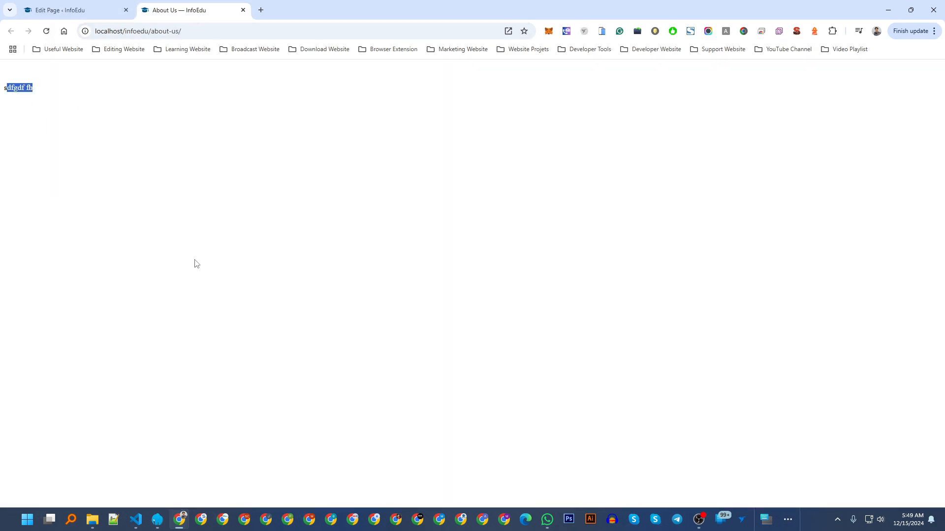
pyautogui.click(100, 227)
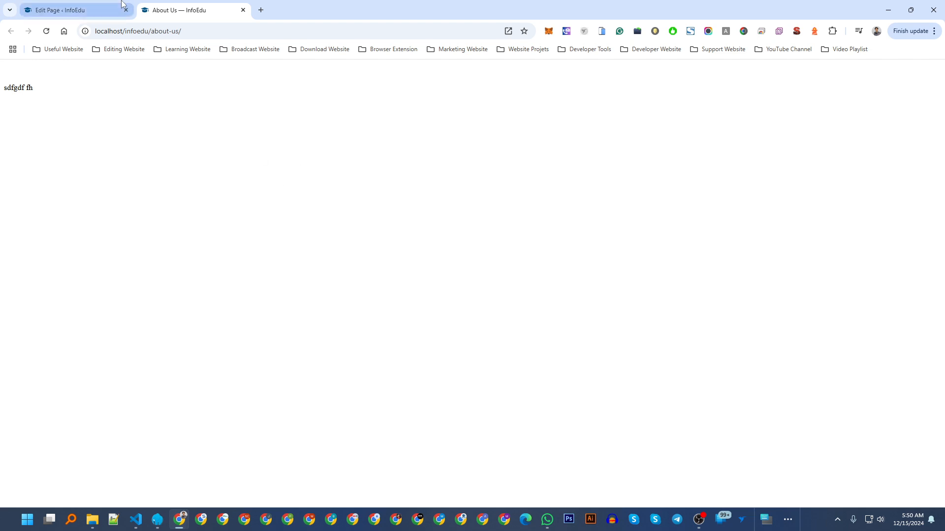
pyautogui.click(106, 10)
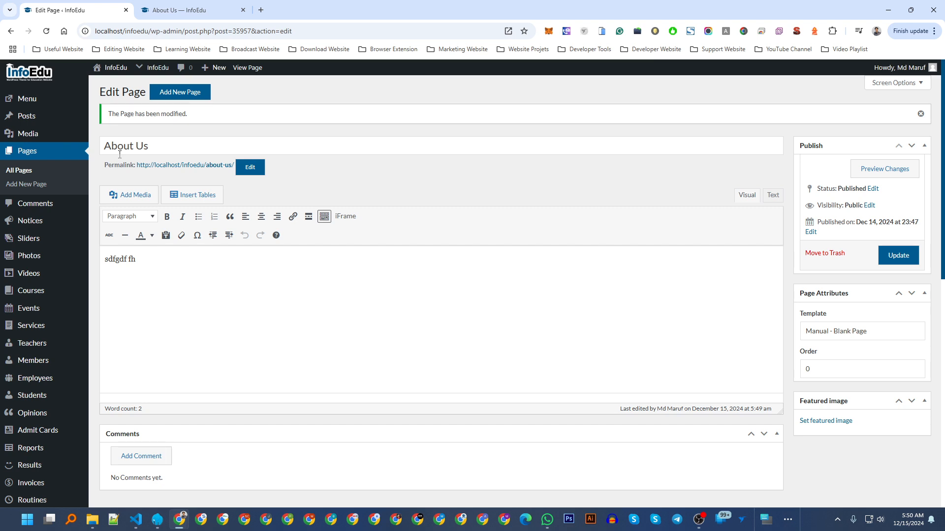
# Open a blank Add New Page editor with empty title and the Default template.
pyautogui.click(174, 97)
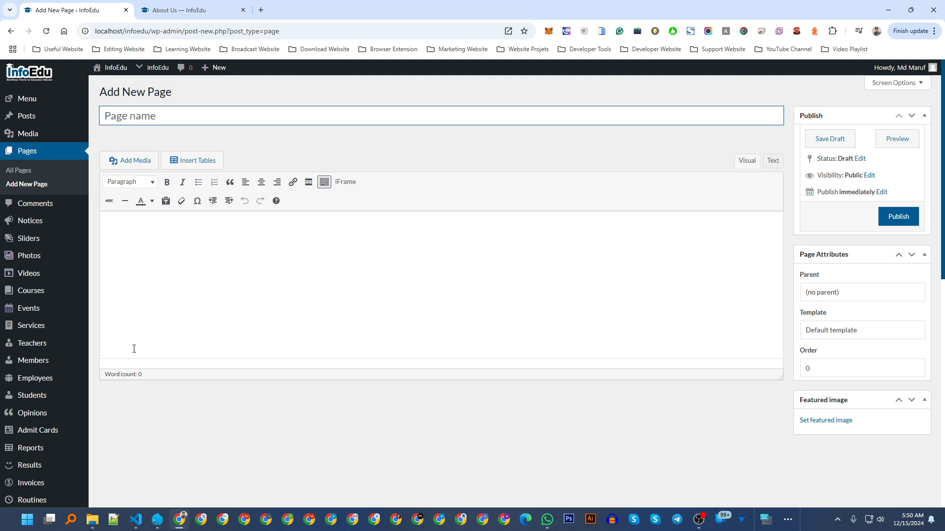
pyautogui.scroll(-10, 132, 347)
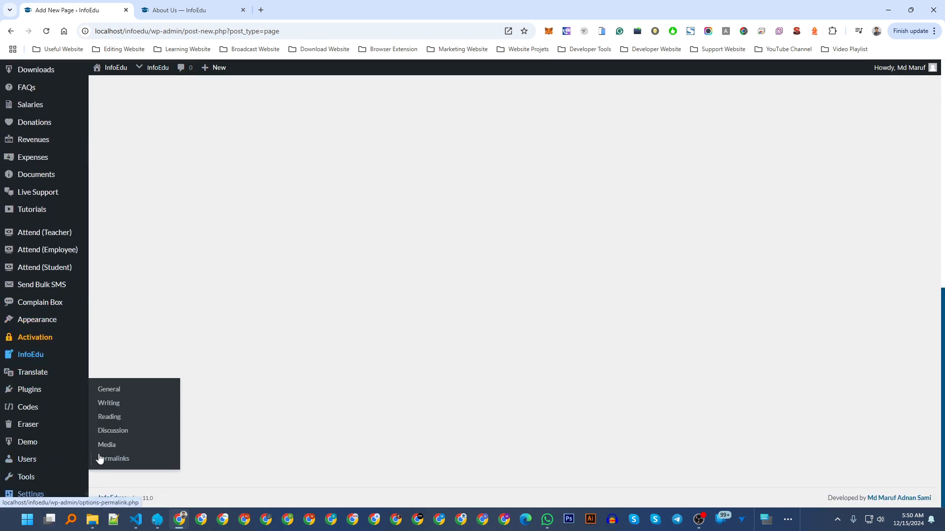
# Open Settings > Reading and locate the Multiple Pages field.
pyautogui.click(115, 429)
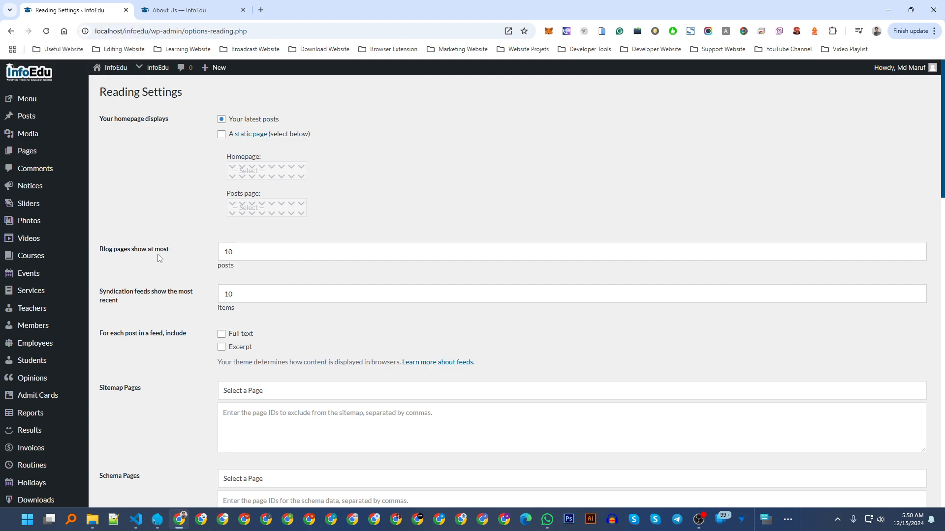
pyautogui.scroll(-3, 166, 309)
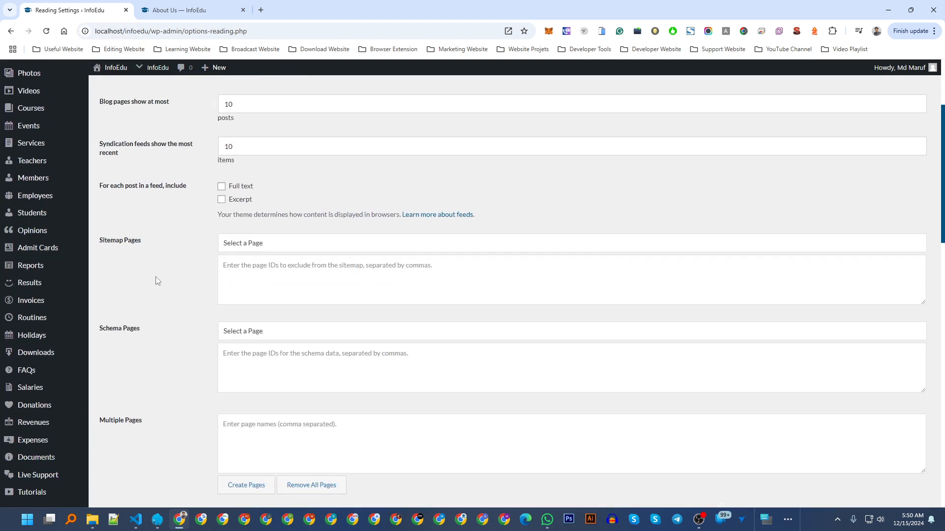
pyautogui.scroll(-3, 127, 306)
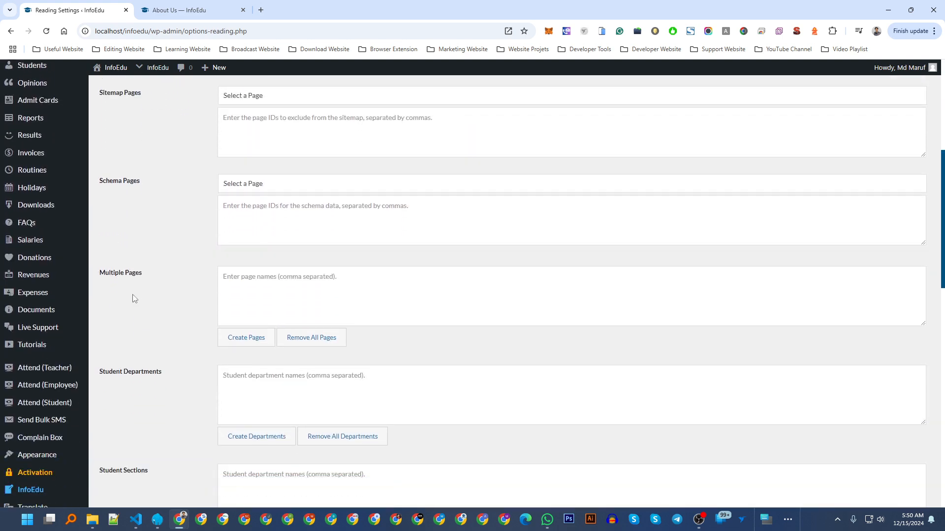
pyautogui.moveTo(100, 274); pyautogui.dragTo(144, 274)
pyautogui.click(155, 278)
# Open Pages > All Pages in a new tab and close the About Us preview tab.
pyautogui.click(189, 7)
pyautogui.click(88, 6)
pyautogui.scroll(6, 113, 190)
pyautogui.middleClick(43, 156)
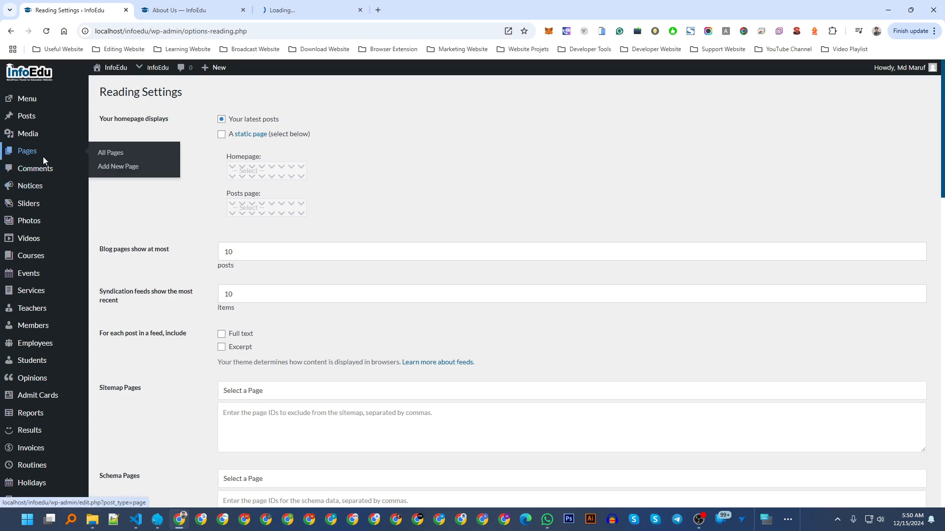
pyautogui.scroll(-11, 281, 132)
pyautogui.click(290, 8)
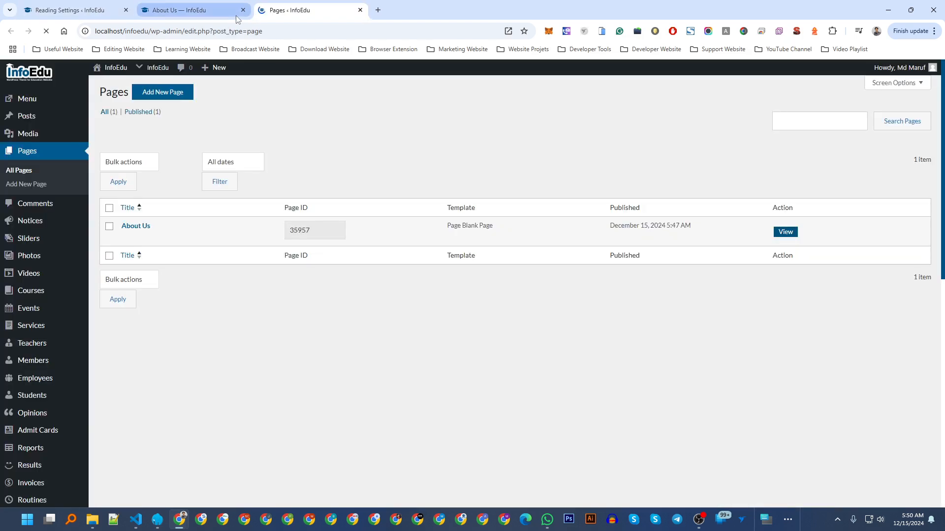
pyautogui.click(243, 10)
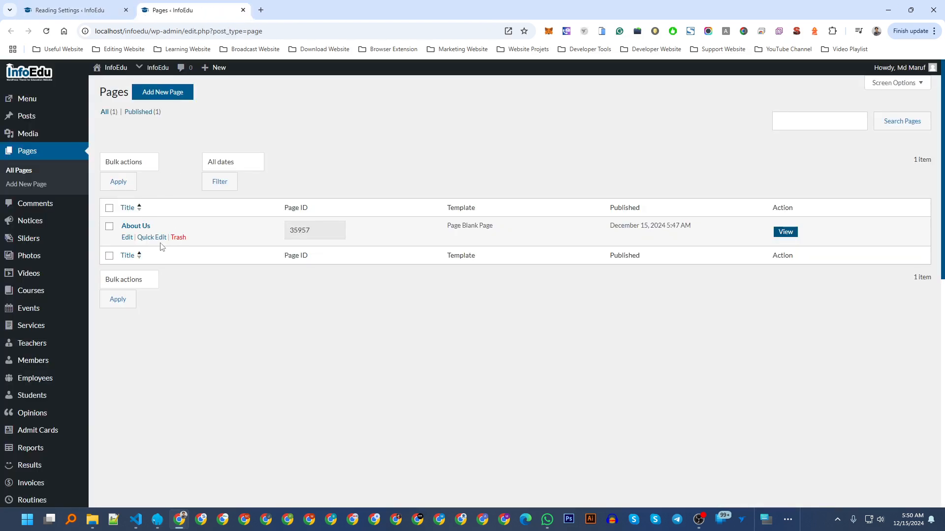
# Enter 'Terms,Privacy' in Multiple Pages, create the pages, and dismiss the success alert.
pyautogui.click(99, 7)
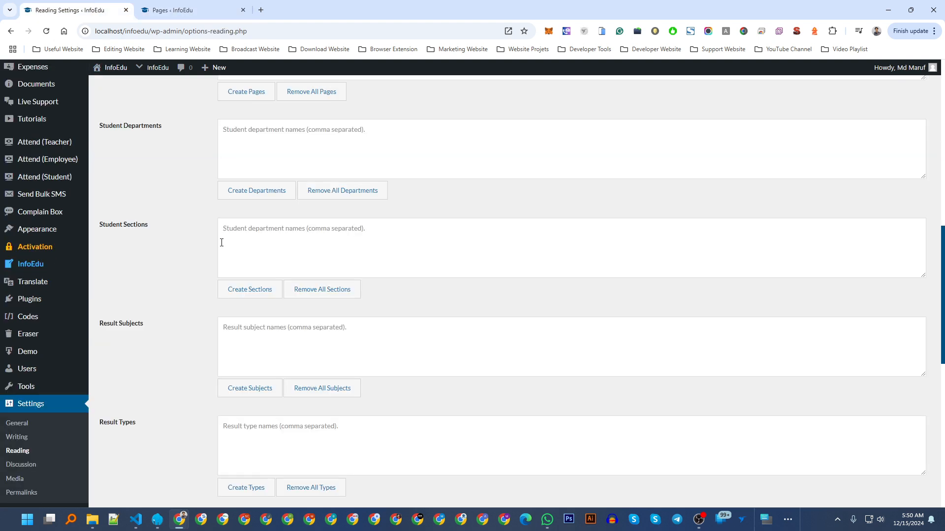
pyautogui.scroll(4, 133, 196)
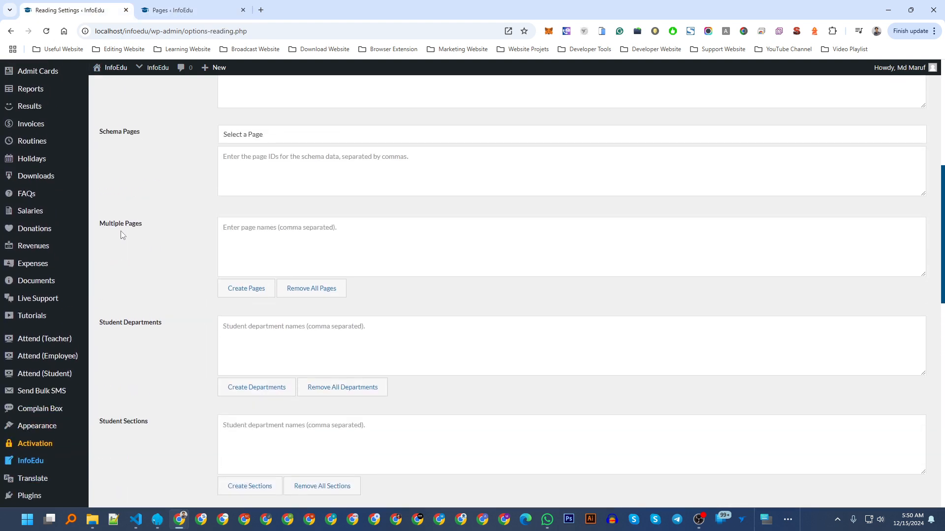
pyautogui.moveTo(104, 225); pyautogui.dragTo(170, 225)
pyautogui.click(170, 225)
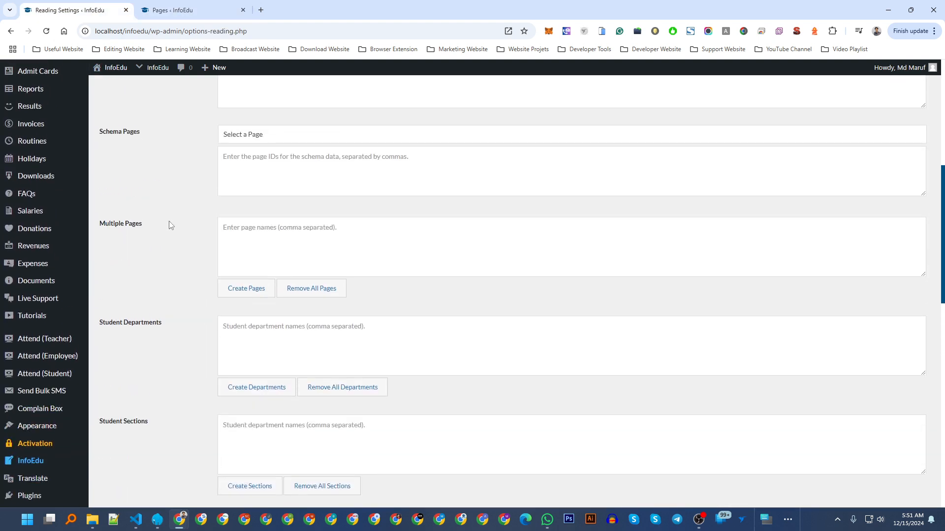
pyautogui.click(275, 248)
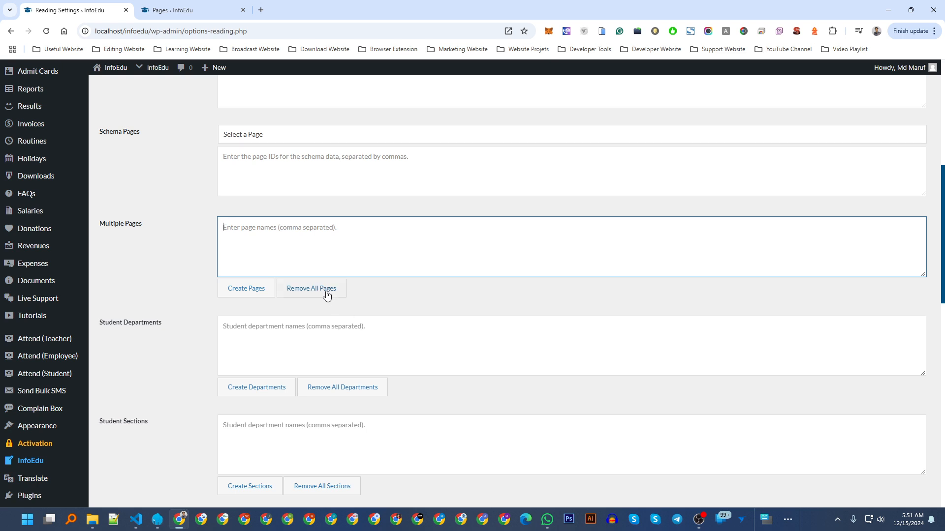
pyautogui.click(357, 294)
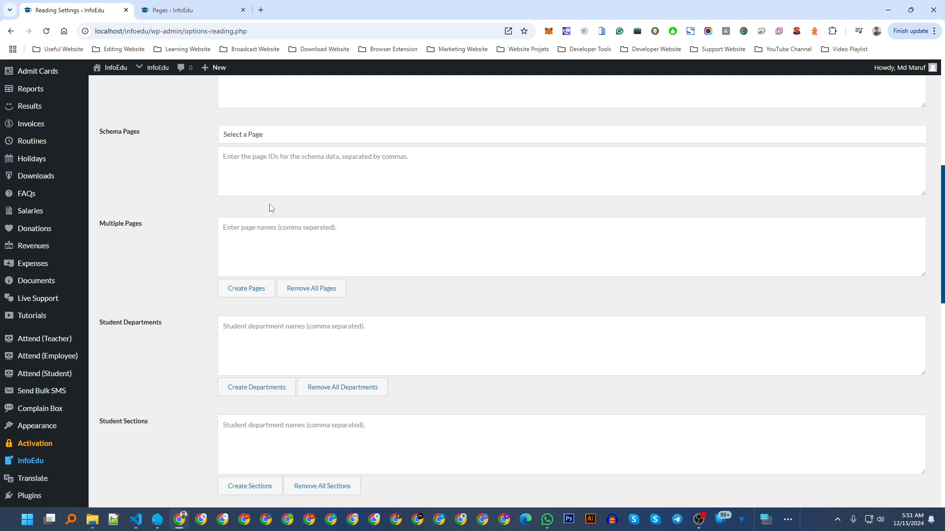
pyautogui.click(284, 227)
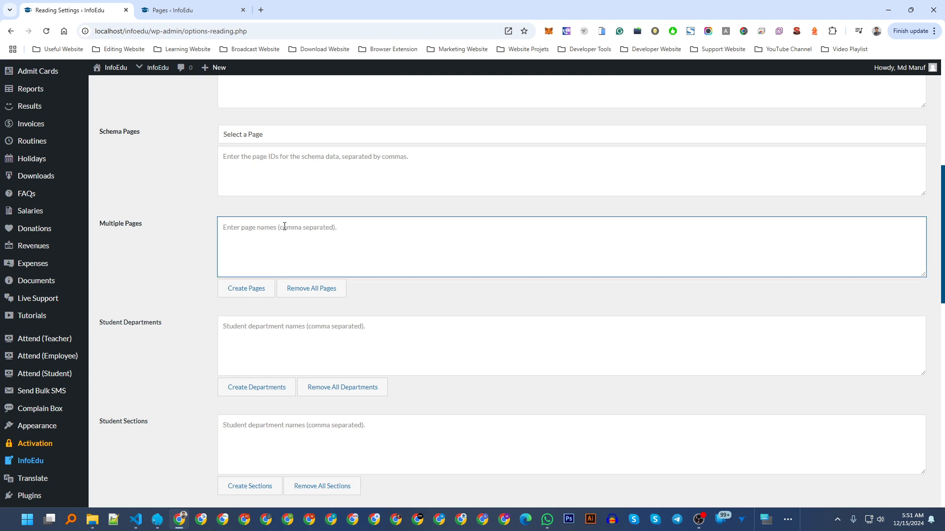
pyautogui.write('Terms,Privacy')
pyautogui.click(247, 290)
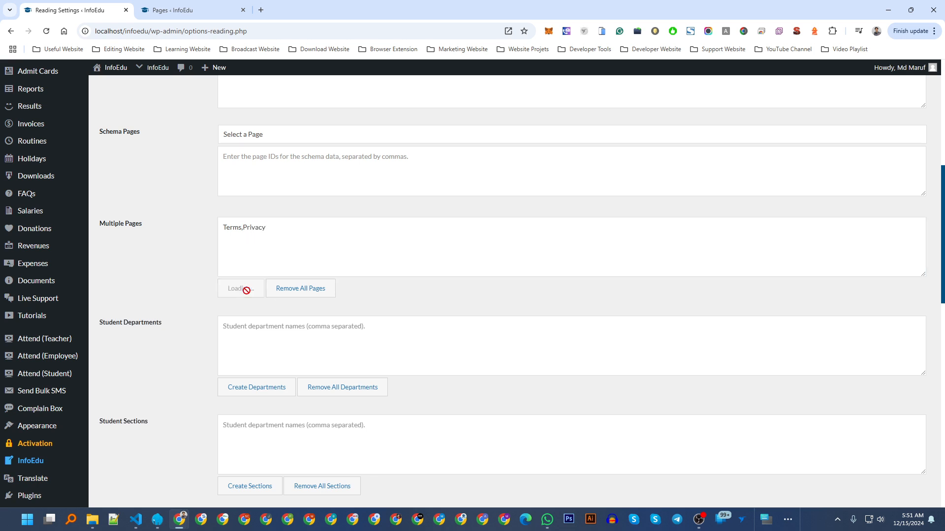
pyautogui.click(555, 94)
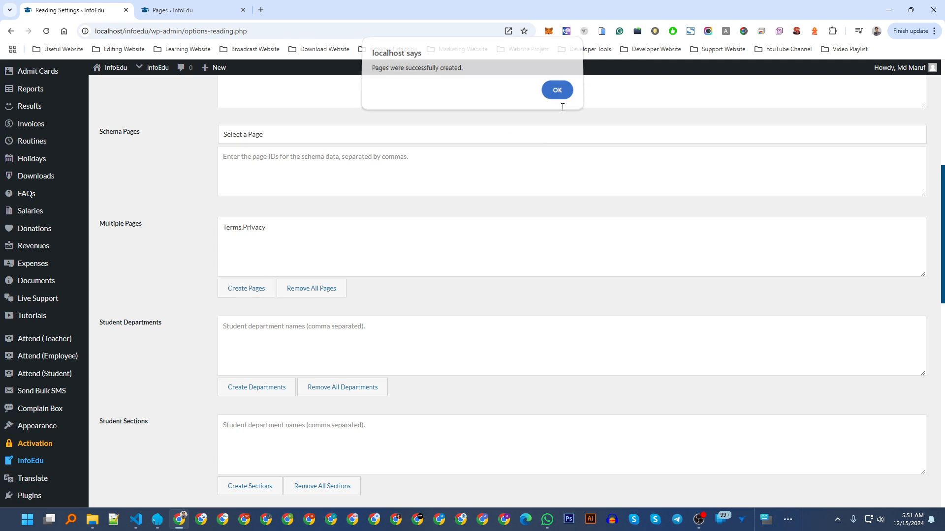
# Clear the Multiple Pages field and delete all pages, confirming the removal.
pyautogui.click(147, 6)
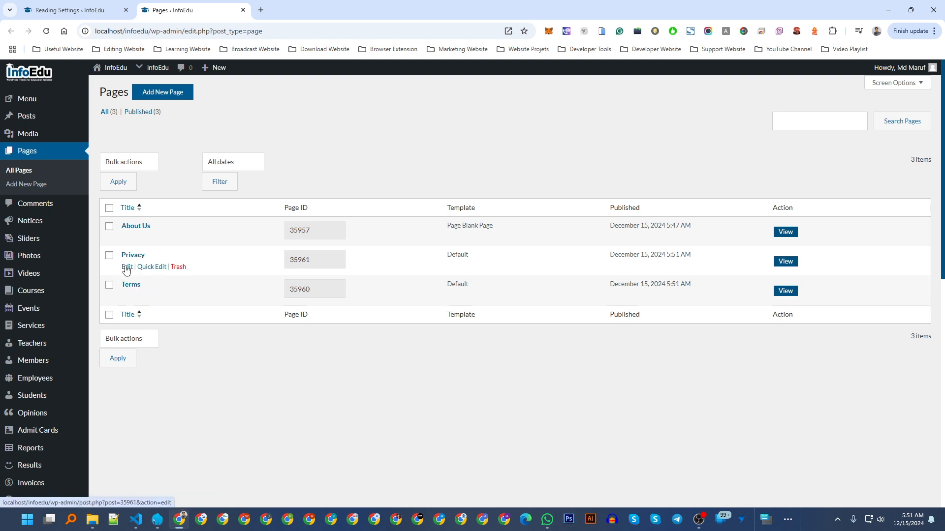
pyautogui.click(90, 9)
pyautogui.moveTo(295, 222); pyautogui.dragTo(187, 226)
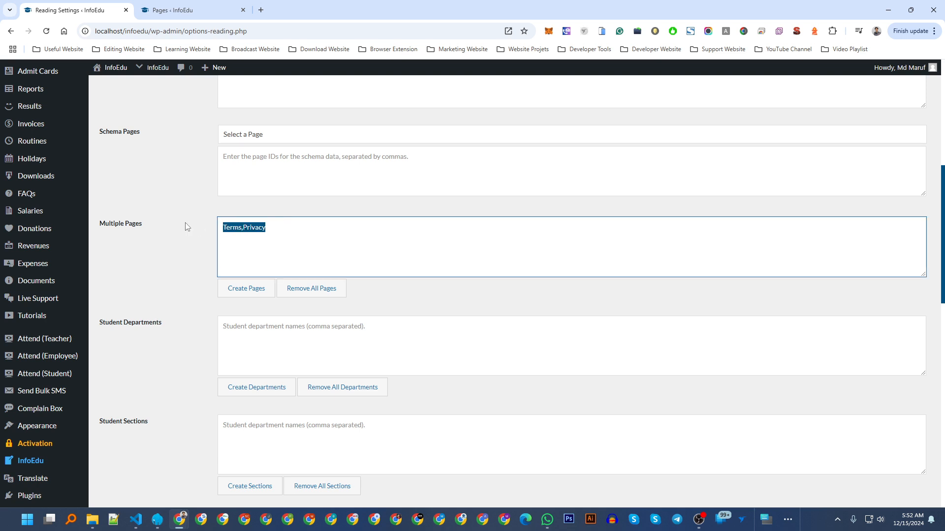
pyautogui.press('BackSpace')
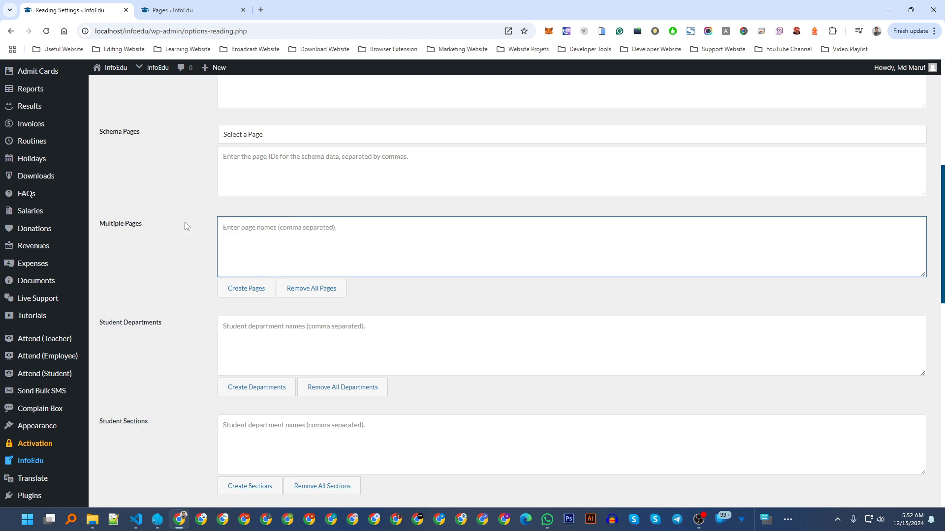
pyautogui.click(301, 290)
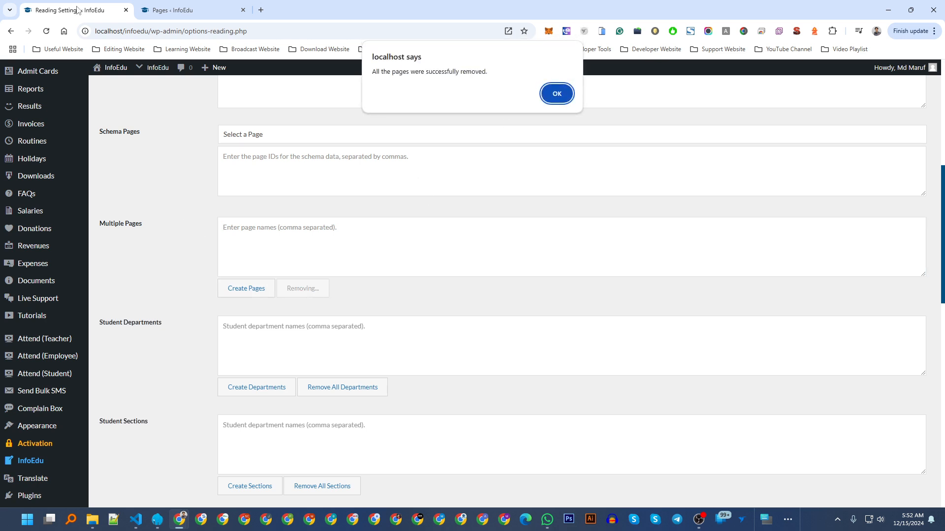
pyautogui.click(557, 94)
# Reload the Pages list to confirm All (0), then return to Reading Settings.
pyautogui.click(172, 10)
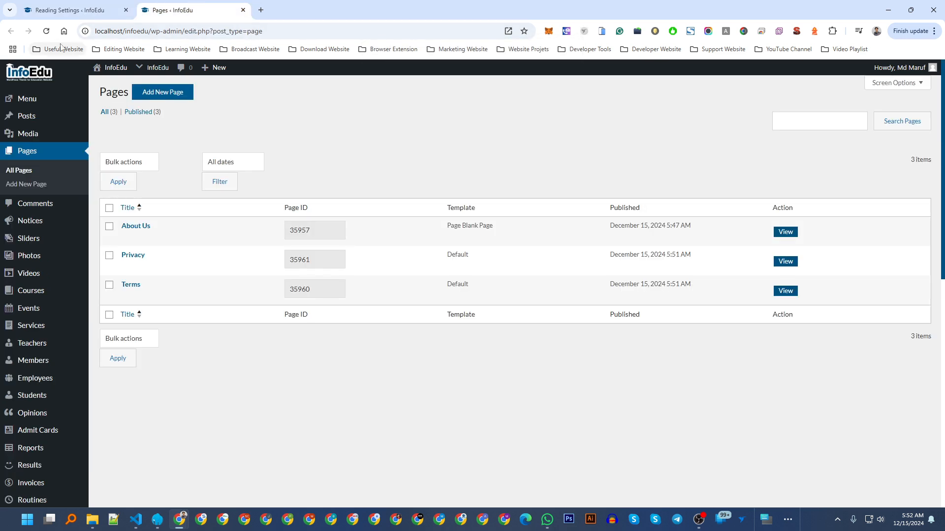
pyautogui.click(46, 31)
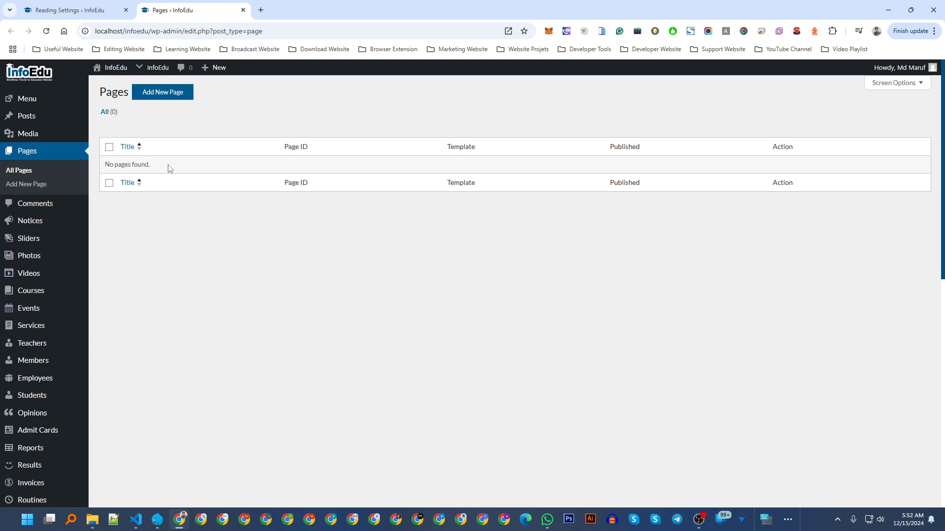
pyautogui.hotkey('ctrl', 'shift', 'Tab')
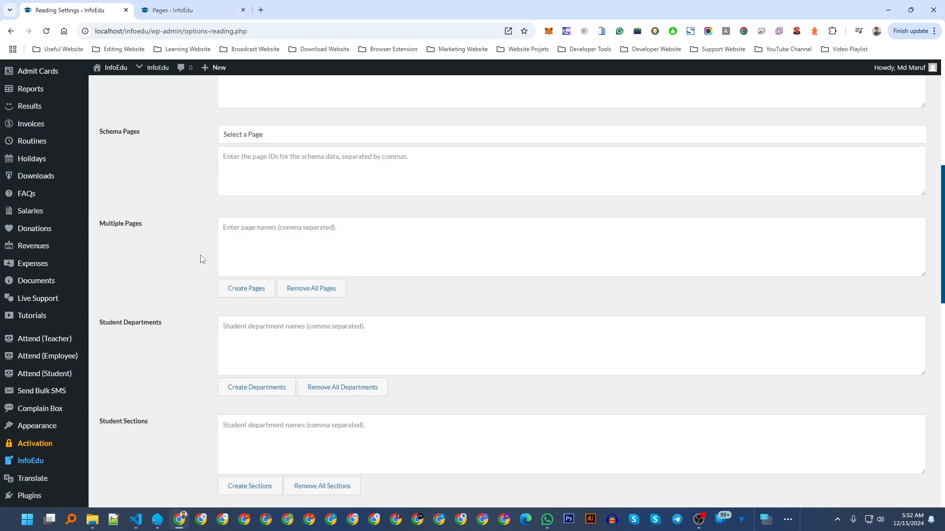
pyautogui.scroll(-7, 199, 260)
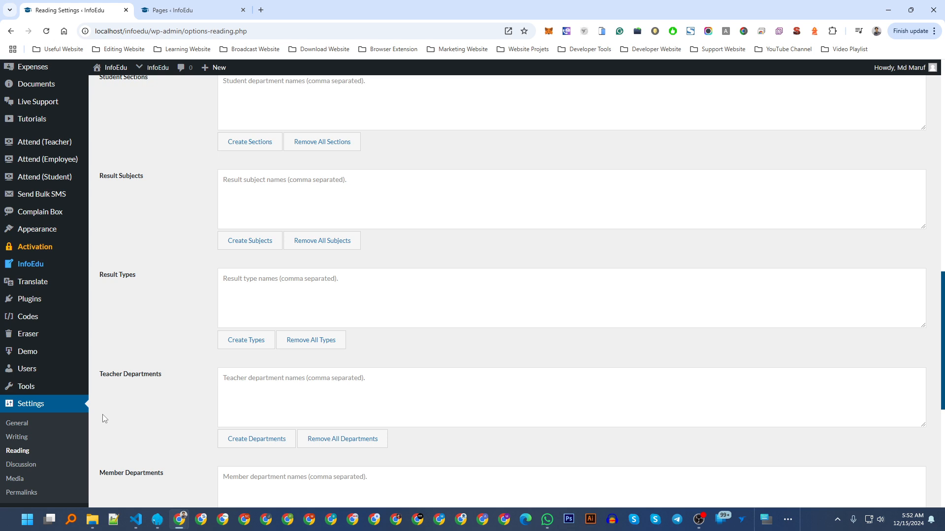
# Open Settings > General and find the Auto Page Creations option.
pyautogui.click(25, 424)
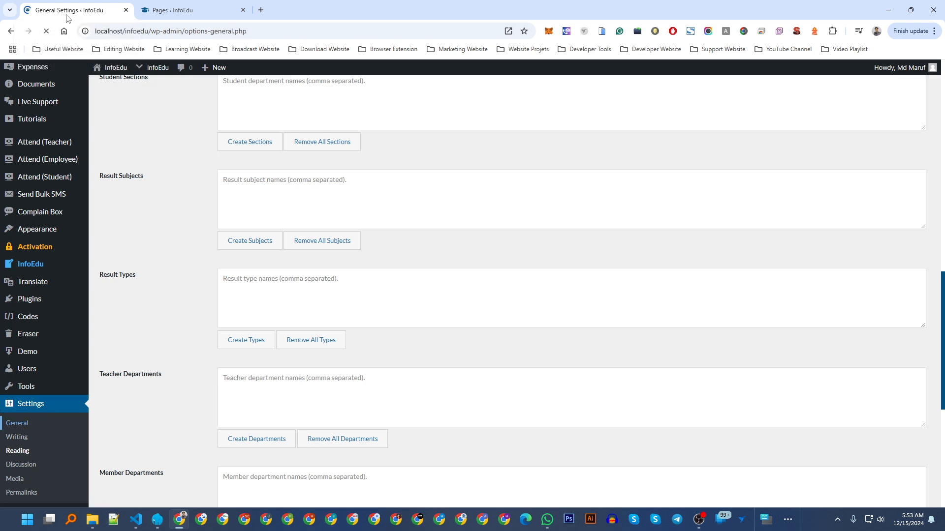
pyautogui.scroll(-6, 180, 334)
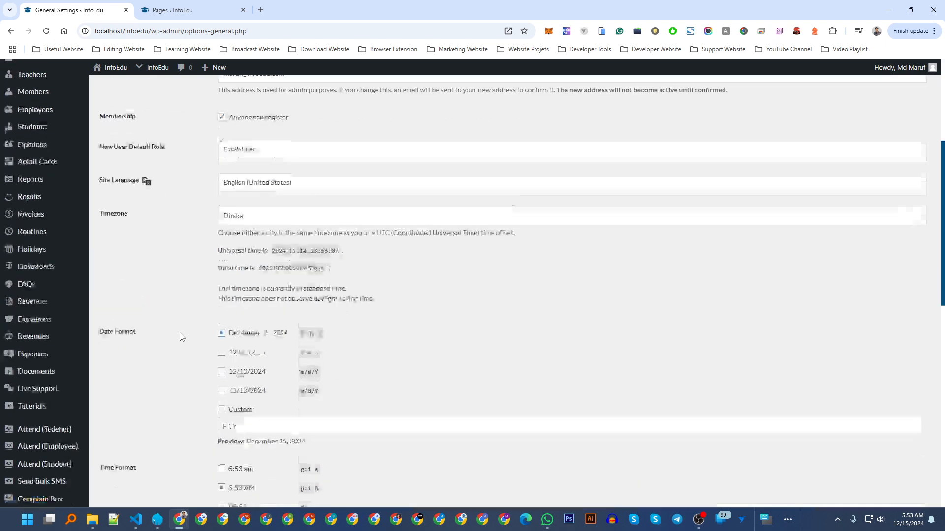
pyautogui.scroll(-6, 180, 337)
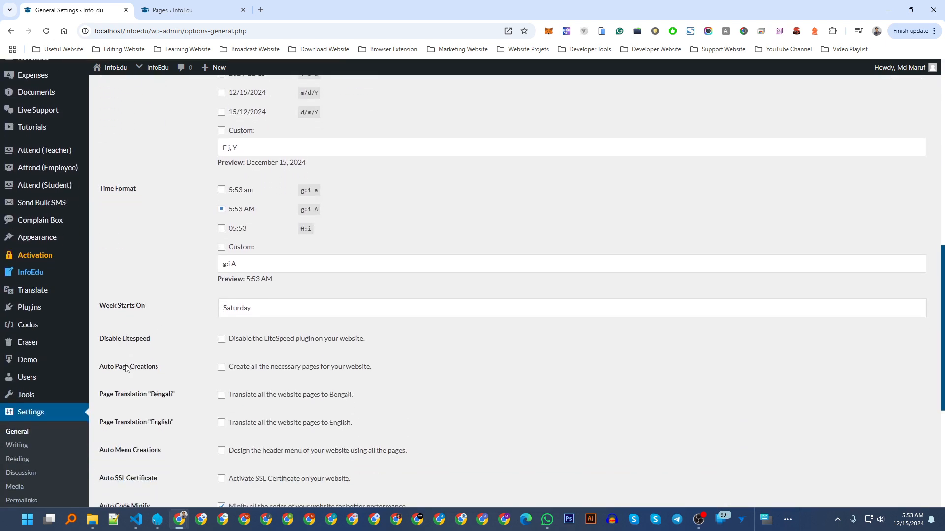
pyautogui.moveTo(98, 288)
pyautogui.mouseDown()
pyautogui.moveTo(142, 293)
pyautogui.moveTo(101, 293)
pyautogui.mouseUp()
pyautogui.click(148, 300)
pyautogui.click(163, 298)
pyautogui.click(148, 292)
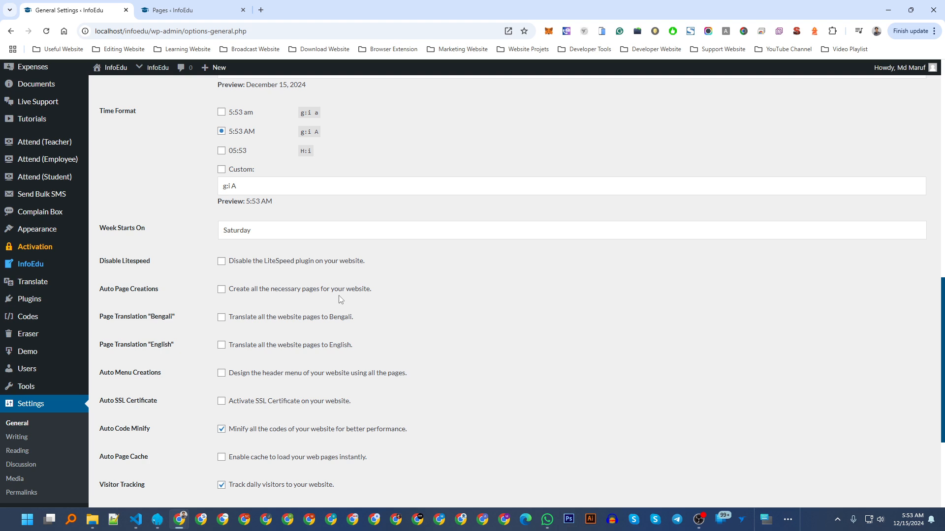
# Refresh the Pages list, then return to General Settings.
pyautogui.click(206, 10)
pyautogui.click(105, 112)
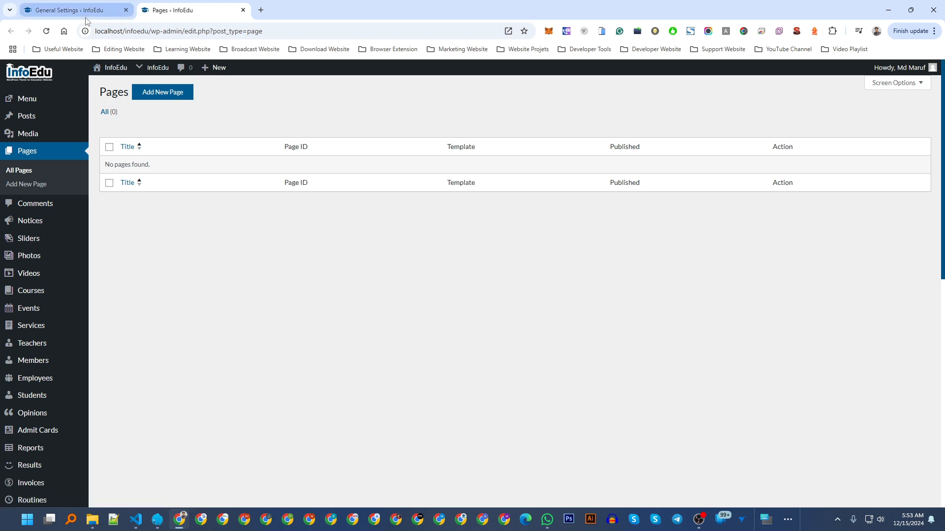
pyautogui.moveTo(85, 21)
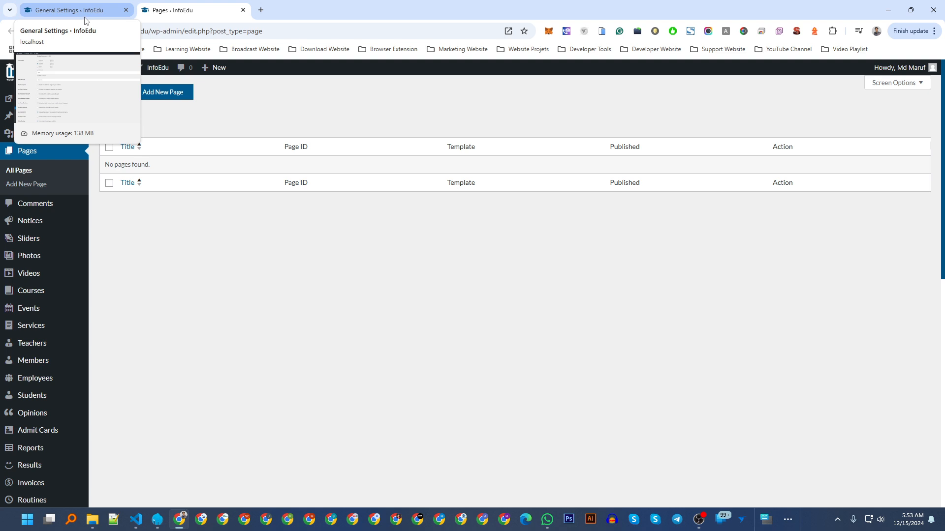
pyautogui.click(83, 7)
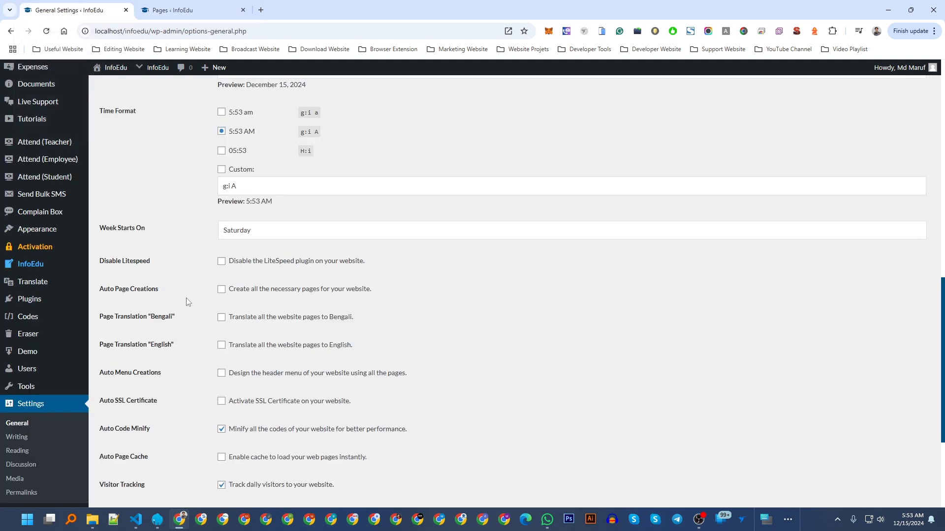
# Tick Auto Page Creations and save the general settings.
pyautogui.click(221, 291)
pyautogui.scroll(-4, 165, 403)
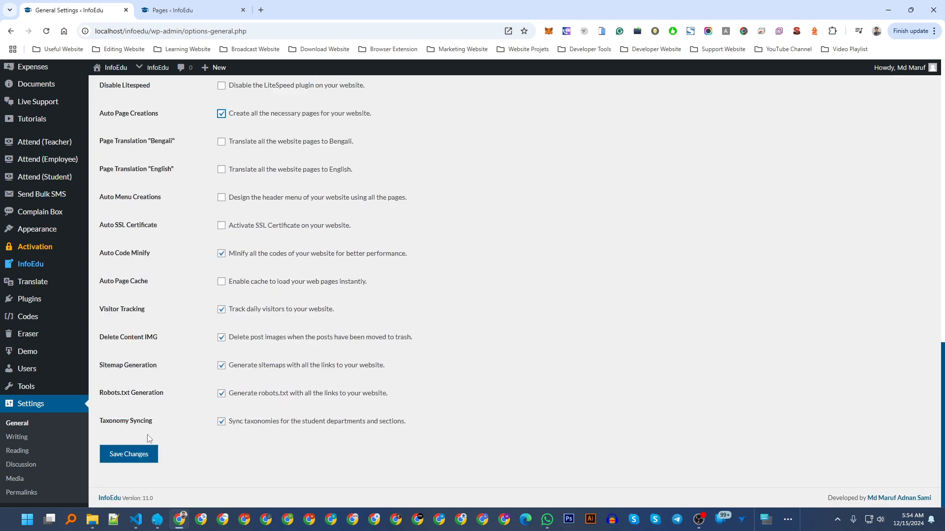
pyautogui.click(134, 455)
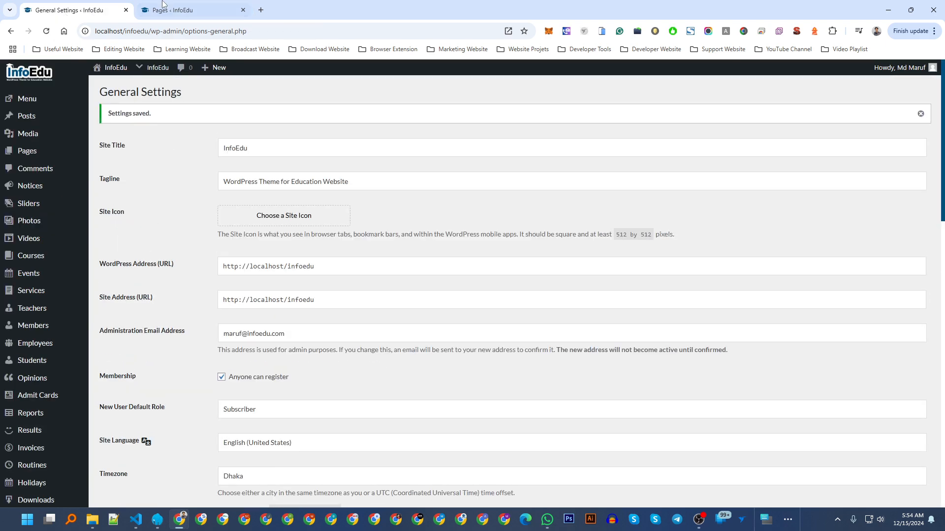
pyautogui.click(163, 6)
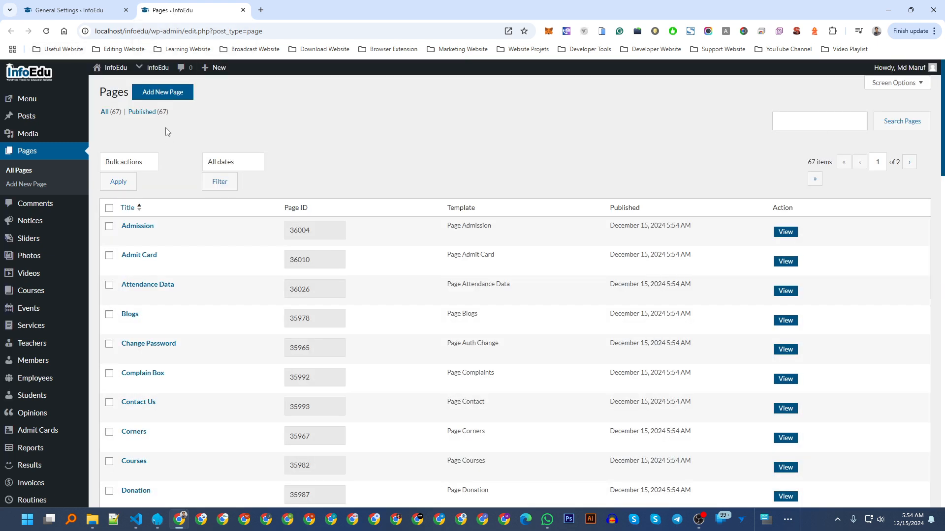
# Review the 67 auto-created pages, then reopen Pages > All Pages from General Settings.
pyautogui.moveTo(149, 258)
pyautogui.moveTo(157, 341)
pyautogui.click(101, 7)
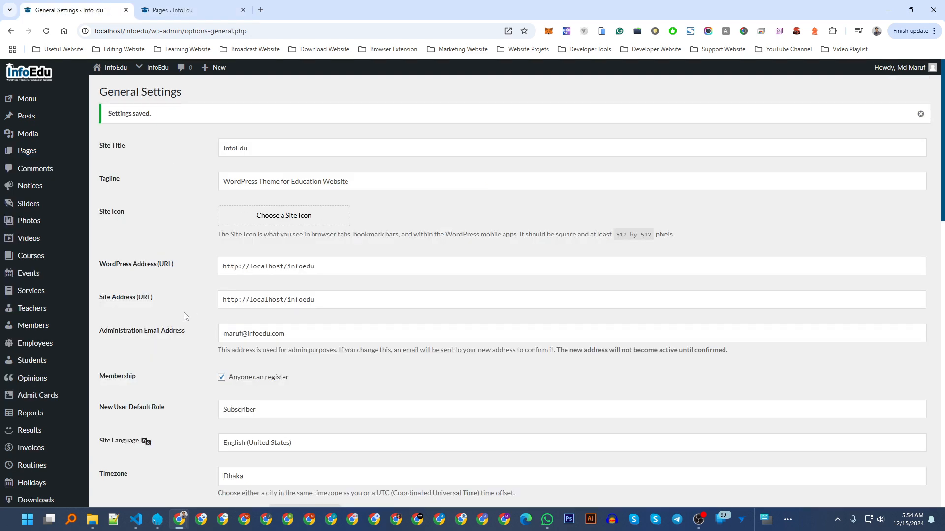
pyautogui.scroll(-5, 186, 325)
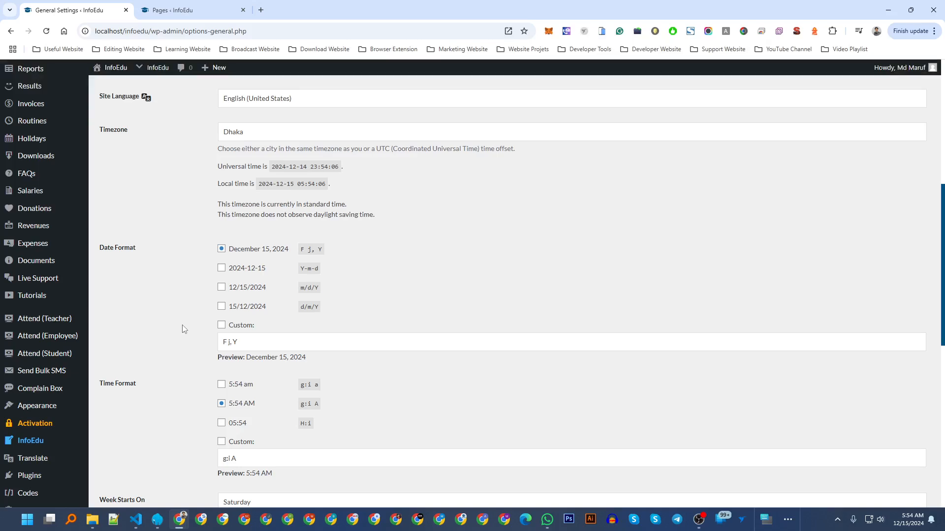
pyautogui.scroll(1, 274, 115)
pyautogui.scroll(6, 274, 116)
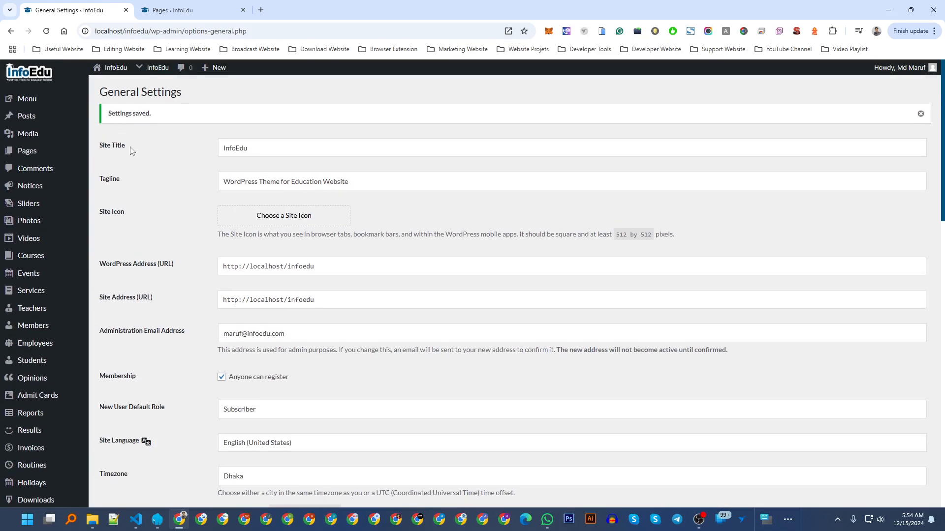
pyautogui.scroll(-1, 132, 152)
pyautogui.scroll(1, 132, 151)
pyautogui.click(70, 157)
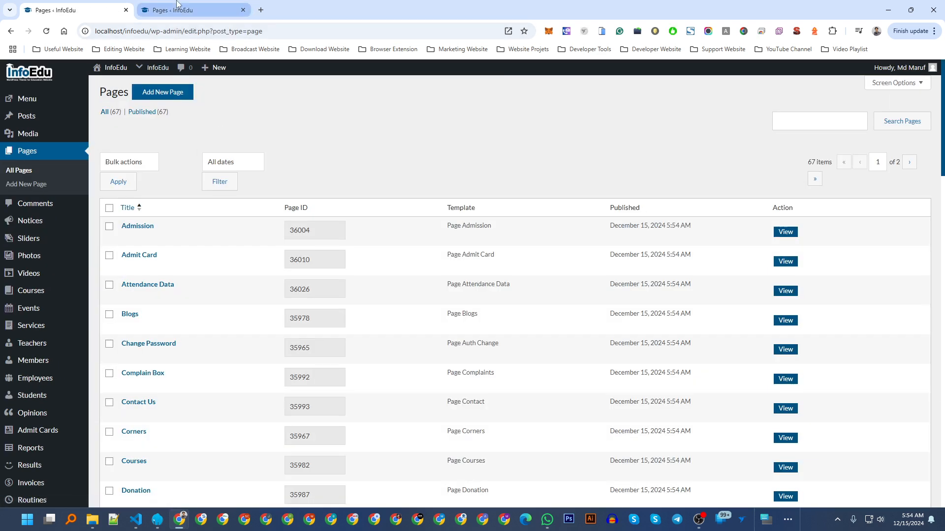
# Create a new page and name it 'Demo Data'.
pyautogui.click(179, 93)
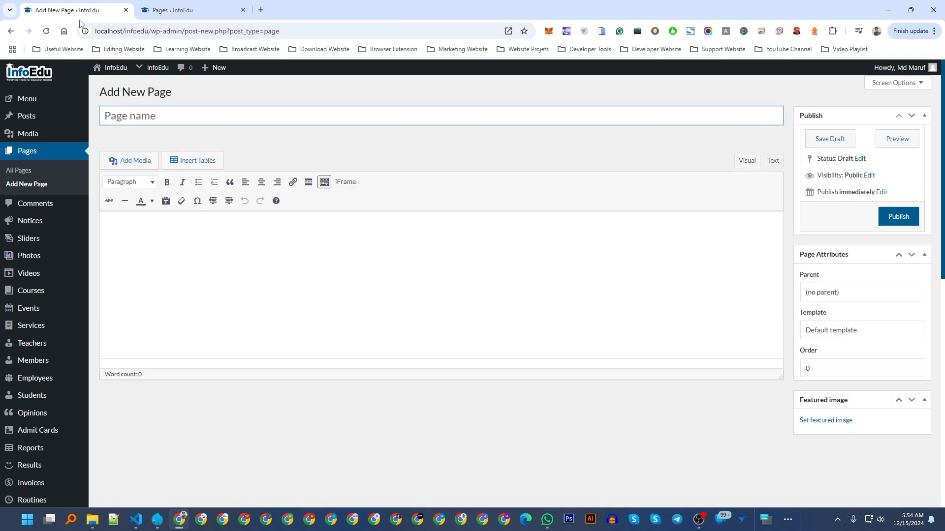
pyautogui.click(192, 280)
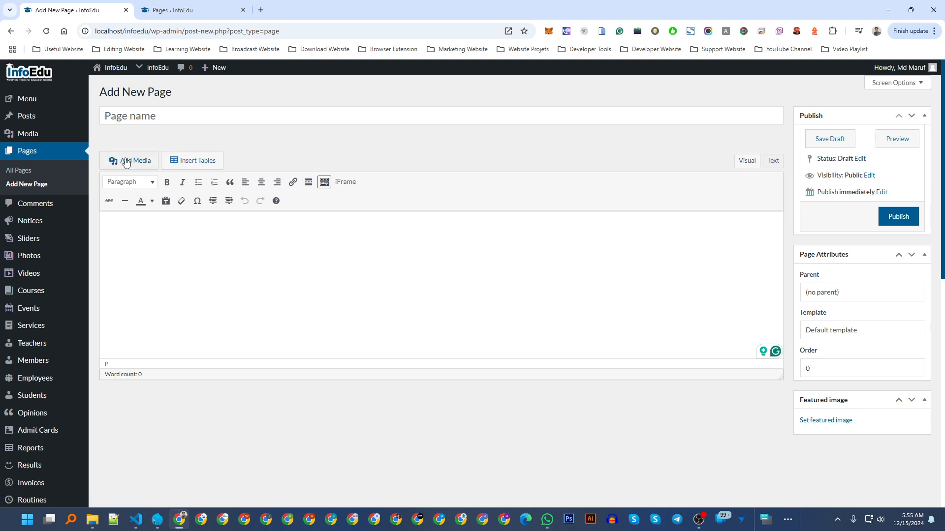
pyautogui.click(150, 120)
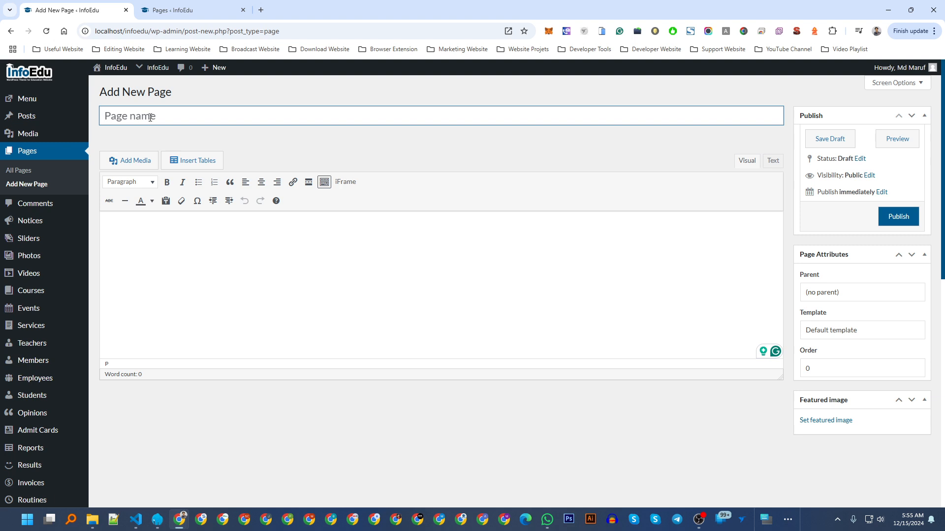
pyautogui.write('Demo Data')
# Start inserting a table into the page with 10 rows.
pyautogui.click(206, 166)
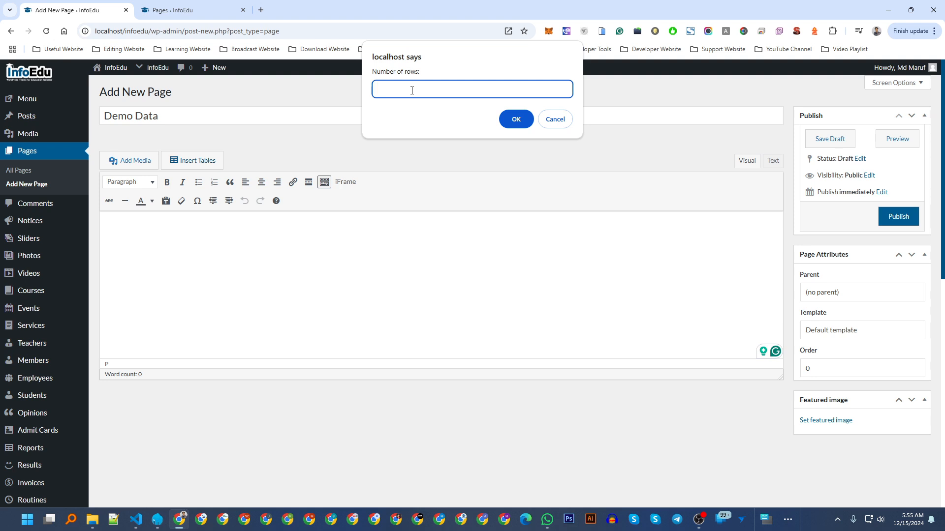
pyautogui.write('10')
pyautogui.press('Return')
# Finish inserting the table and widen it across the editor.
pyautogui.write('1')
pyautogui.click(509, 119)
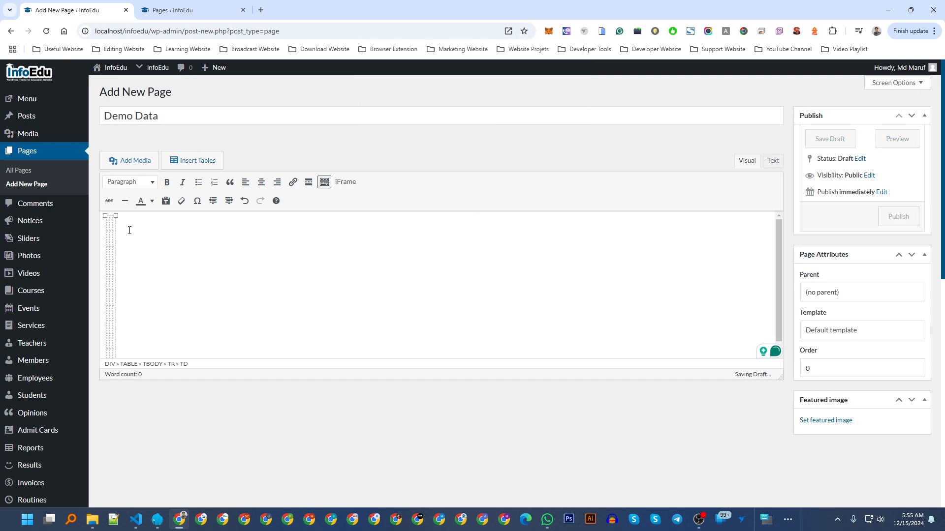
pyautogui.moveTo(116, 219); pyautogui.dragTo(730, 236)
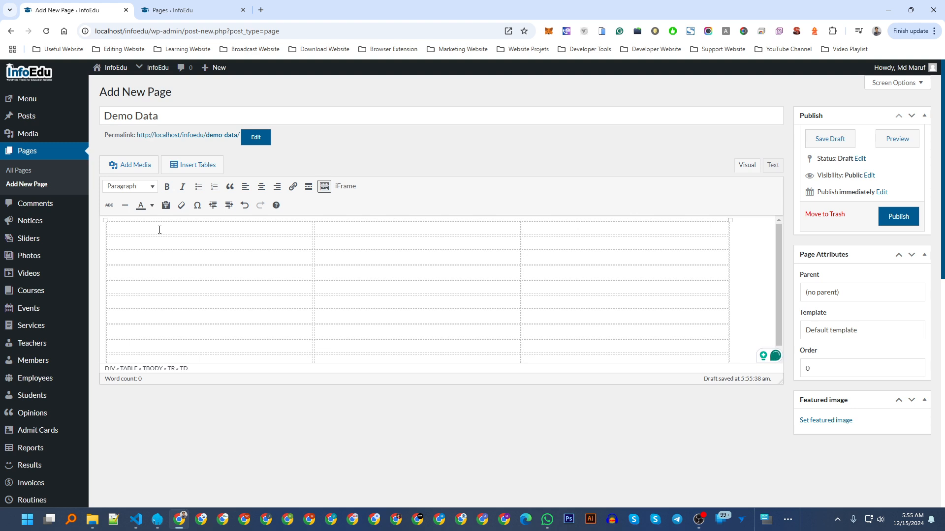
# Enter the bold header cells ক্রঃ, নাম and মোবাইল.
pyautogui.write('kro')
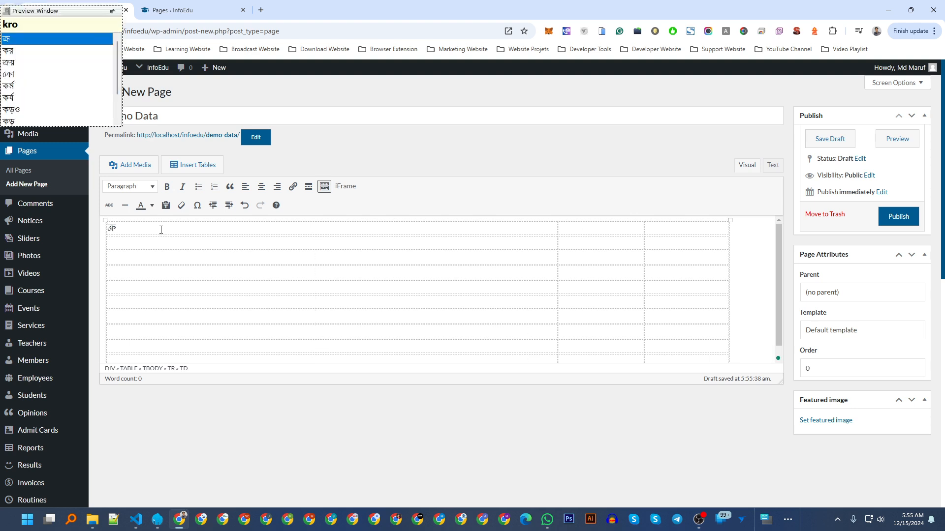
pyautogui.write('L')
pyautogui.press('BackSpace')
pyautogui.write(':')
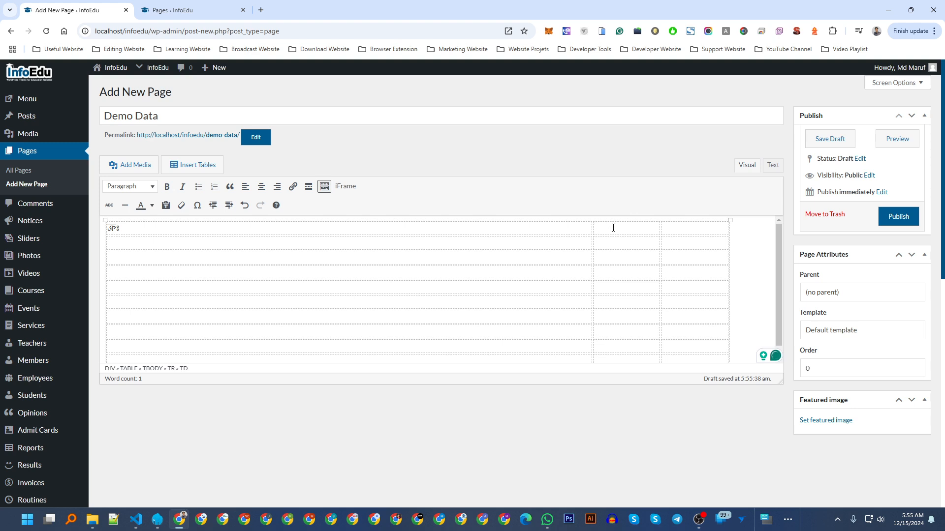
pyautogui.write('nam mObail')
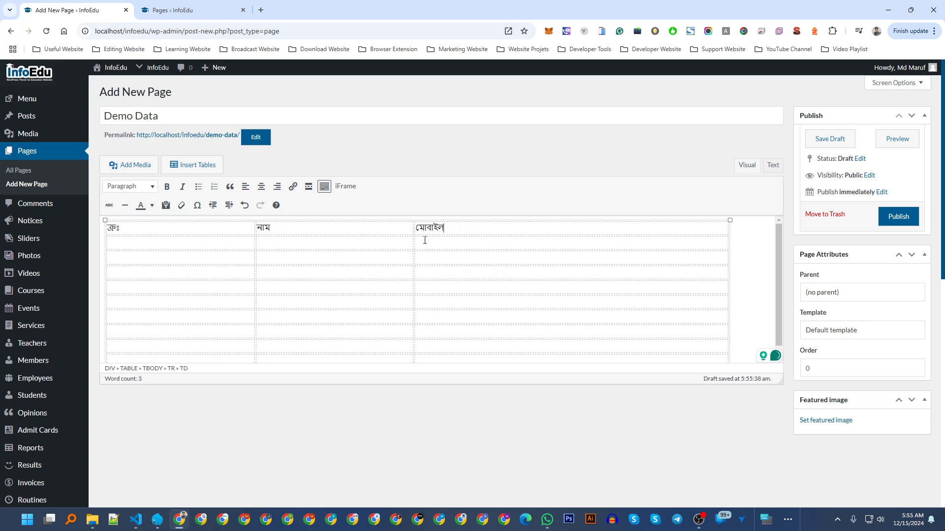
pyautogui.moveTo(464, 230); pyautogui.dragTo(112, 228)
pyautogui.click(167, 186)
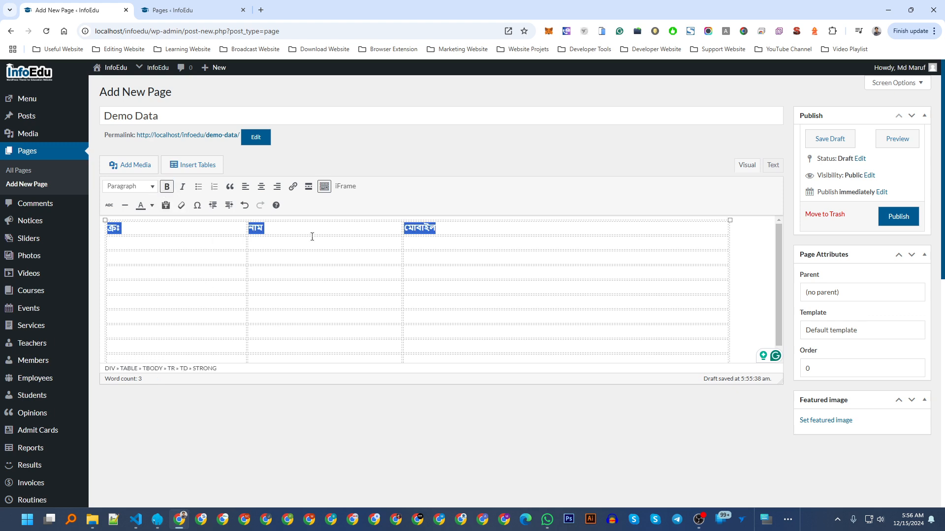
pyautogui.click(445, 231)
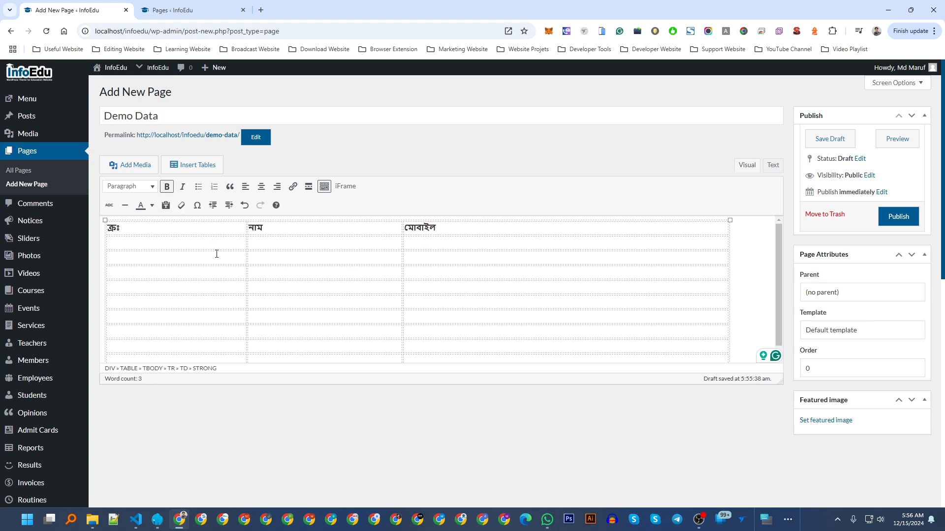
# Fill the first data row with serial ১, the person's name and their mobile number.
pyautogui.click(181, 245)
pyautogui.write('১')
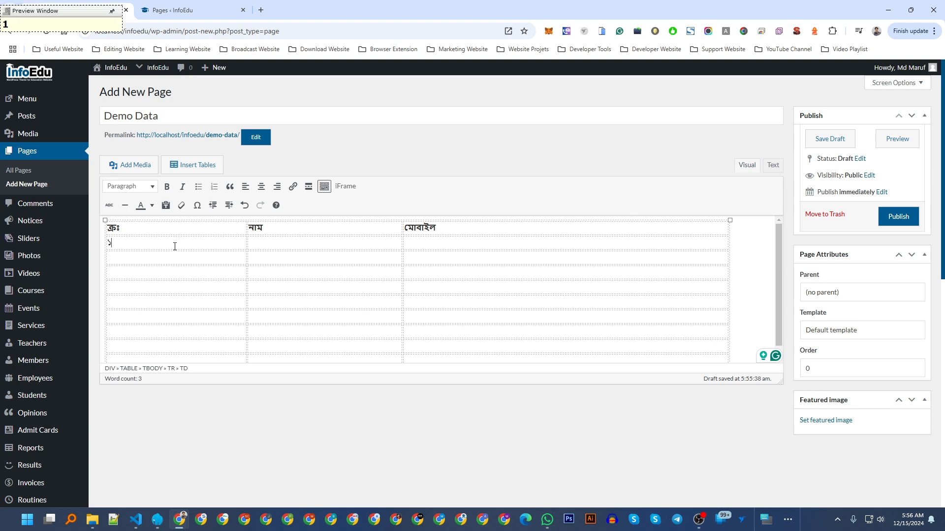
pyautogui.click(287, 243)
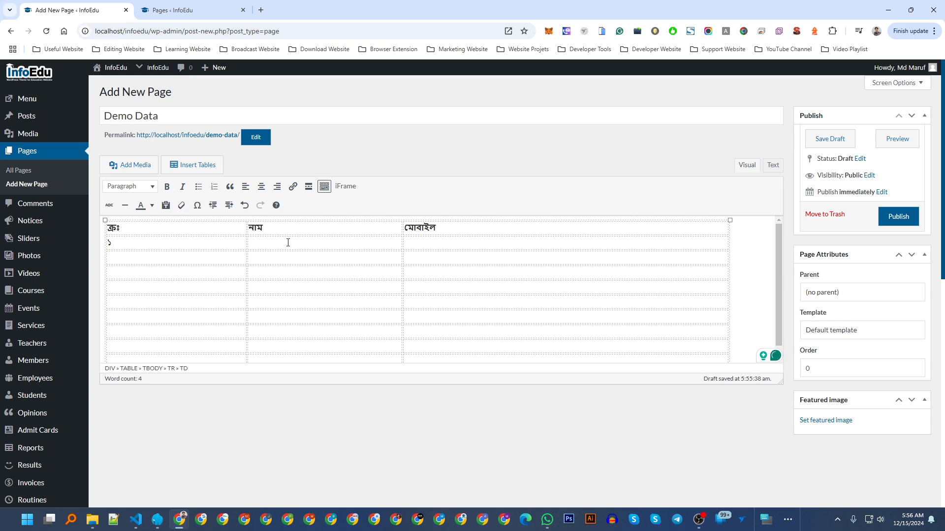
pyautogui.write('মোঃ মারুফ')
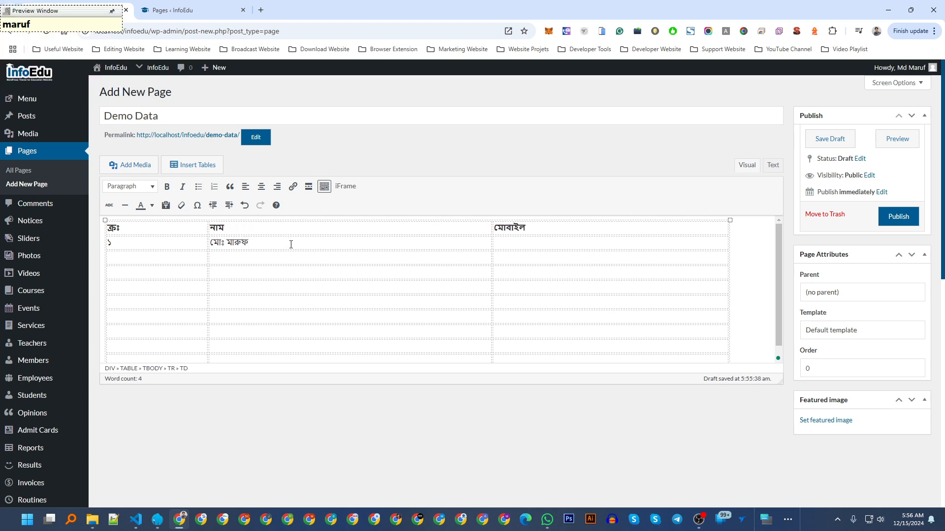
pyautogui.click(290, 245)
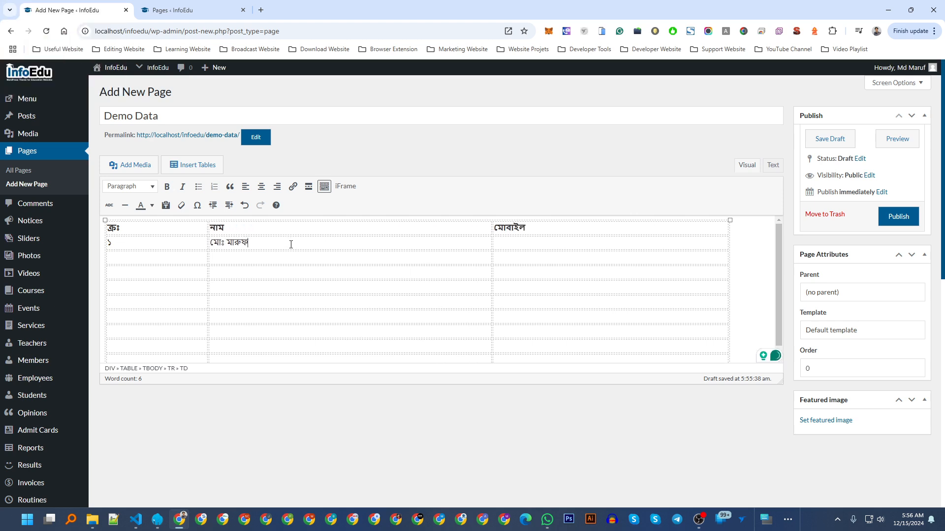
pyautogui.click(503, 247)
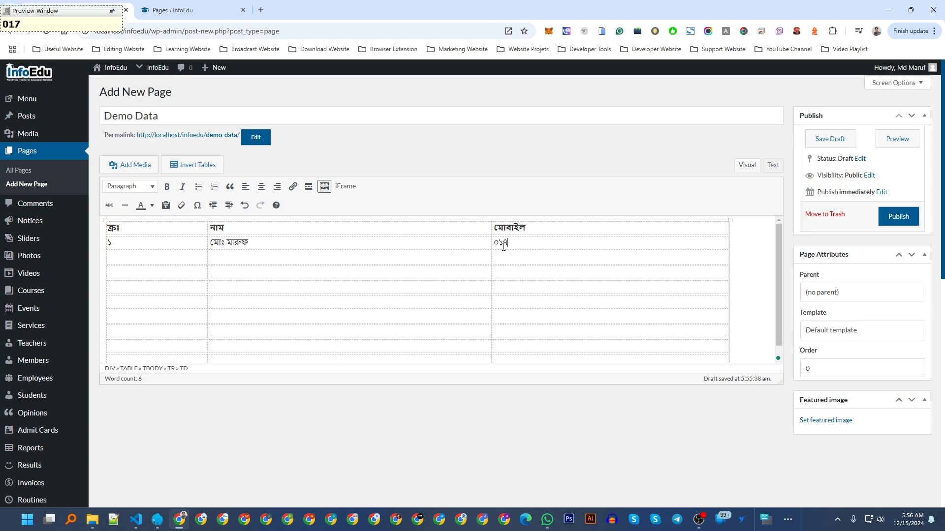
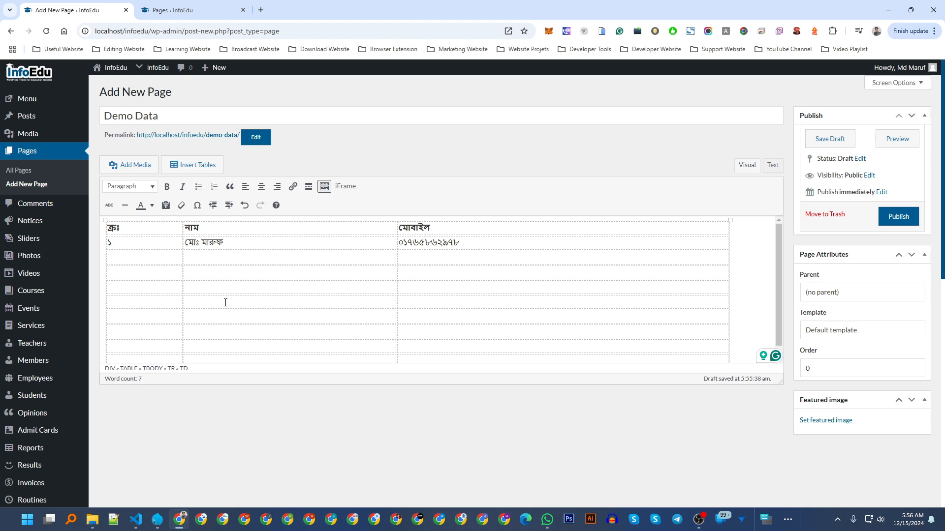
# Publish the Demo Data page and open its live version in a new tab.
pyautogui.click(898, 222)
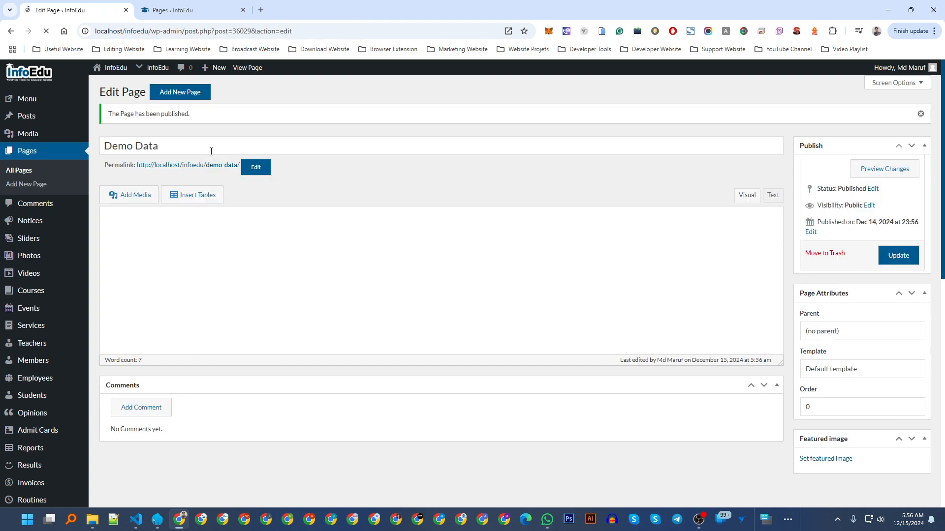
pyautogui.middleClick(207, 165)
pyautogui.click(287, 6)
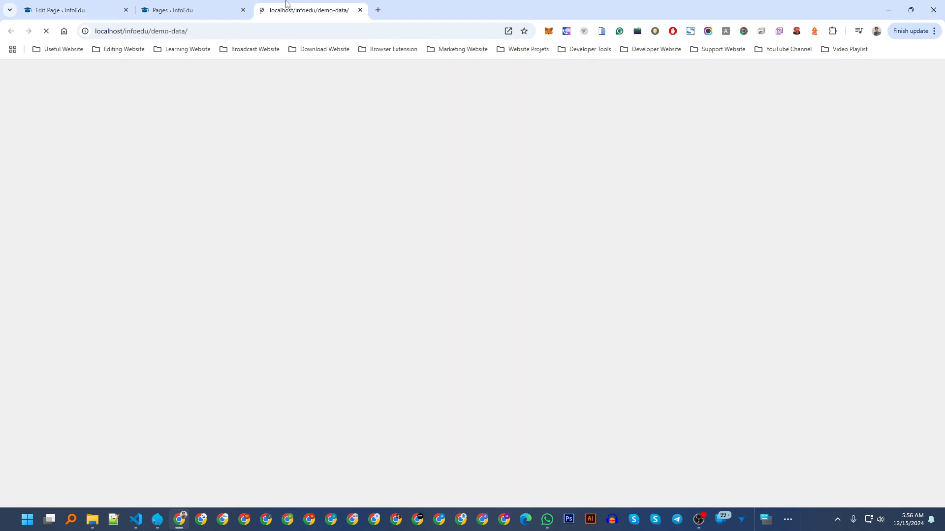
# Look over the live page's table, then return to the page editor.
pyautogui.scroll(-1, 305, 266)
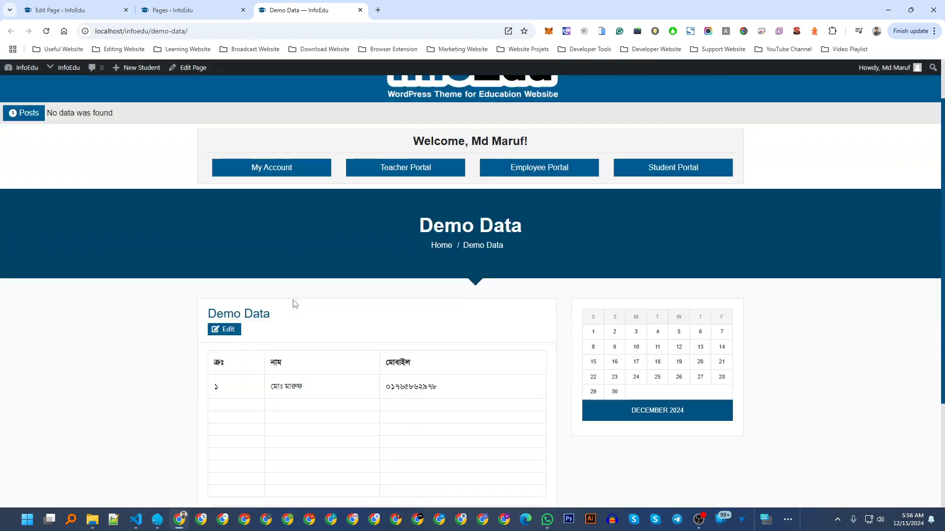
pyautogui.scroll(-1, 294, 303)
pyautogui.scroll(-2, 274, 321)
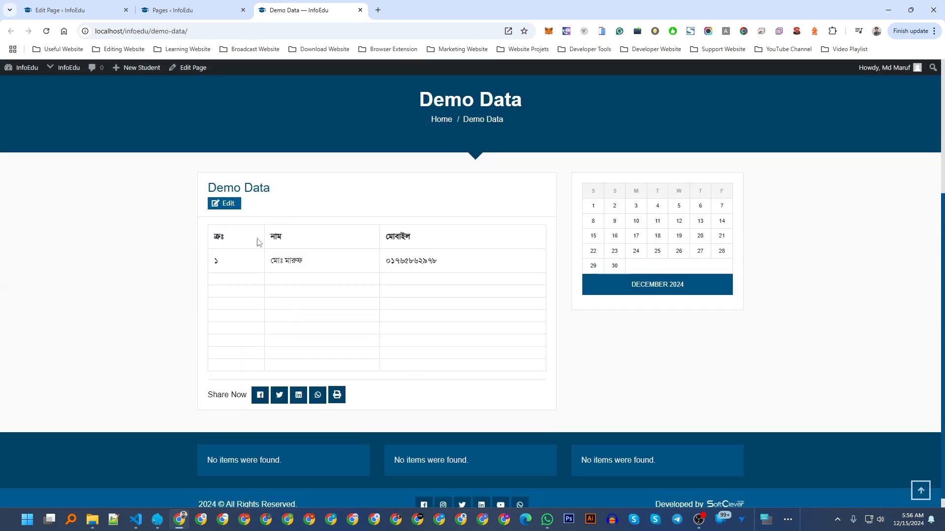
pyautogui.moveTo(211, 192); pyautogui.dragTo(311, 192)
pyautogui.click(303, 199)
pyautogui.click(74, 10)
pyautogui.click(300, 10)
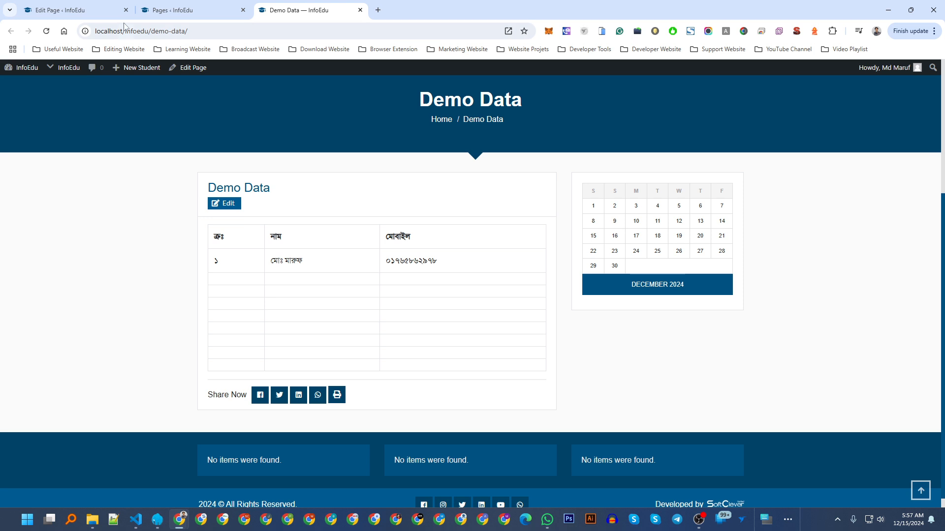
pyautogui.click(59, 9)
# Browse the page templates and select Manual - Blank Page.
pyautogui.click(829, 368)
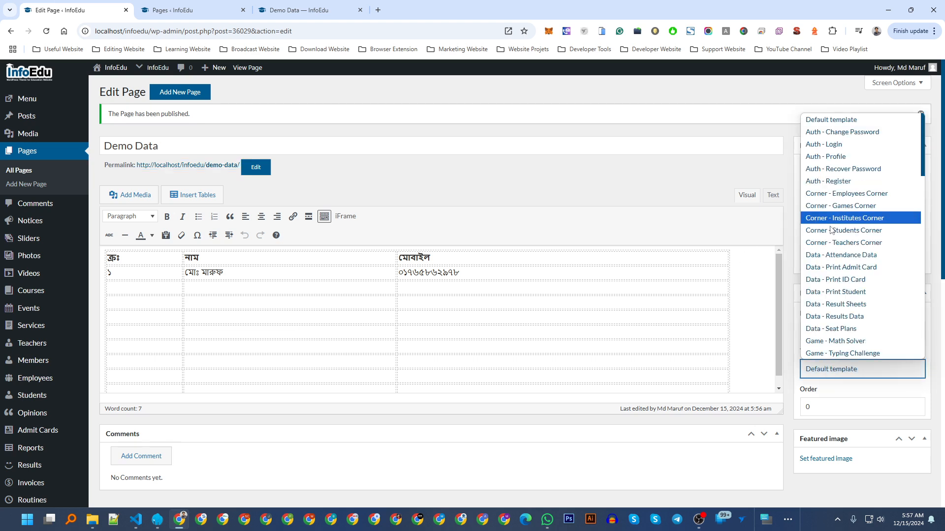
pyautogui.scroll(-3, 833, 232)
pyautogui.scroll(-5, 832, 241)
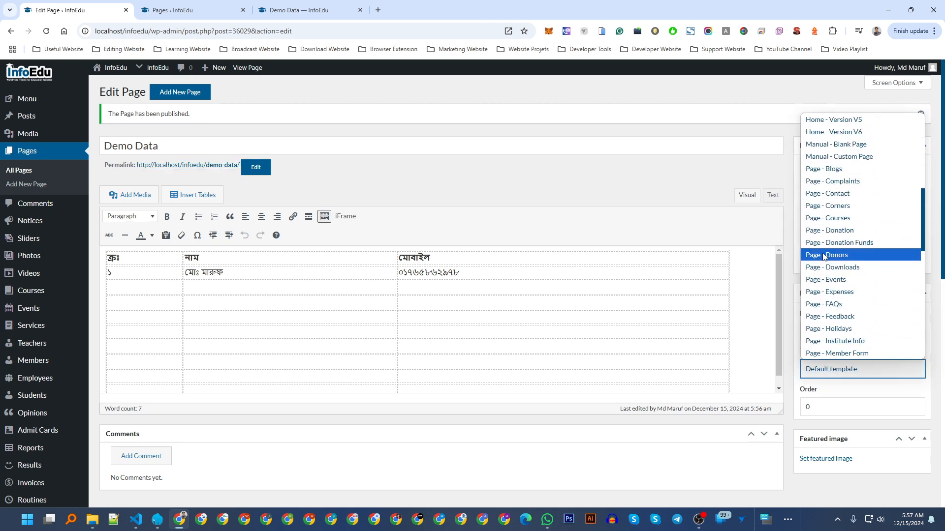
pyautogui.scroll(2, 825, 265)
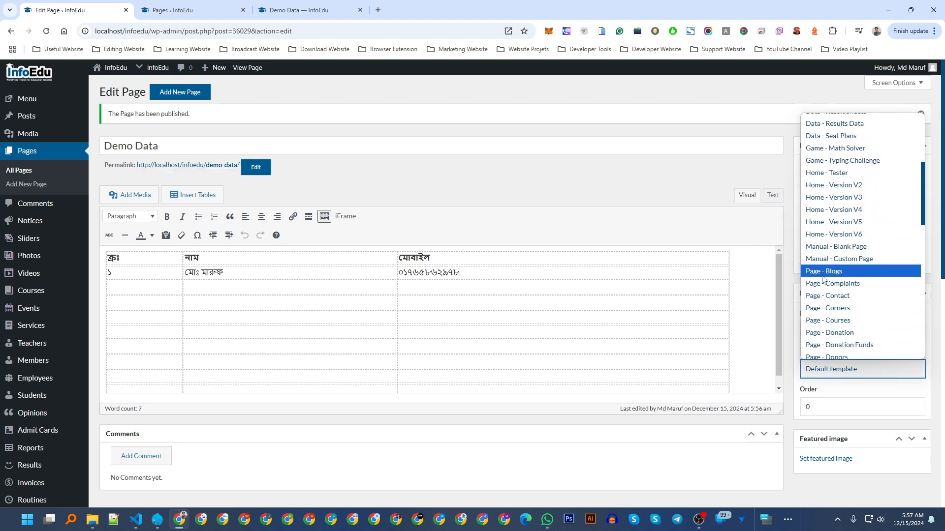
pyautogui.scroll(-5, 824, 286)
pyautogui.scroll(4, 825, 296)
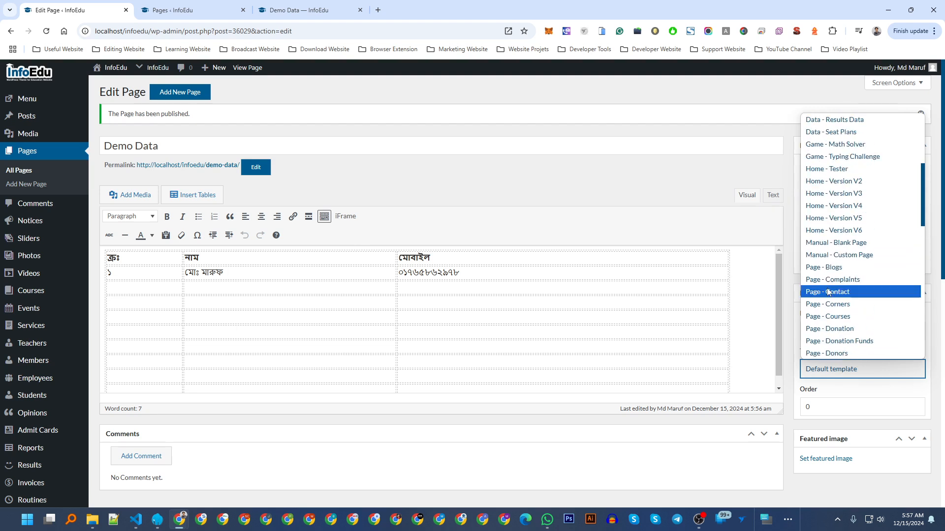
pyautogui.moveTo(922, 200); pyautogui.dragTo(922, 217)
pyautogui.scroll(-7, 908, 257)
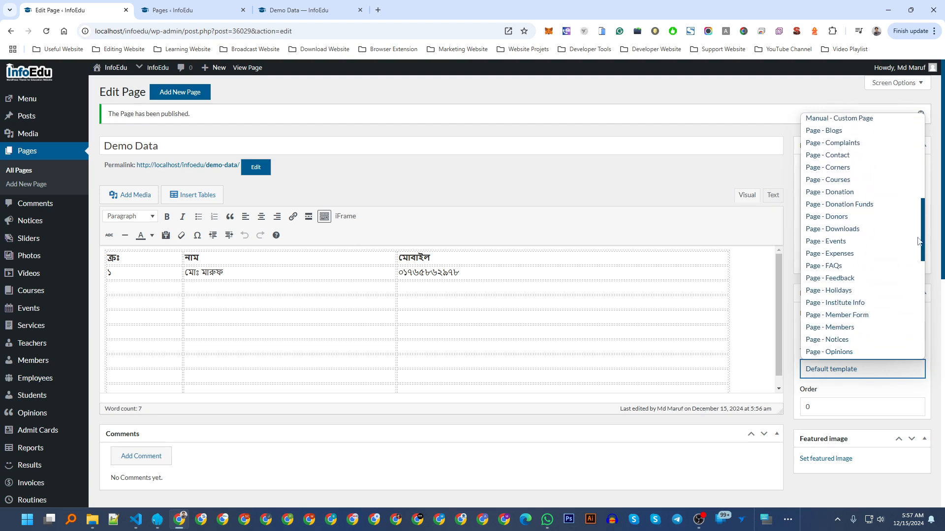
pyautogui.scroll(6, 916, 232)
pyautogui.scroll(3, 916, 231)
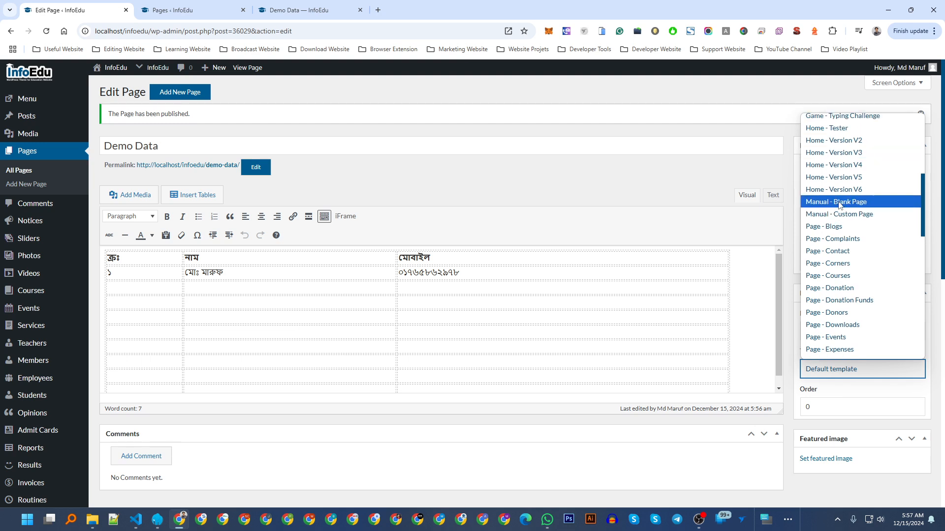
pyautogui.click(836, 202)
# Switch the template to Manual - Custom Page and update the page.
pyautogui.click(849, 370)
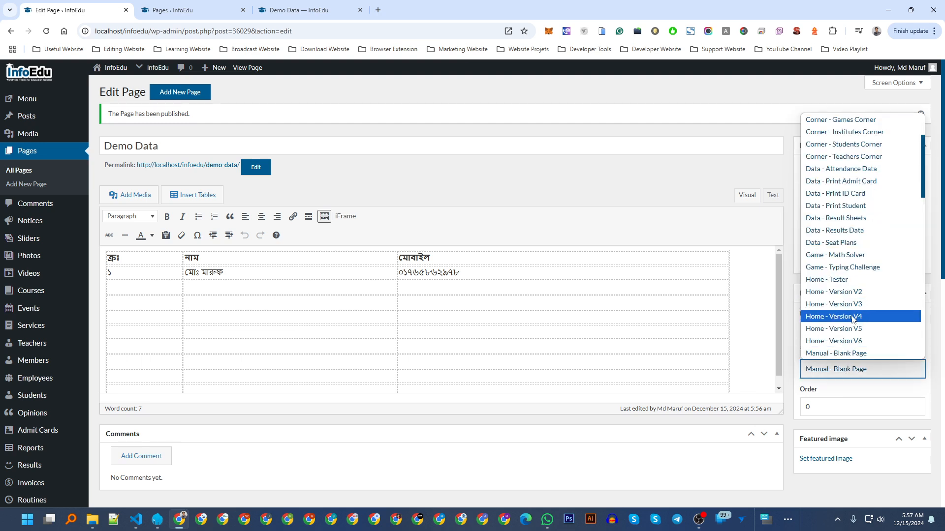
pyautogui.scroll(-3, 853, 319)
pyautogui.click(841, 266)
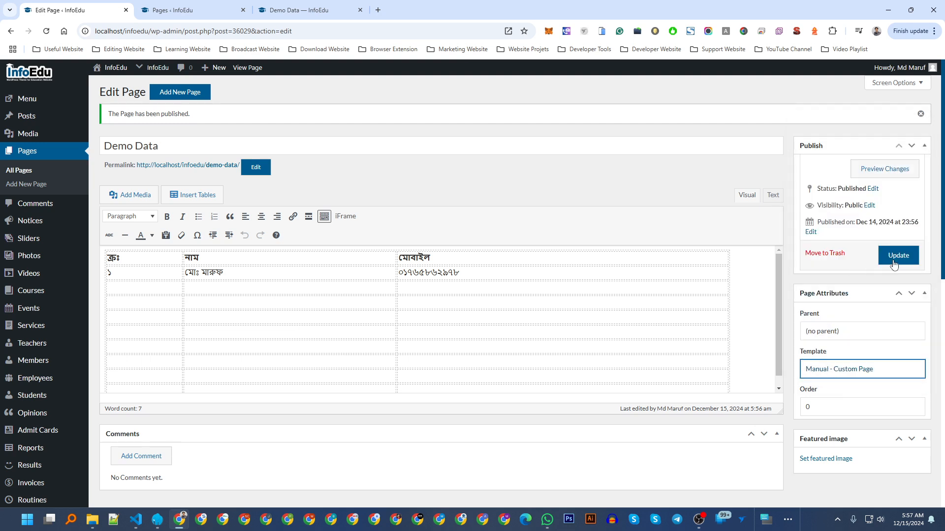
pyautogui.click(898, 255)
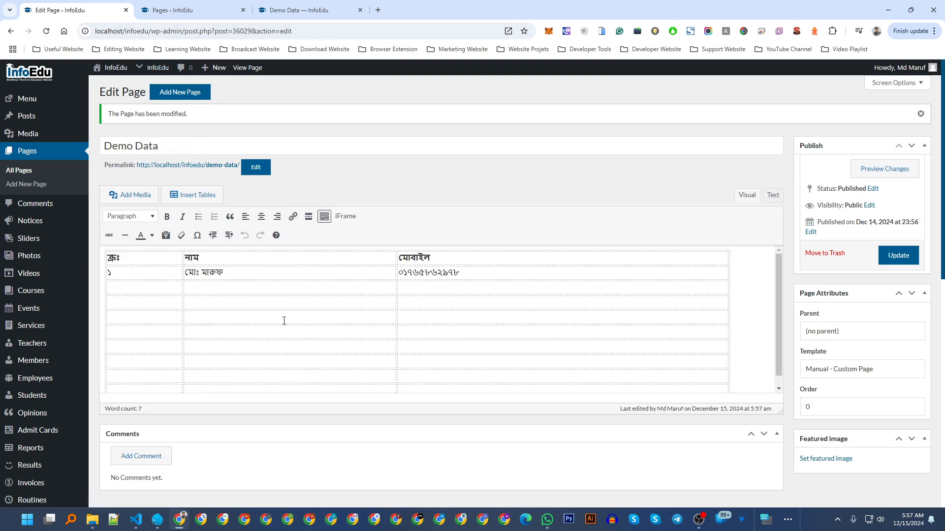
# Reload the live Demo Data page to check the full-width table, then go back to the editor.
pyautogui.click(300, 10)
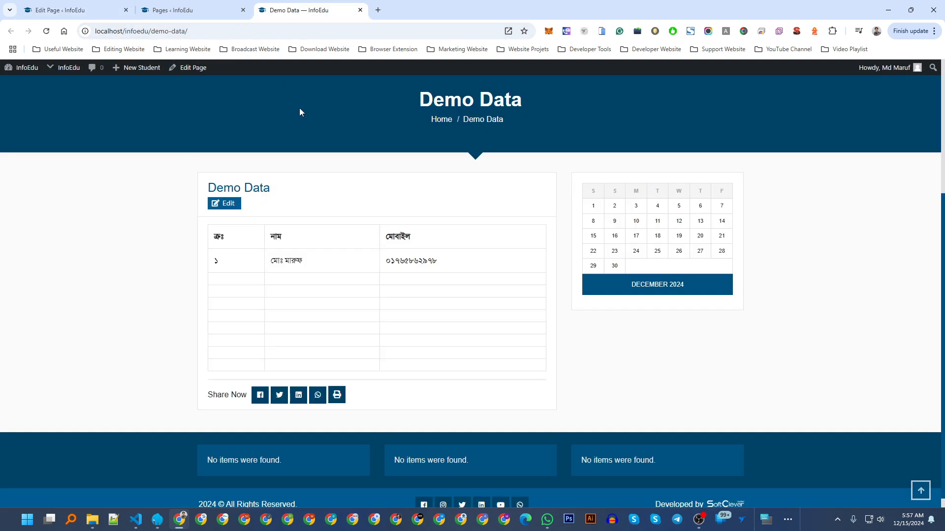
pyautogui.scroll(3, 325, 297)
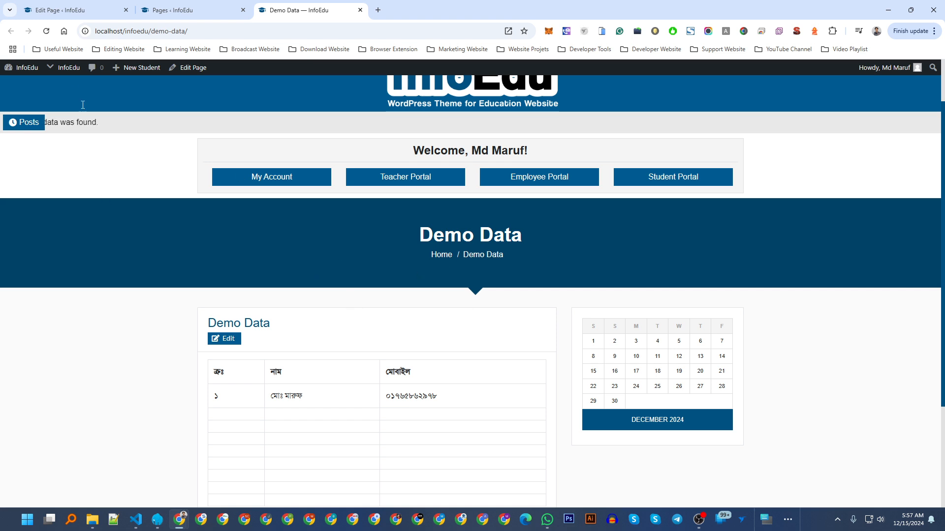
pyautogui.click(46, 31)
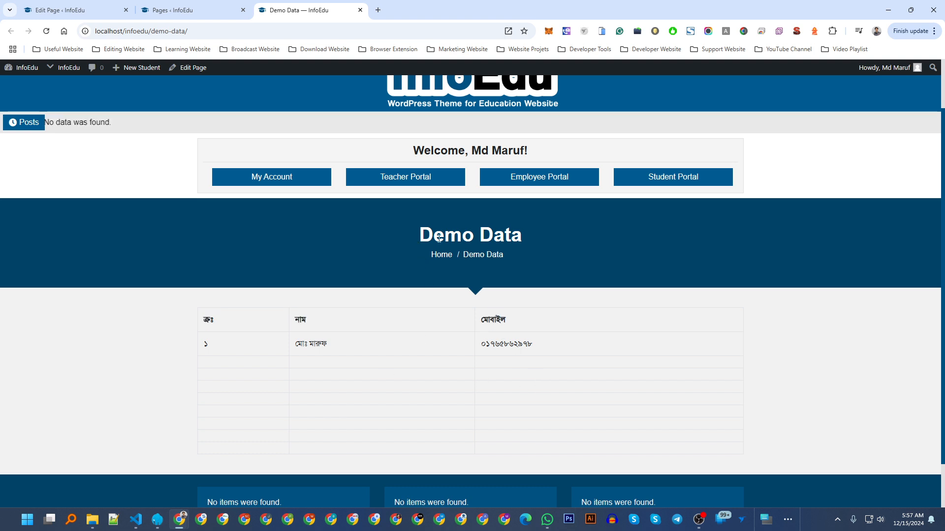
pyautogui.moveTo(562, 352); pyautogui.dragTo(259, 340)
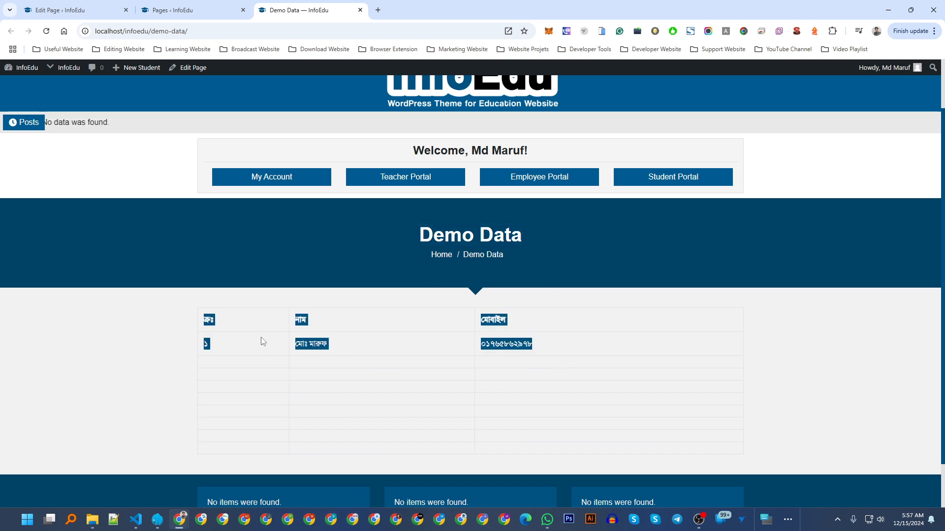
pyautogui.click(316, 341)
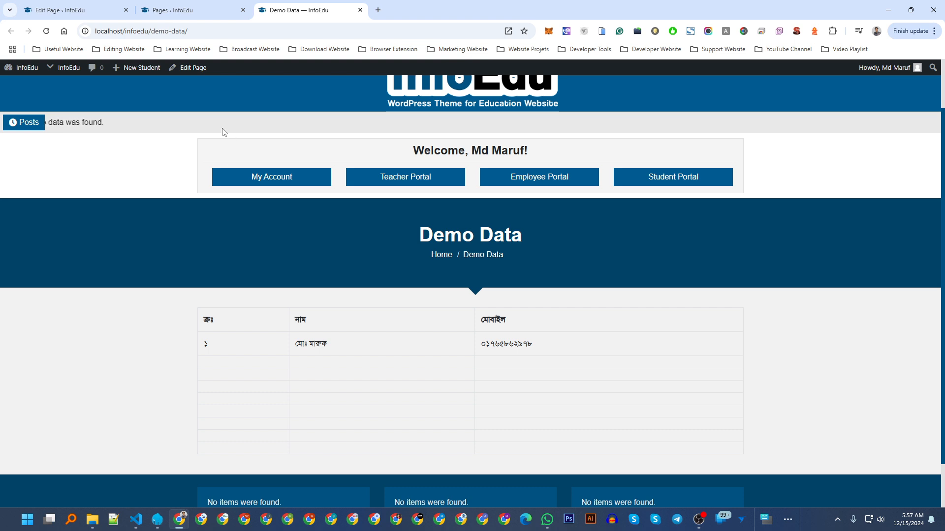
pyautogui.click(74, 11)
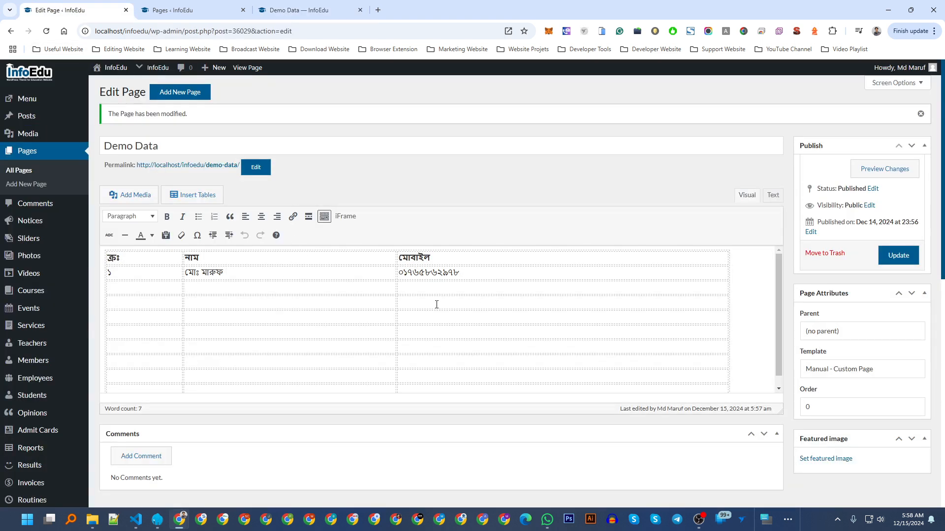
# Select all the page content and delete the table, leaving the body empty.
pyautogui.click(758, 310)
pyautogui.hotkey('ctrl', 'a')
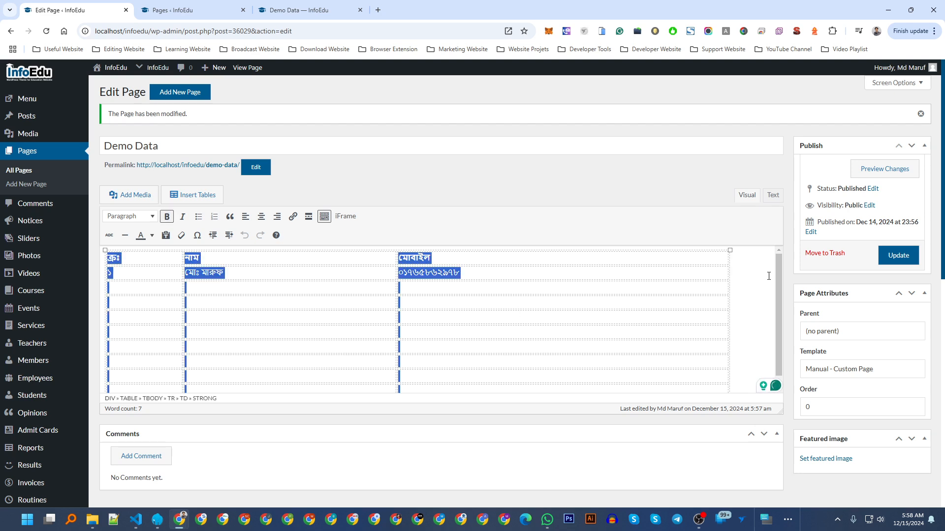
pyautogui.press('BackSpace')
pyautogui.hotkey('alt', 'Tab')
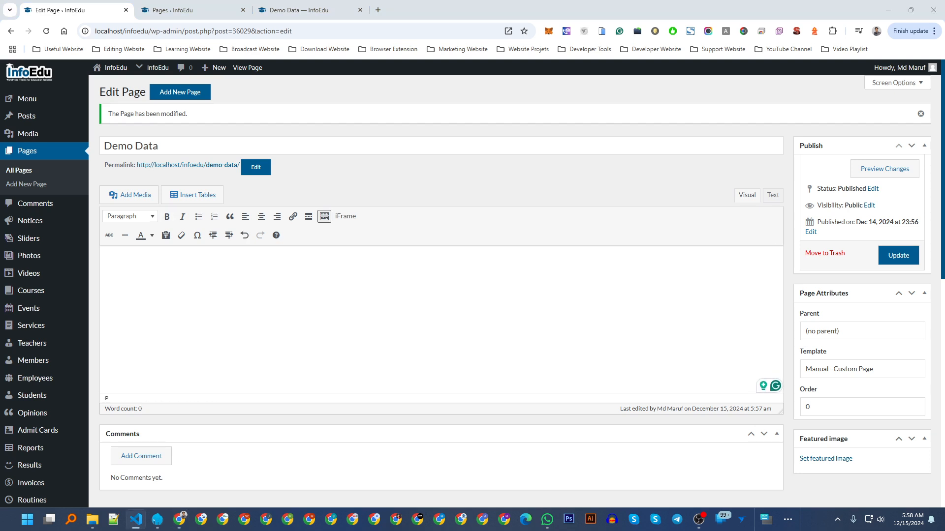
pyautogui.hotkey('alt', 'Tab')
pyautogui.hotkey('alt', 'Tab')
pyautogui.hotkey('alt', 'Tab')
pyautogui.hotkey('ctrl', 'z')
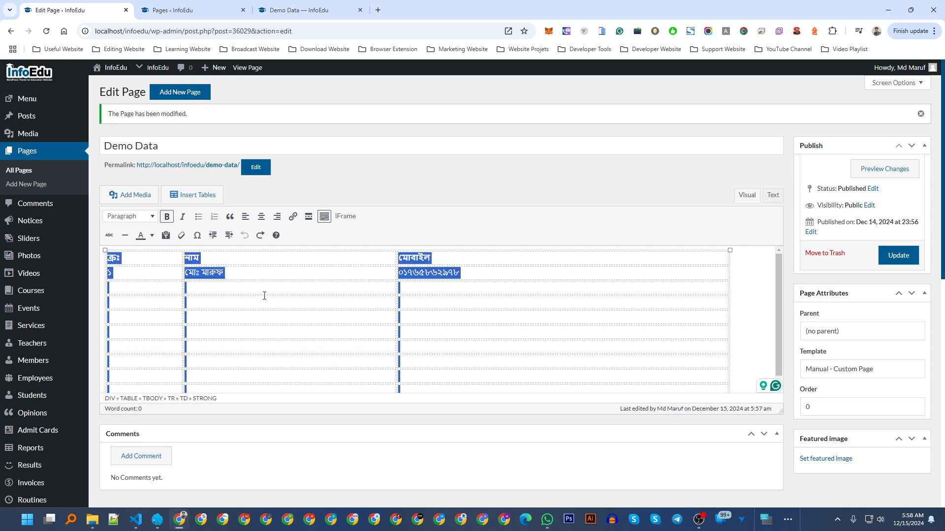
pyautogui.press('BackSpace')
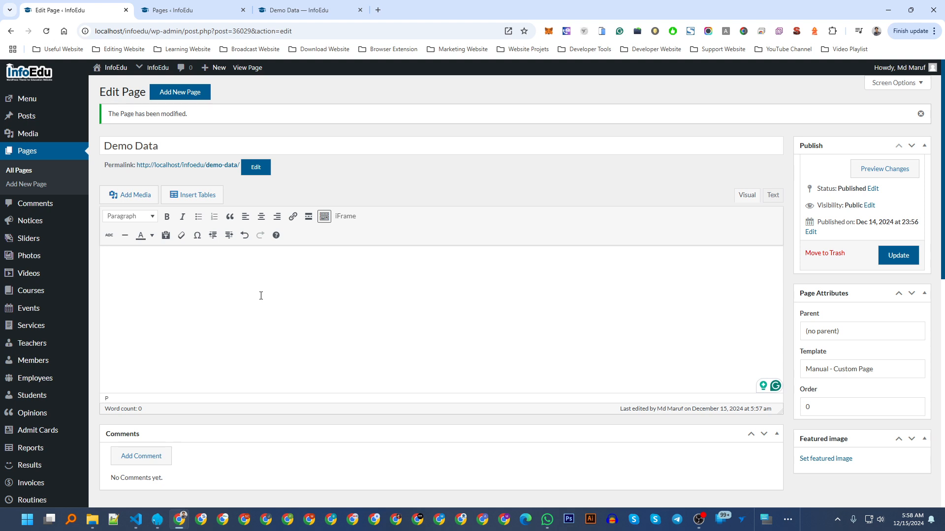
# Open the iFrame dialog from the empty body and cancel it.
pyautogui.click(411, 264)
pyautogui.click(345, 217)
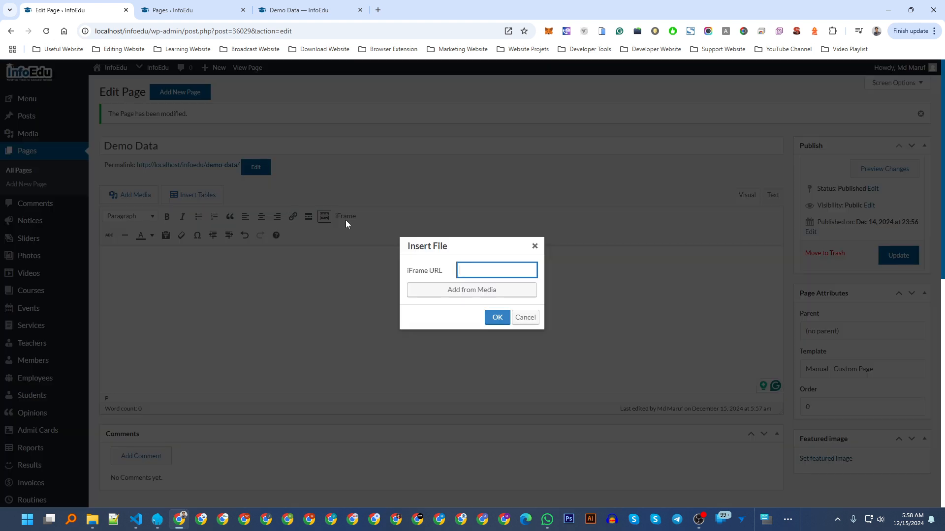
pyautogui.click(534, 246)
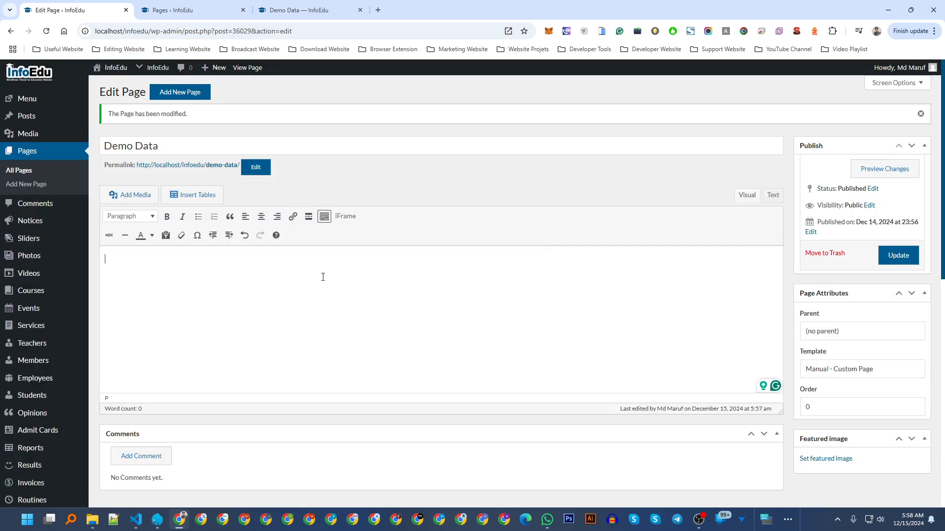
# Type filler text lines and add a new empty paragraph below them.
pyautogui.write('asdasd')
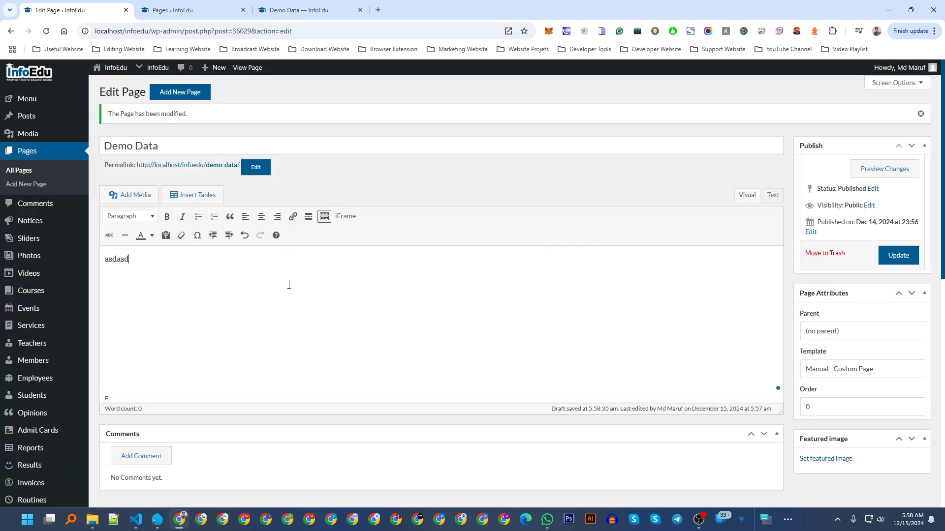
pyautogui.write('sdf sdfsdfsdfsdf ')
pyautogui.write('zsdfsdfsdf')
pyautogui.press('Return')
pyautogui.write('sdfsdfsd')
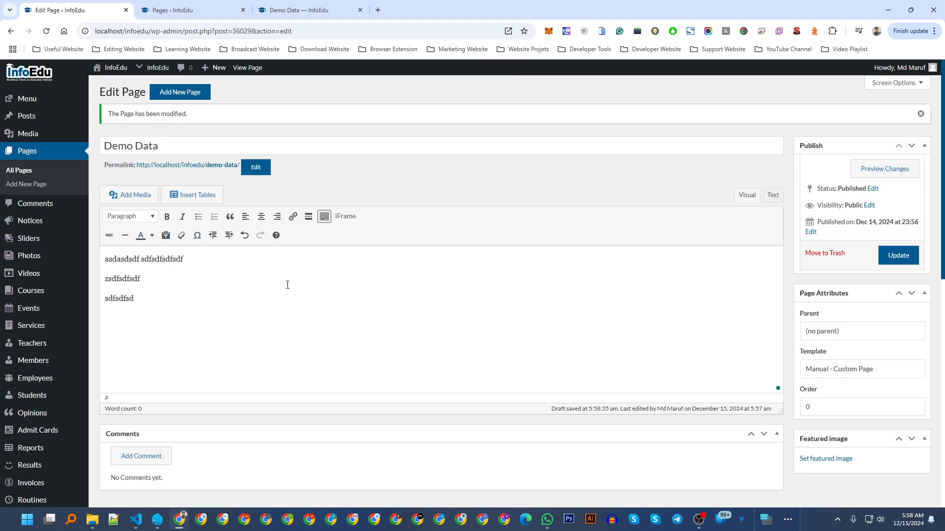
pyautogui.press('Return')
# Open the iFrame embed dialog with its URL field focused.
pyautogui.click(343, 219)
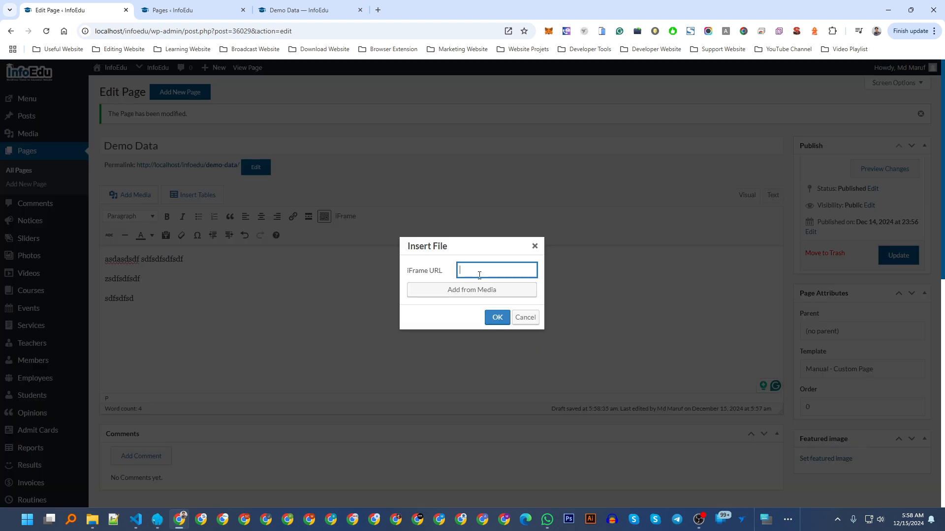
pyautogui.moveTo(405, 274); pyautogui.dragTo(444, 270)
pyautogui.click(444, 270)
# Open the media library's file upload browser for the iframe source.
pyautogui.click(473, 297)
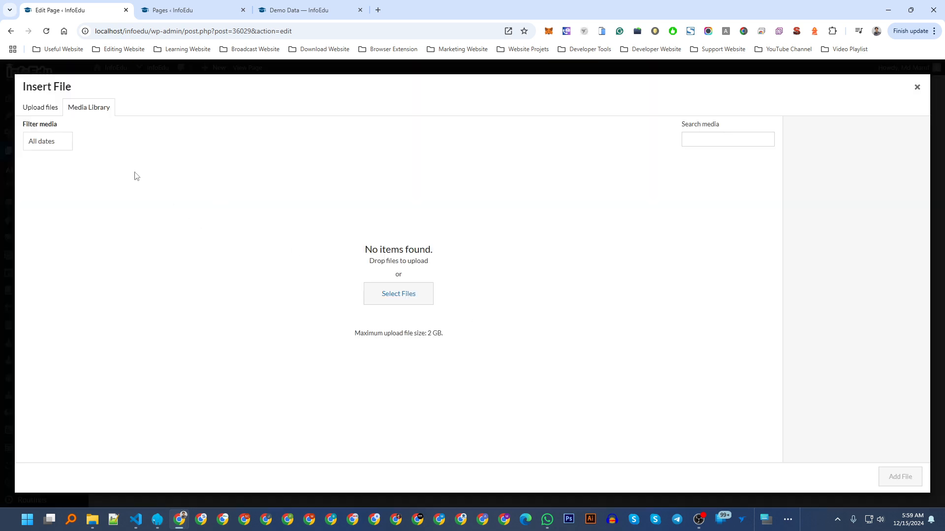
pyautogui.click(57, 109)
pyautogui.click(457, 279)
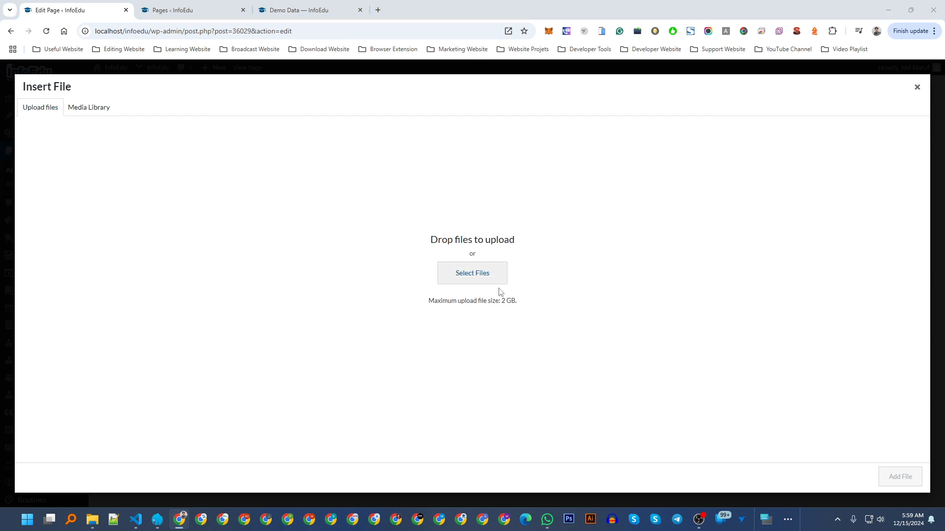
pyautogui.scroll(2, 39, 158)
pyautogui.scroll(-3, 40, 187)
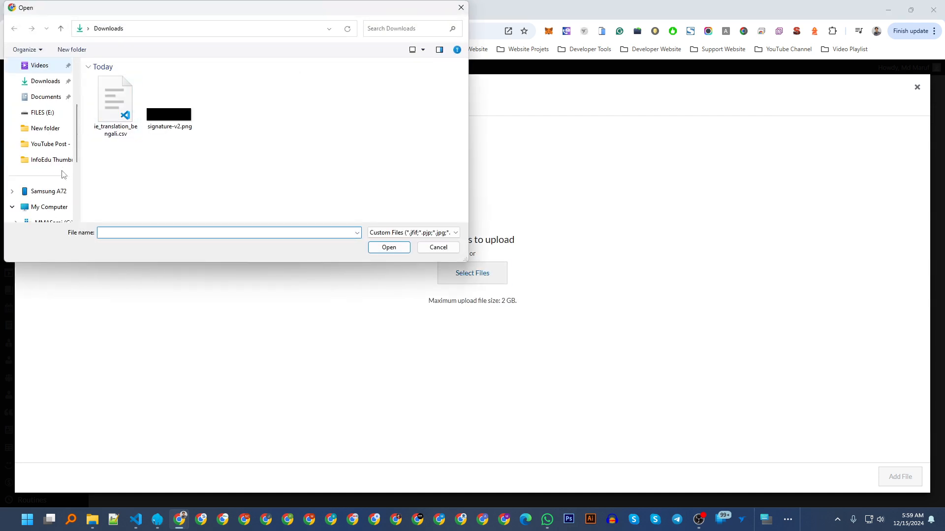
pyautogui.scroll(-3, 41, 197)
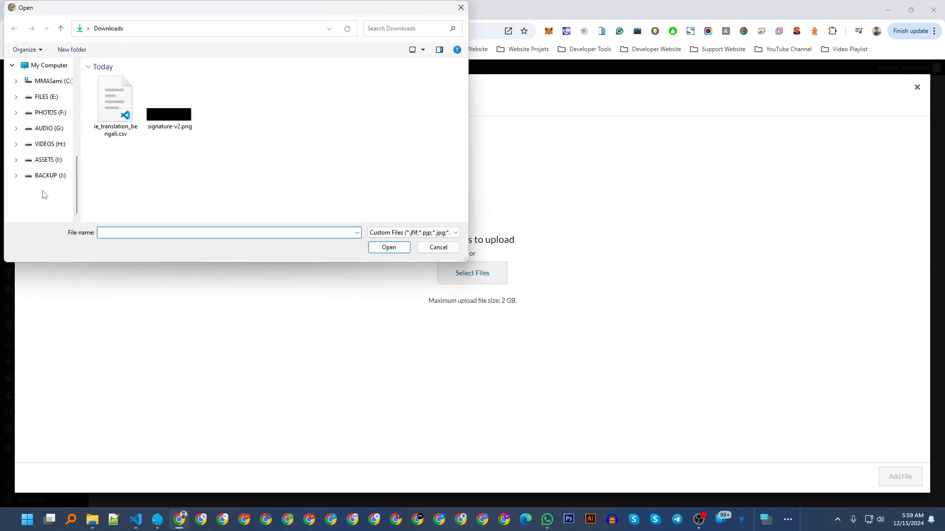
# Upload 'Appeal submitted – UTRS 2.pdf' from E:\Files - Important Docs\Important Docs - Application.
pyautogui.click(50, 97)
pyautogui.doubleClick(319, 99)
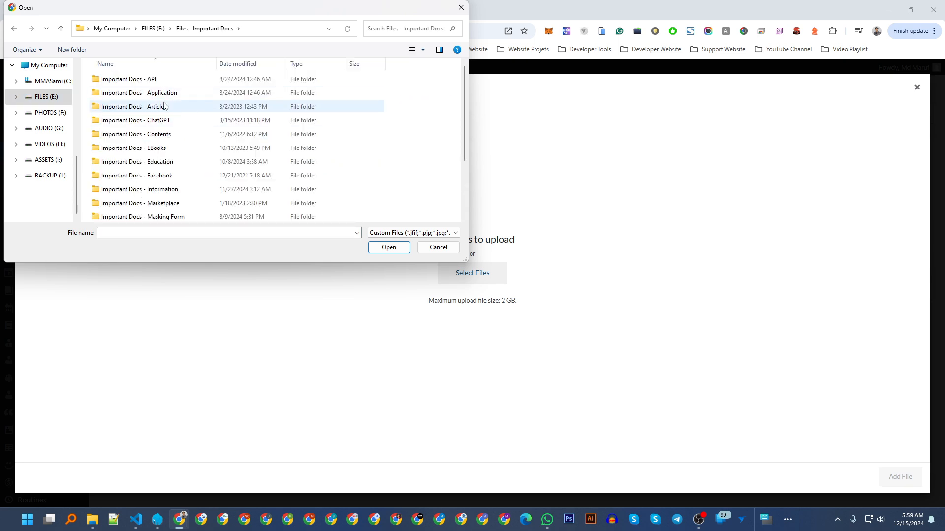
pyautogui.doubleClick(160, 93)
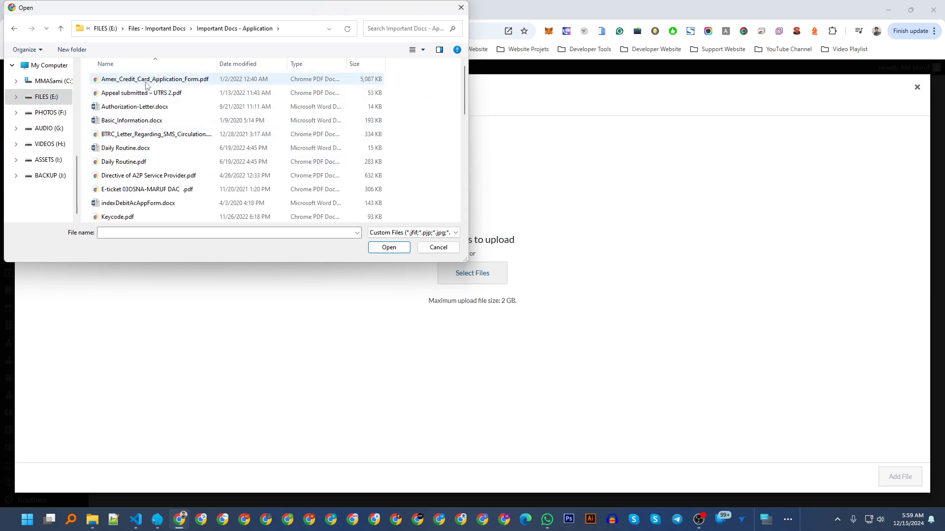
pyautogui.scroll(-2, 133, 147)
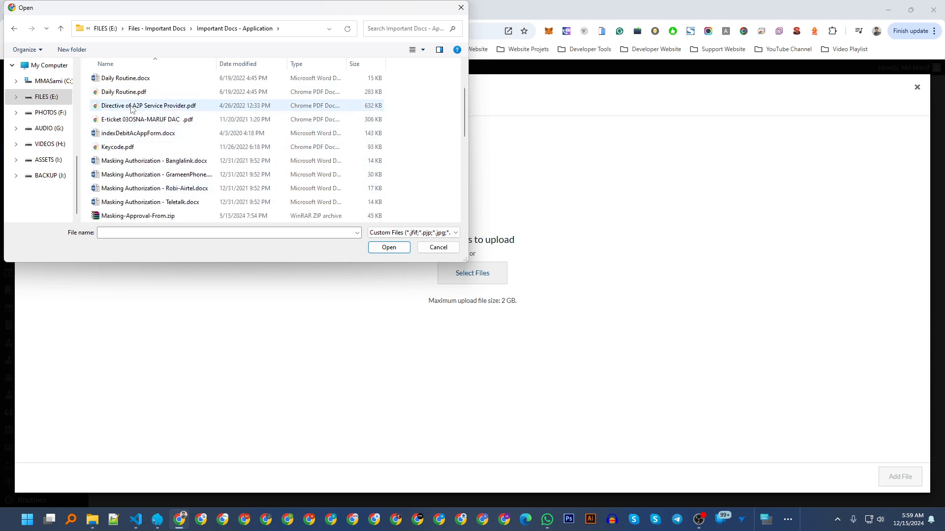
pyautogui.scroll(-5, 138, 147)
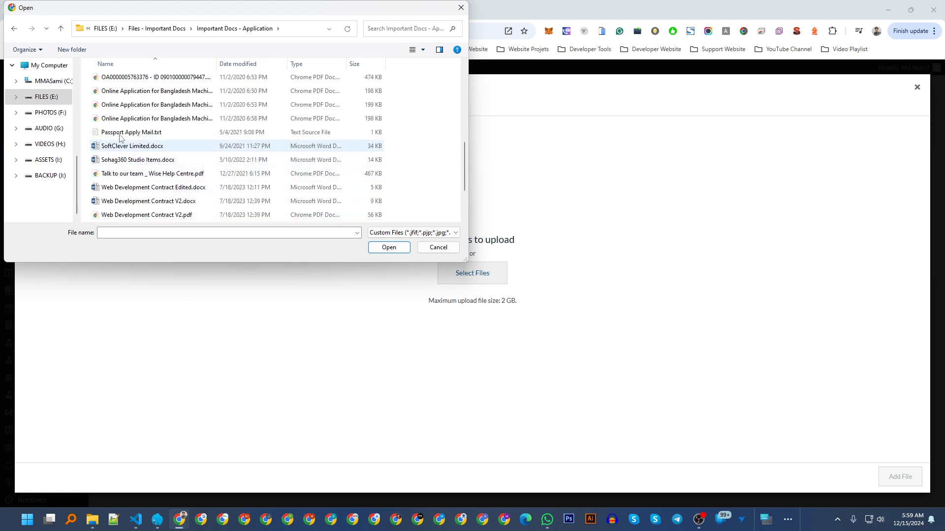
pyautogui.scroll(3, 138, 142)
pyautogui.scroll(3, 137, 143)
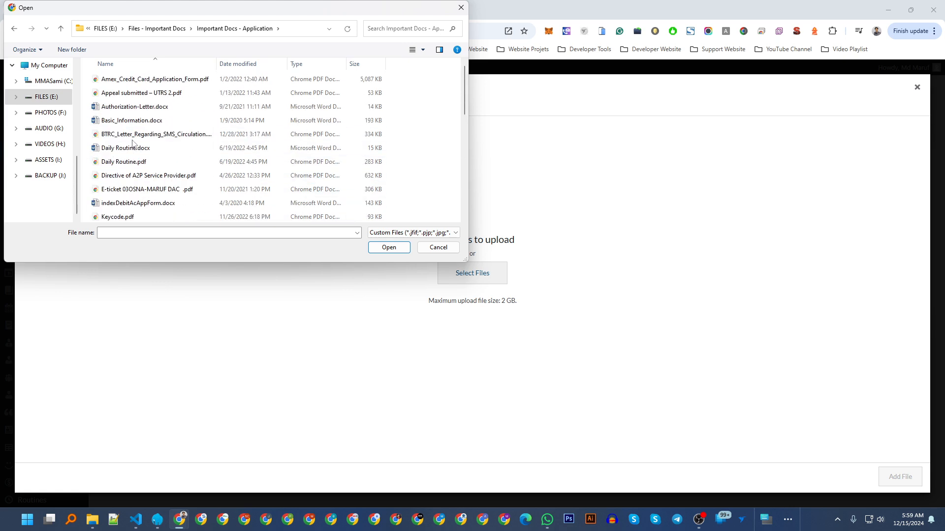
pyautogui.doubleClick(138, 93)
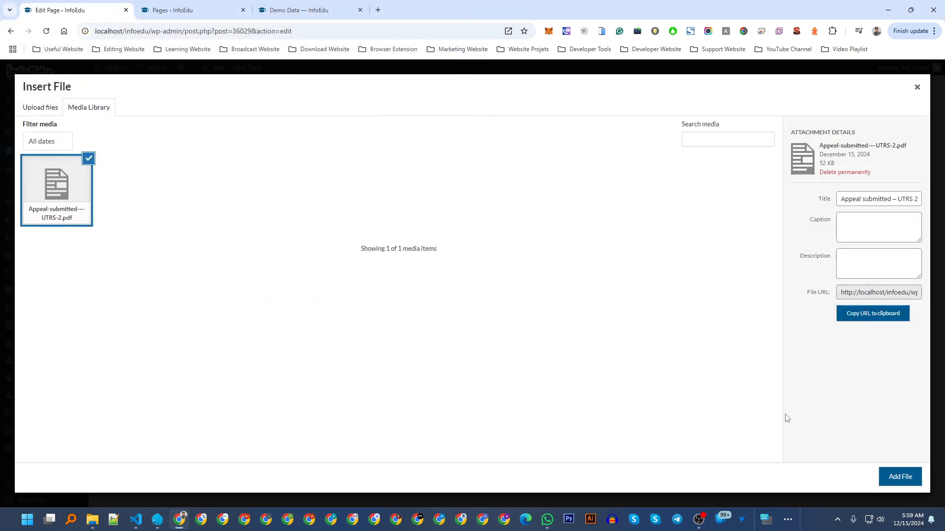
# Insert the uploaded PDF into the page as an iframe shortcode.
pyautogui.click(895, 481)
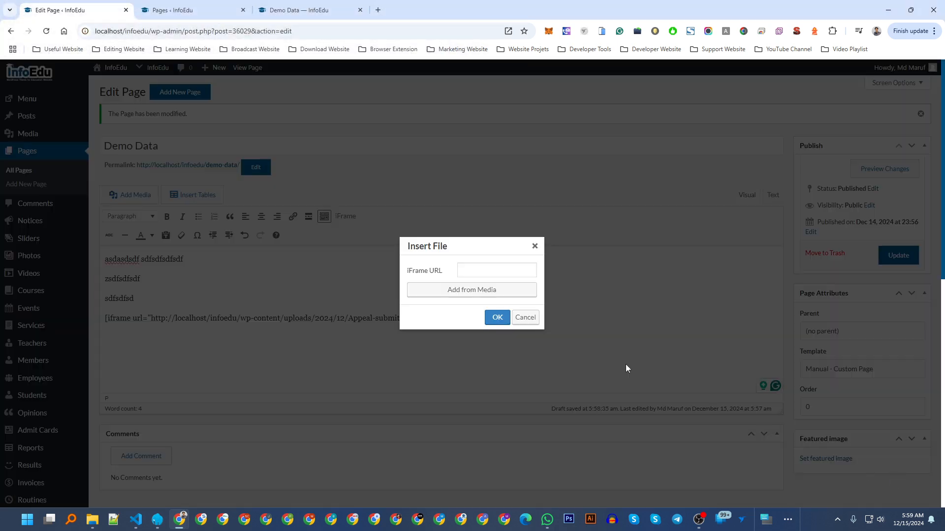
pyautogui.click(490, 317)
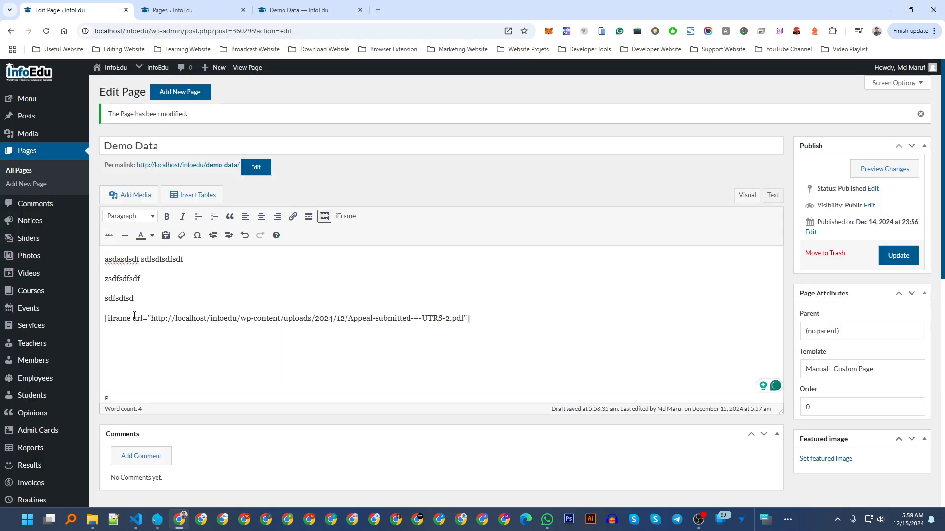
pyautogui.moveTo(106, 317); pyautogui.dragTo(492, 314)
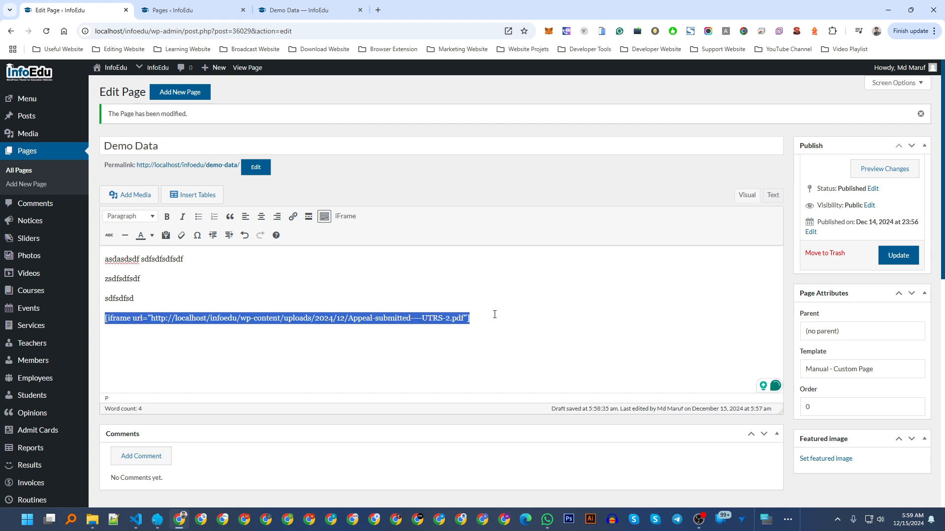
pyautogui.click(501, 326)
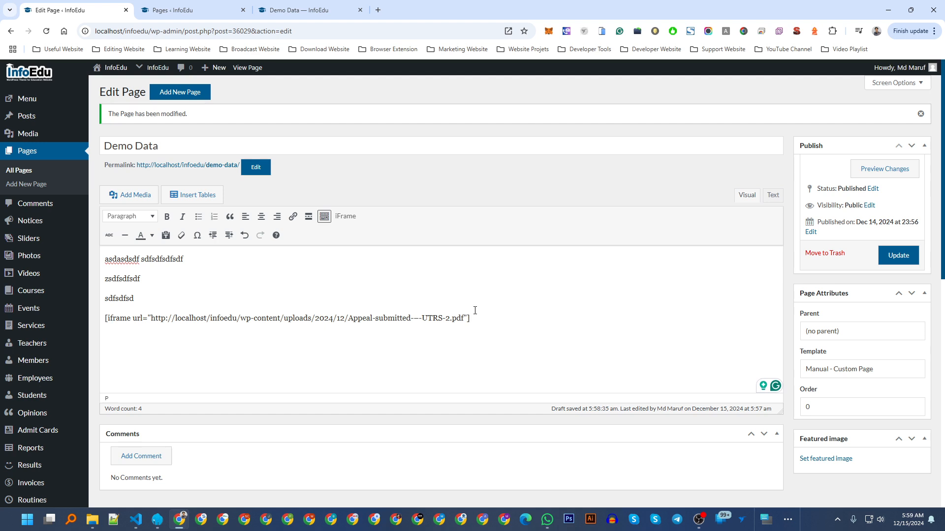
# Delete the PDF address from the shortcode, then restore it with undo.
pyautogui.moveTo(464, 318); pyautogui.dragTo(155, 317)
pyautogui.click(581, 333)
pyautogui.moveTo(465, 319); pyautogui.dragTo(152, 317)
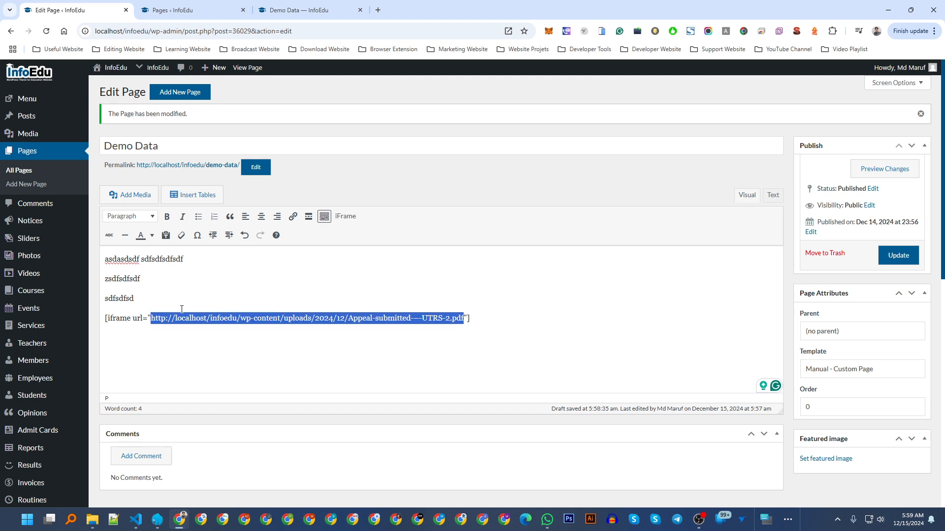
pyautogui.press('BackSpace')
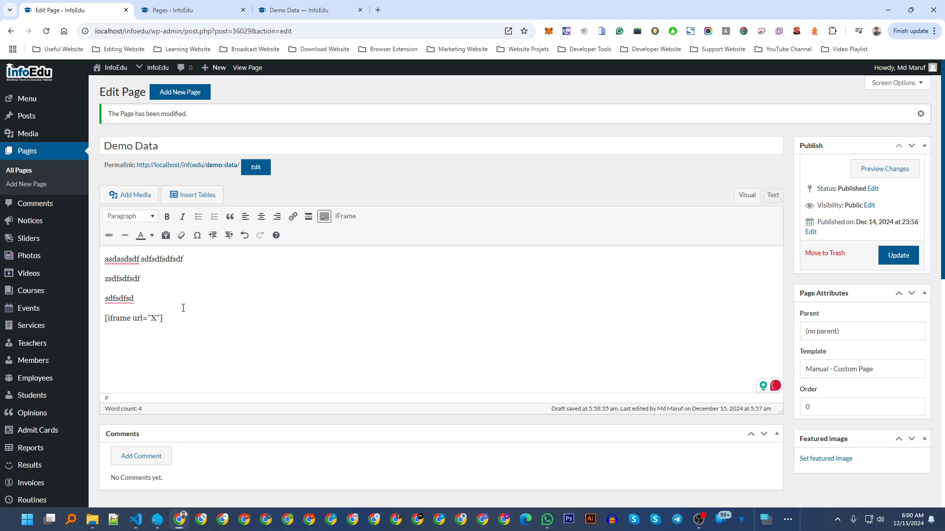
pyautogui.hotkey('ctrl', 'z')
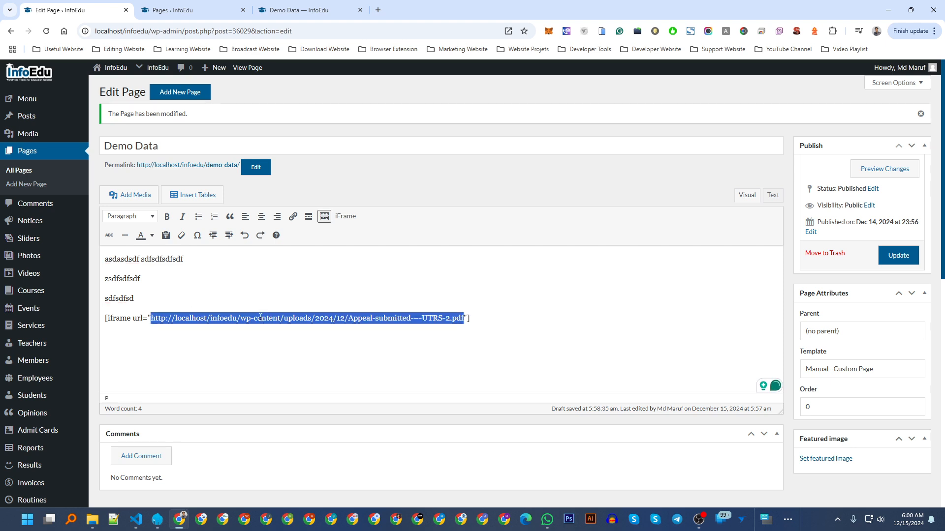
pyautogui.click(232, 348)
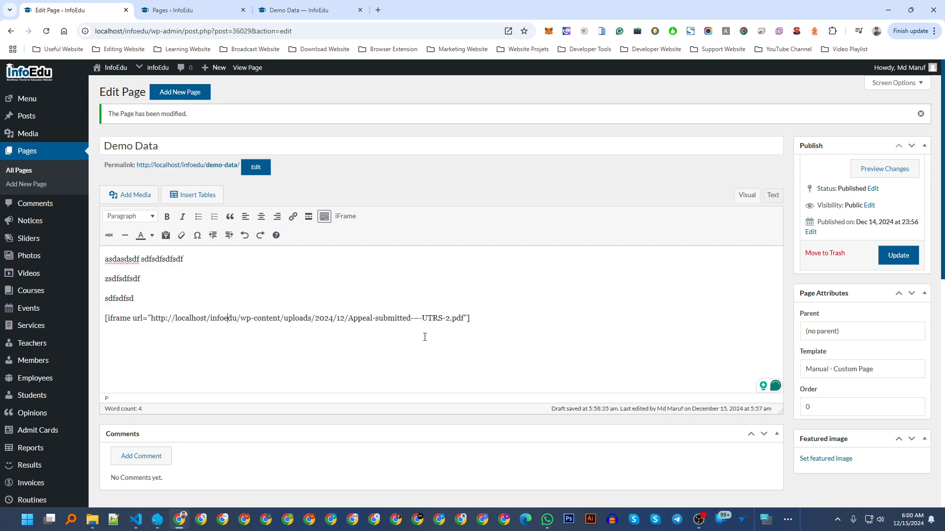
# Update the Demo Data page and reload its live version.
pyautogui.click(900, 255)
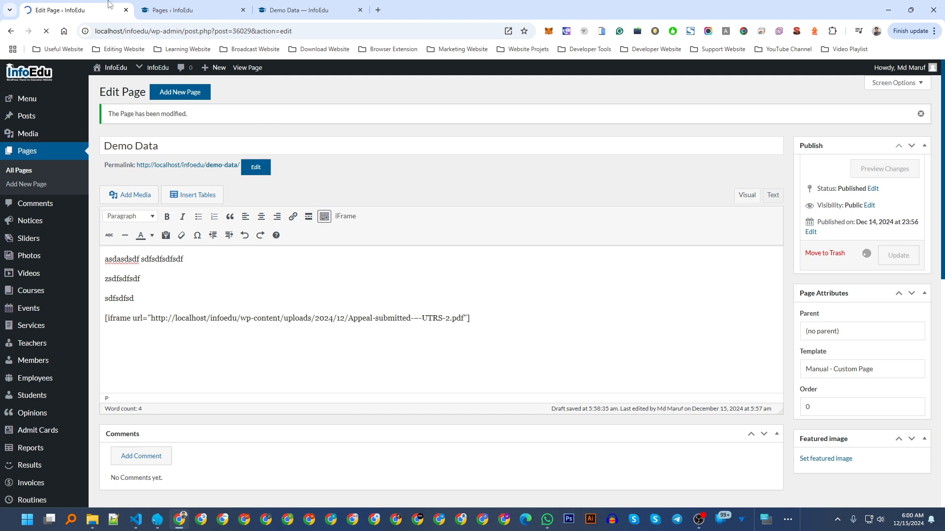
pyautogui.click(296, 10)
pyautogui.click(46, 32)
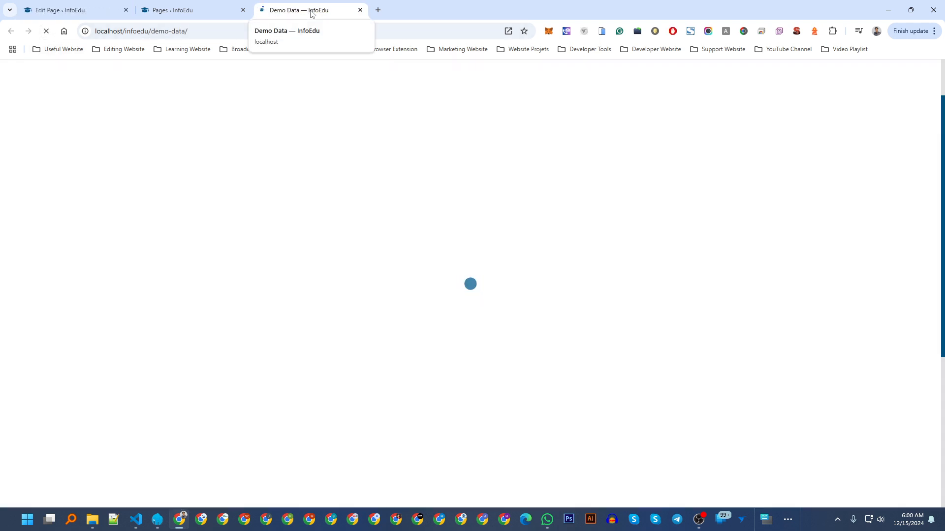
# Scroll through the embedded PDF on the live Demo Data page.
pyautogui.scroll(-2, 343, 215)
pyautogui.scroll(-1, 343, 215)
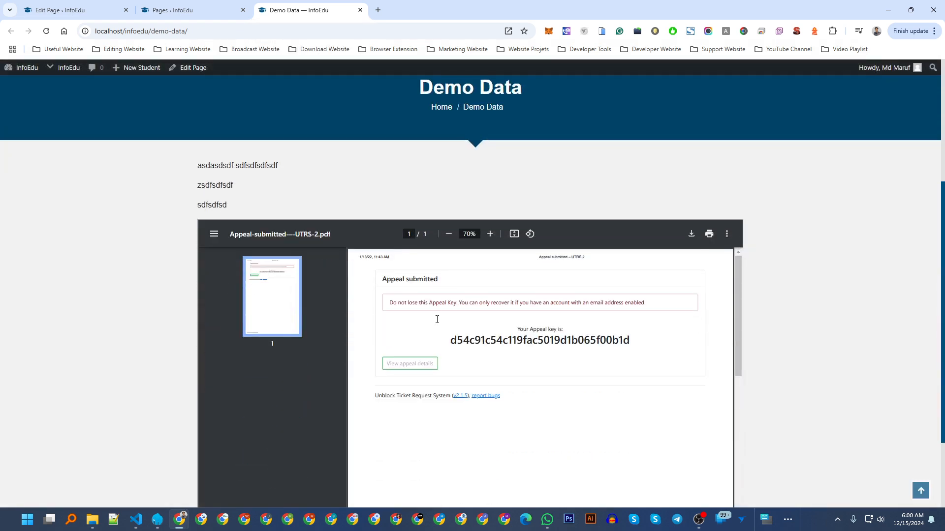
pyautogui.moveTo(203, 164); pyautogui.dragTo(256, 210)
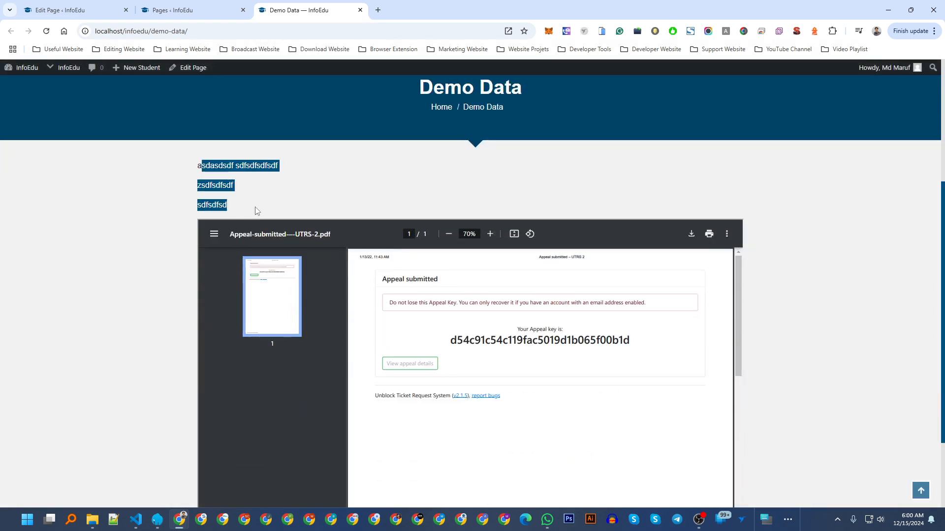
pyautogui.click(261, 202)
pyautogui.scroll(-6, 481, 363)
pyautogui.scroll(-1, 398, 218)
pyautogui.scroll(-2, 395, 217)
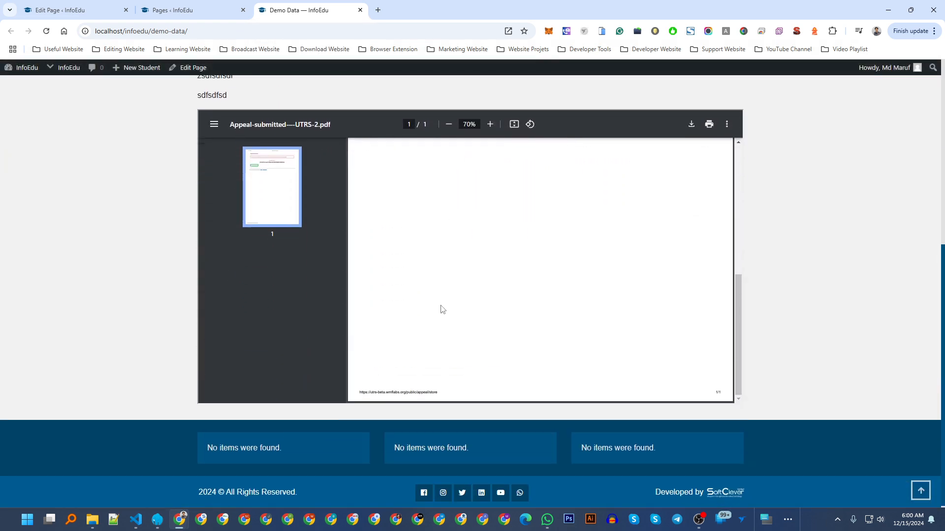
pyautogui.scroll(6, 436, 276)
# Switch the Demo Data page's template back to Default template.
pyautogui.click(67, 4)
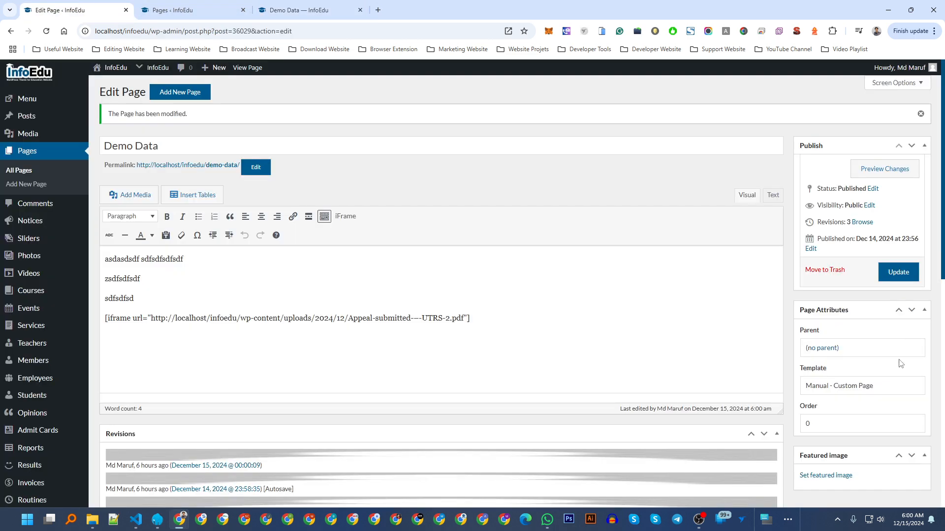
pyautogui.click(860, 386)
pyautogui.scroll(5, 841, 216)
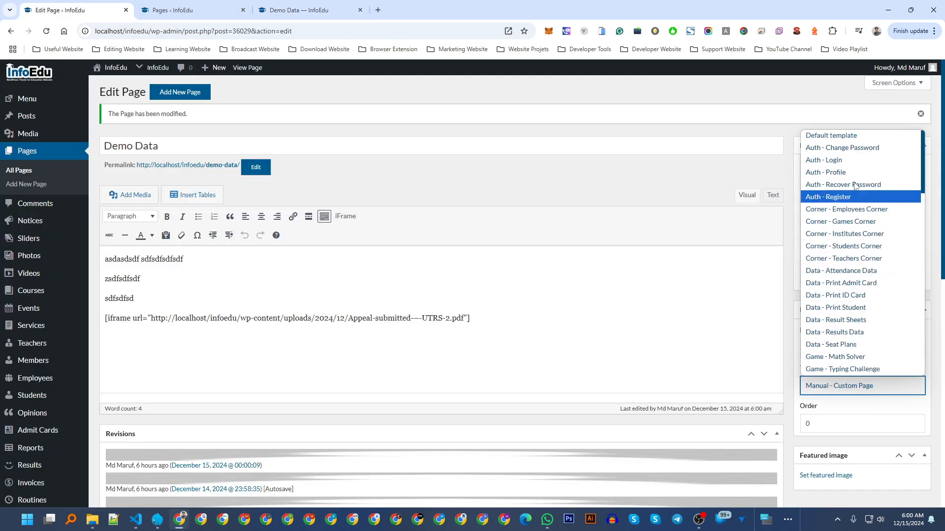
pyautogui.click(832, 136)
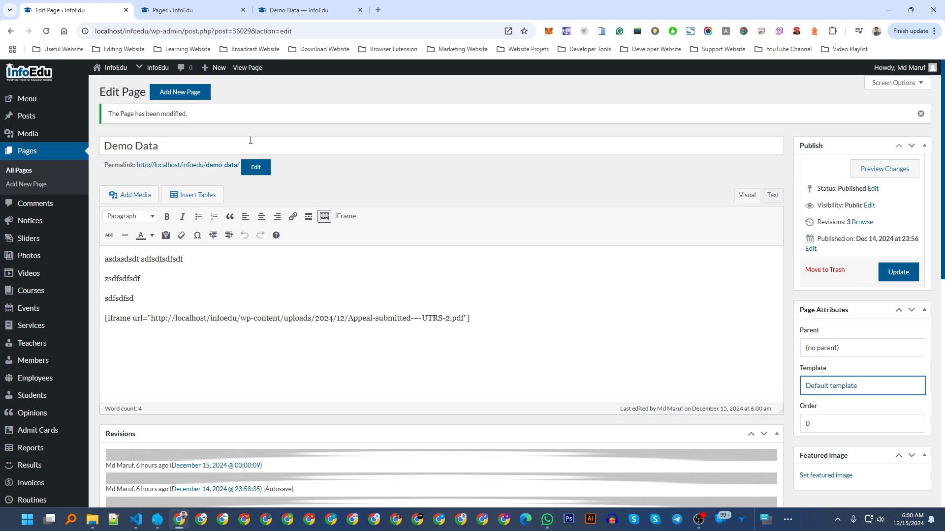
# Delete all body content, including the filler lines and PDF iframe shortcode, leaving 0 words.
pyautogui.click(514, 343)
pyautogui.hotkey('ctrl', 'a')
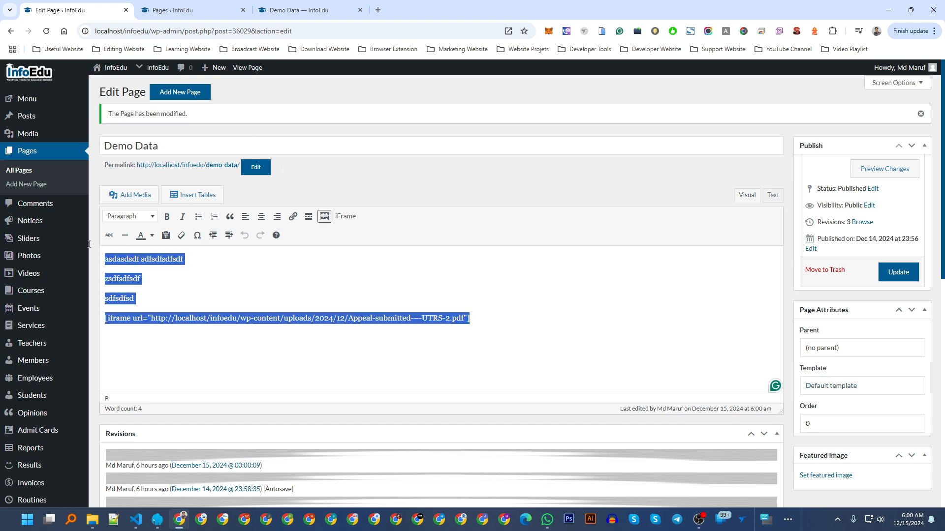
pyautogui.press('Delete')
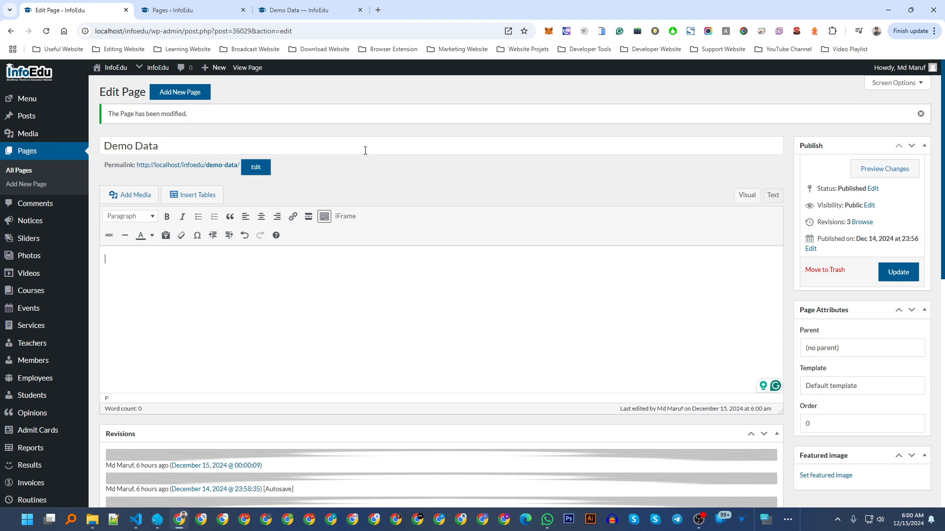
pyautogui.scroll(-15, 167, 268)
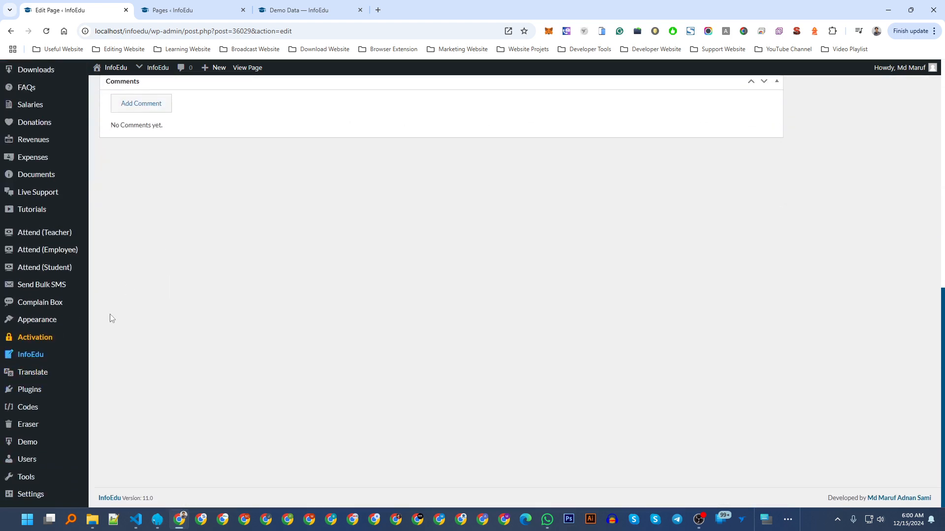
# Open the Shortcodes List in a new tab placed second, next to the Pages list.
pyautogui.middleClick(31, 408)
pyautogui.moveTo(450, 9); pyautogui.dragTo(229, 4)
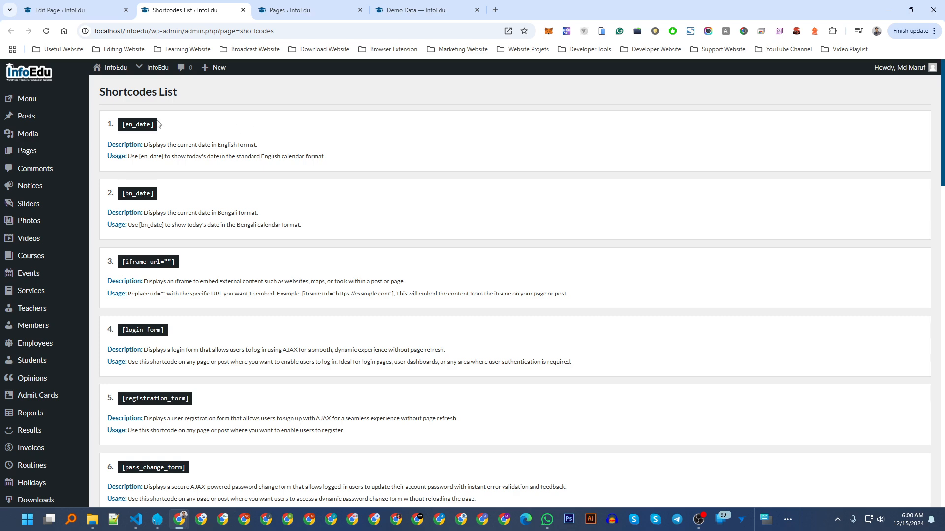
pyautogui.click(296, 9)
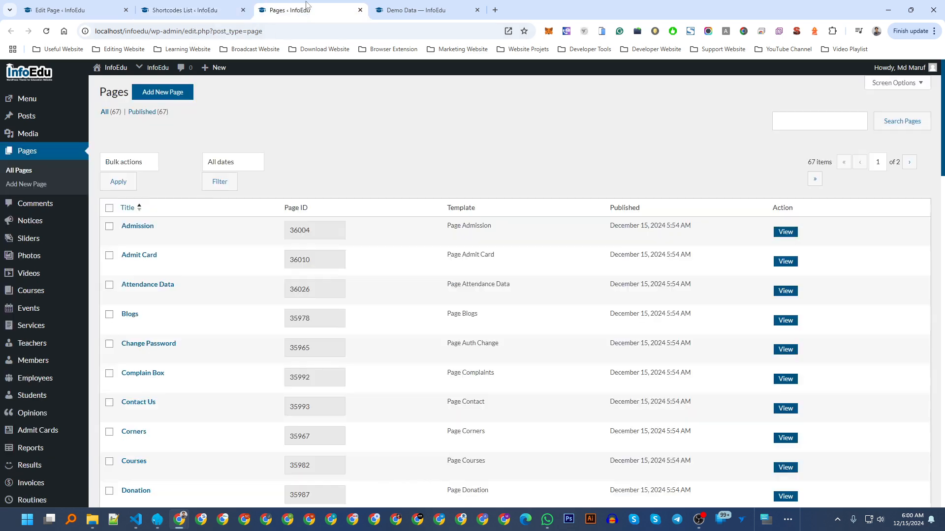
pyautogui.click(188, 3)
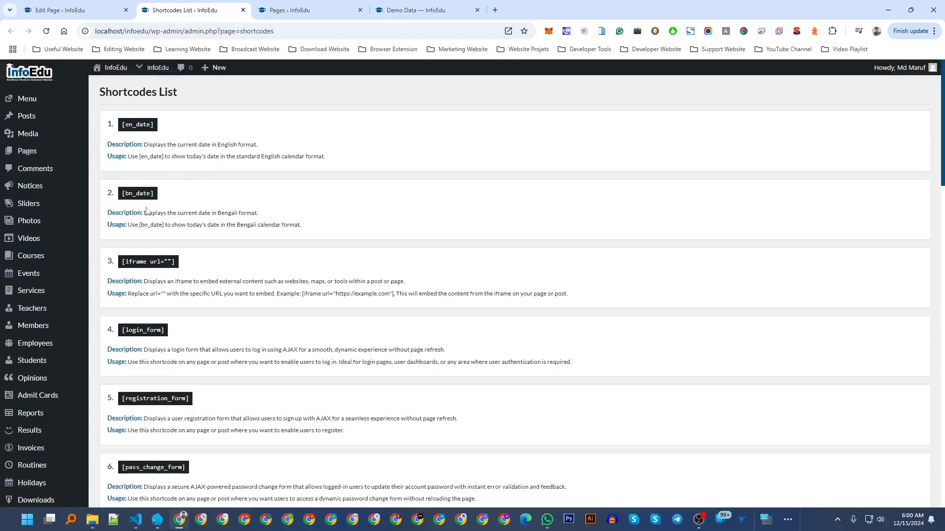
# Select the [en_date], [bn_date] and [iframe url=""] shortcodes, checking them against the live Demo Data page.
pyautogui.tripleClick(146, 124)
pyautogui.tripleClick(137, 193)
pyautogui.tripleClick(161, 266)
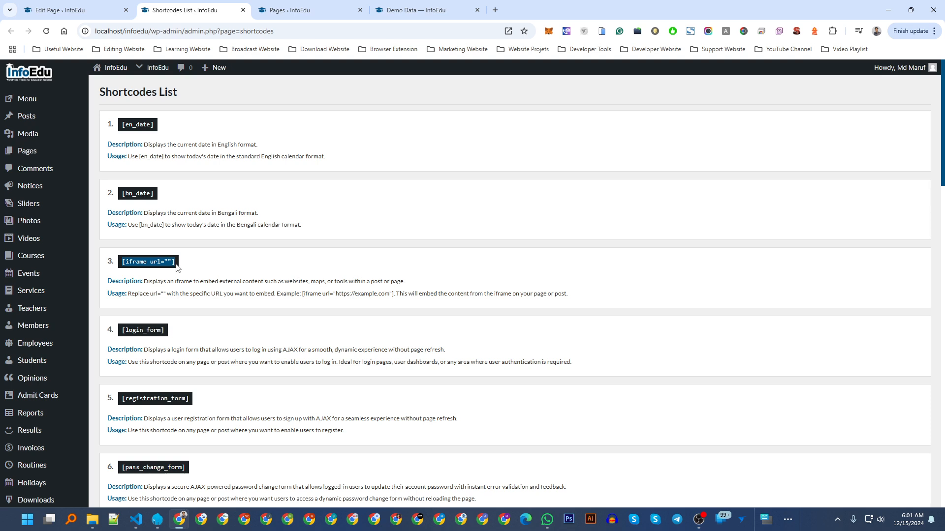
pyautogui.click(291, 5)
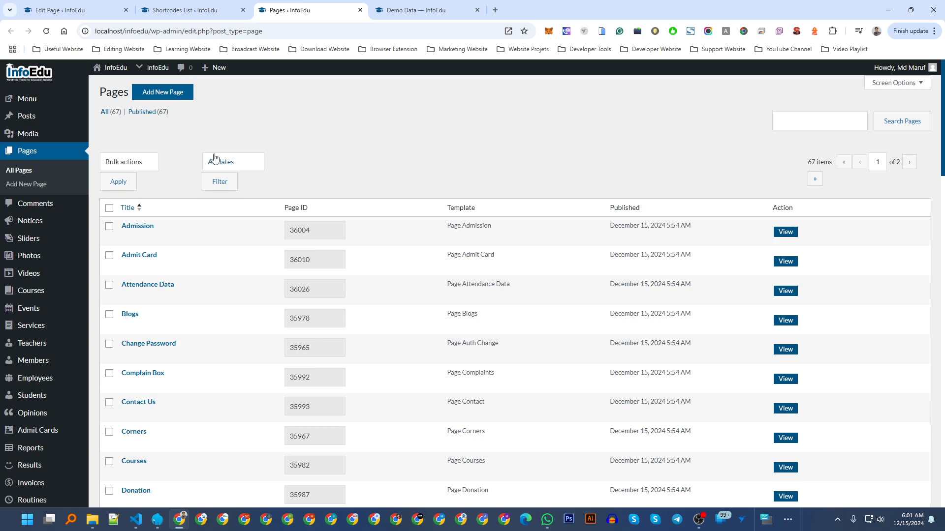
pyautogui.click(386, 5)
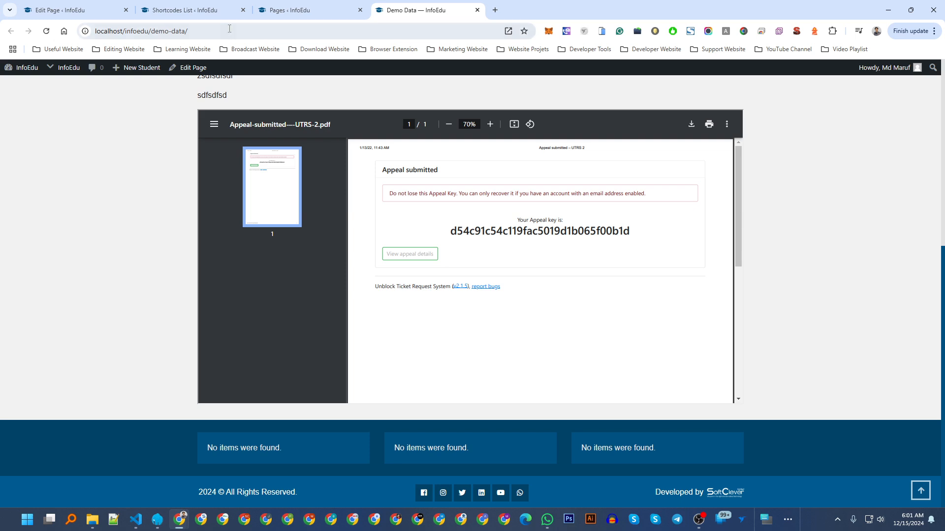
pyautogui.click(181, 10)
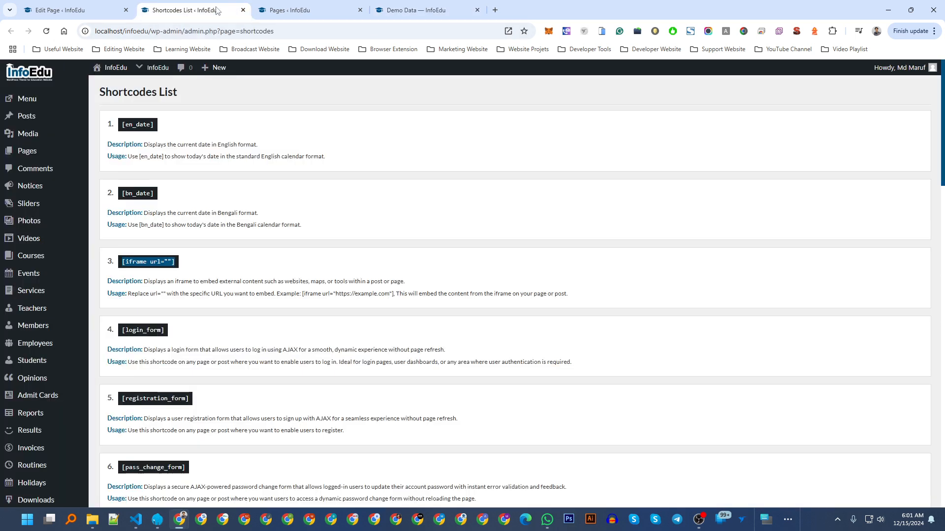
pyautogui.click(271, 236)
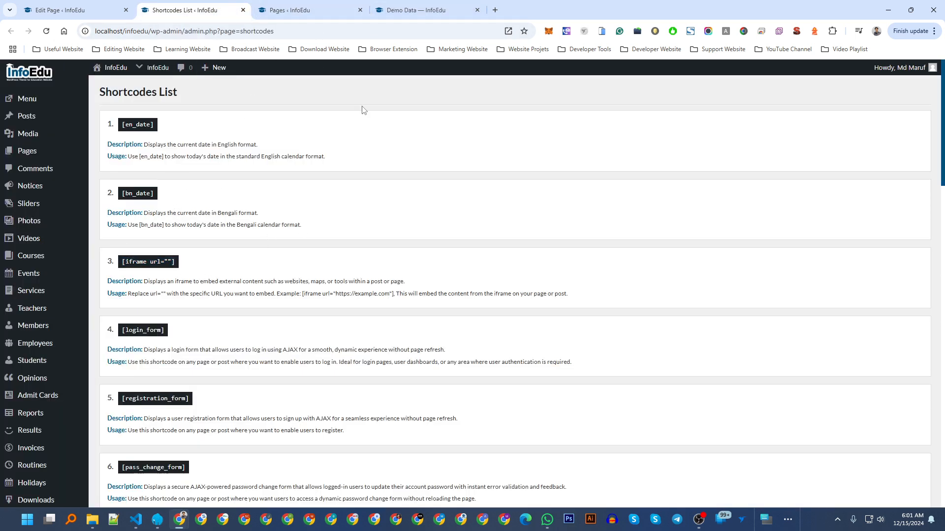
pyautogui.click(408, 10)
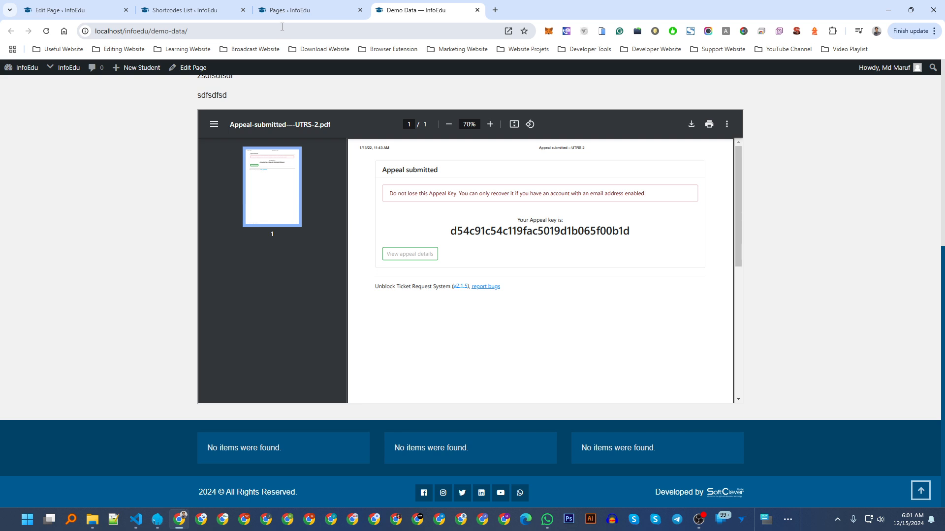
pyautogui.click(210, 7)
# Select the [login_form] and [registration_form] shortcodes, comparing with the live Demo Data page.
pyautogui.scroll(-2, 168, 265)
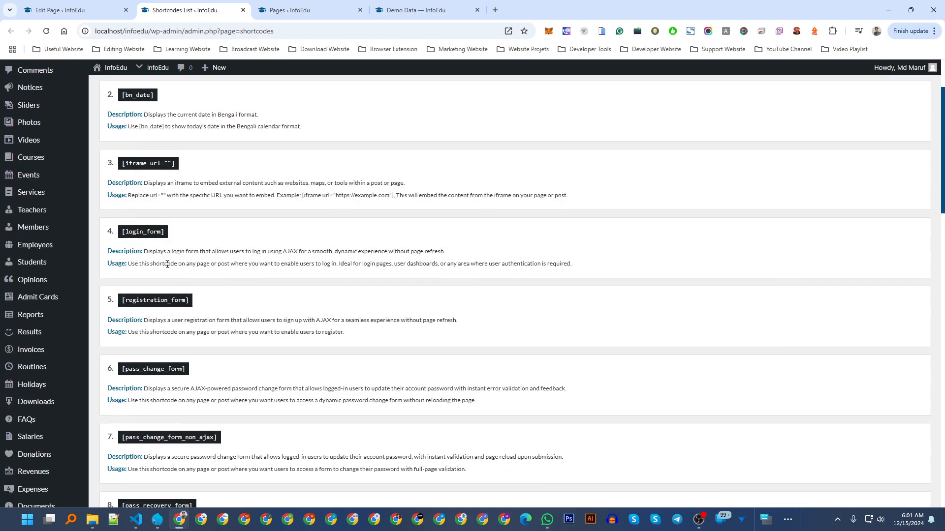
pyautogui.tripleClick(147, 233)
pyautogui.click(416, 10)
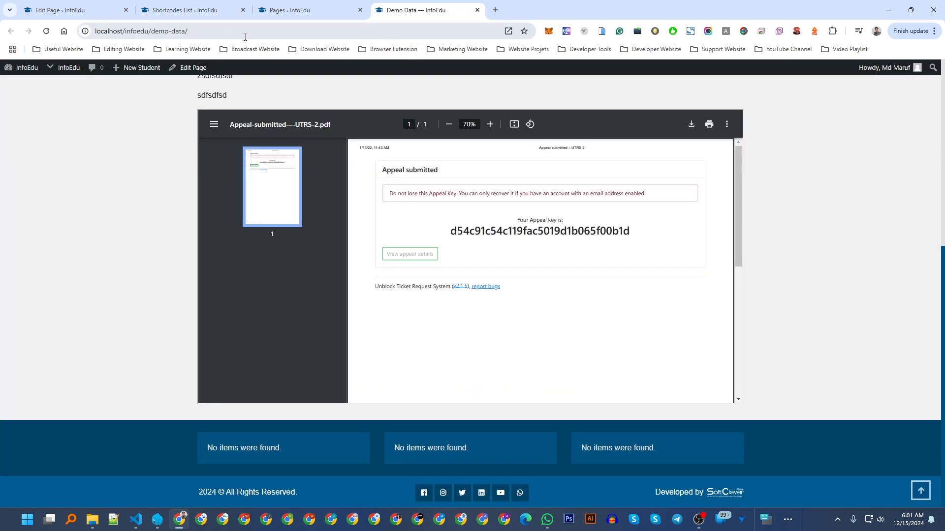
pyautogui.click(199, 9)
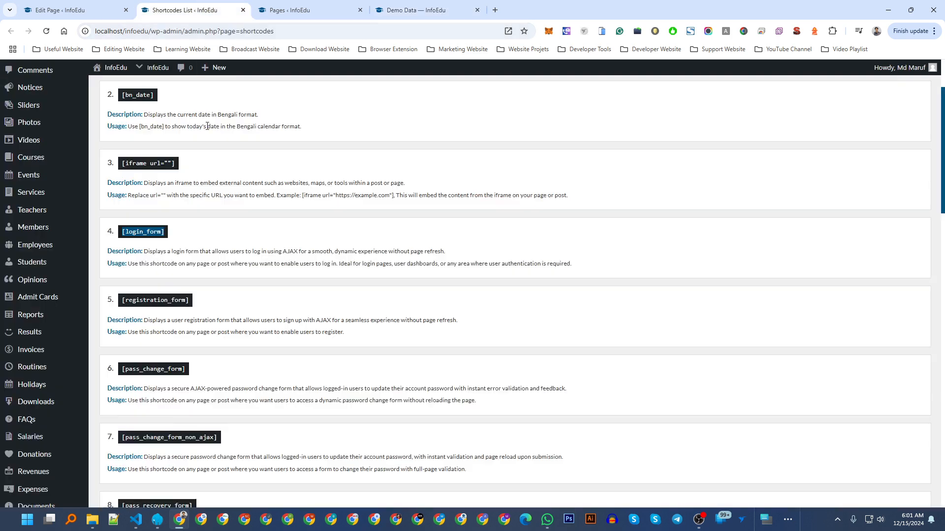
pyautogui.scroll(-2, 233, 286)
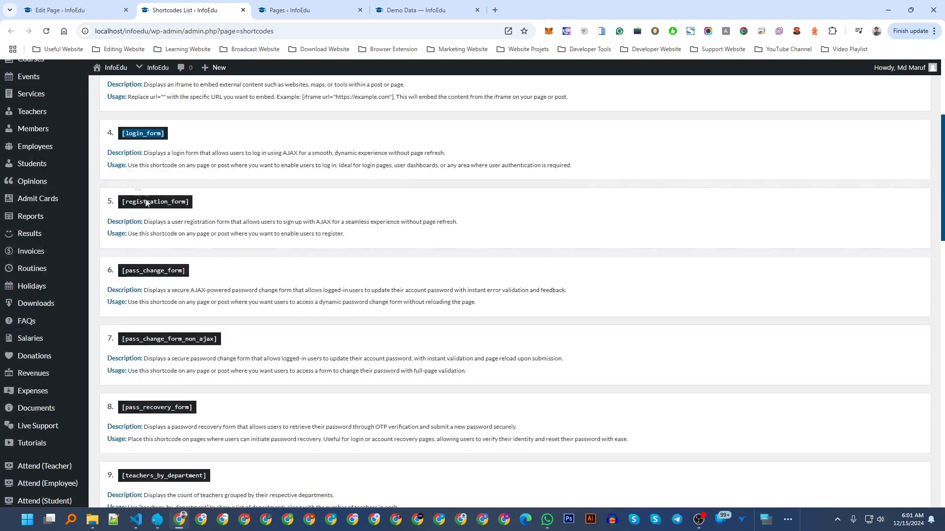
pyautogui.click(147, 200)
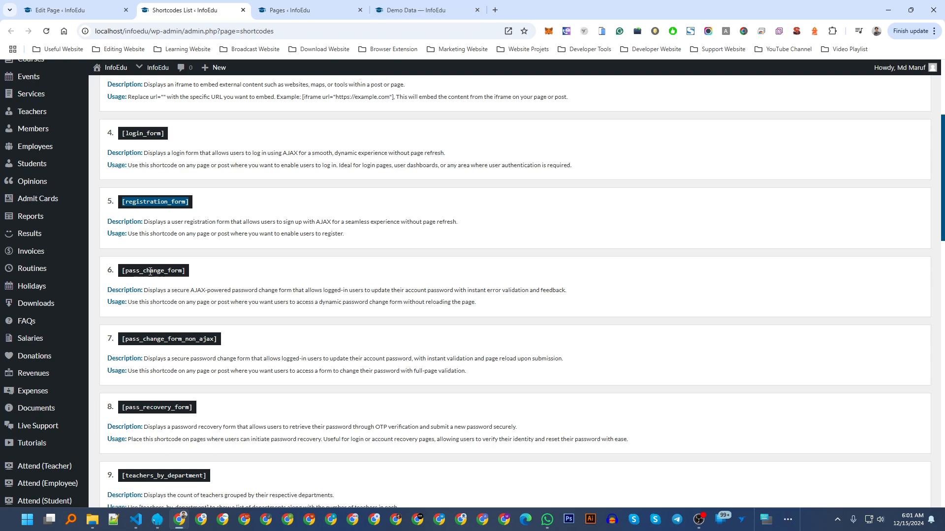
# Scroll down the list and copy the [pass_recovery_form] shortcode.
pyautogui.scroll(-2, 167, 258)
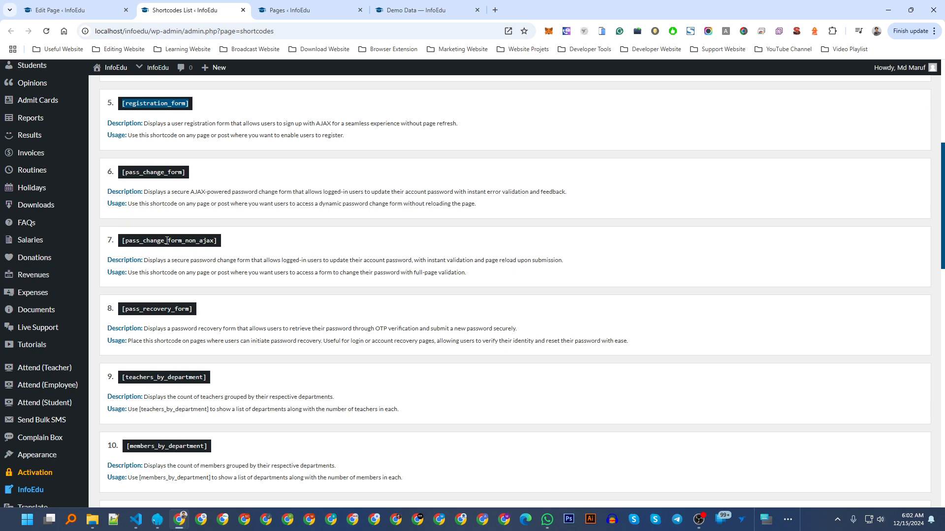
pyautogui.scroll(2, 187, 275)
pyautogui.scroll(-2, 162, 325)
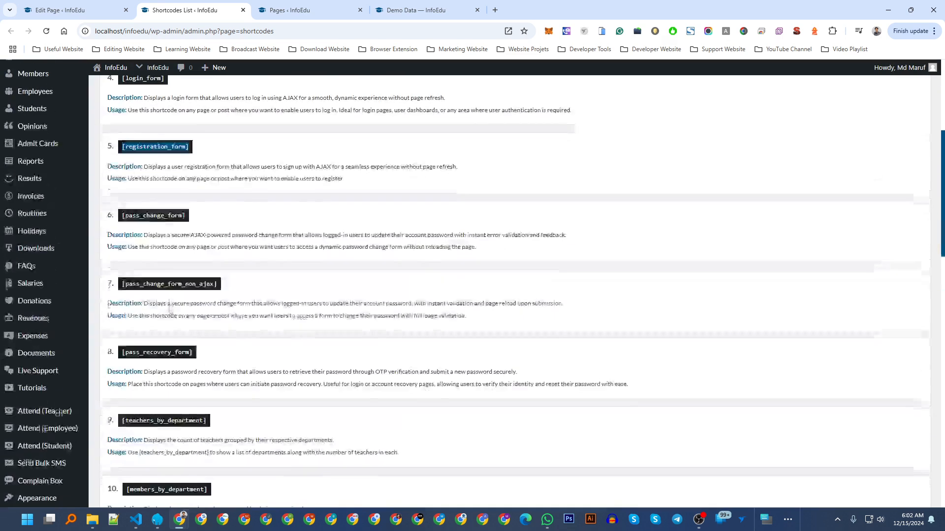
pyautogui.scroll(-2, 152, 348)
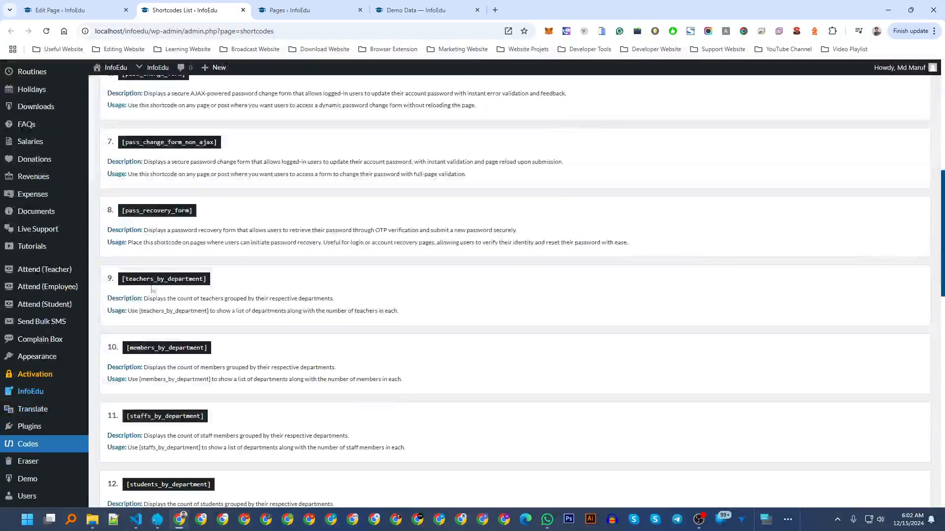
pyautogui.doubleClick(180, 213)
pyautogui.rightClick(180, 213)
pyautogui.click(199, 224)
# Create a new page titled 'Demo Change' with the [pass_recovery_form] shortcode as its body.
pyautogui.click(305, 4)
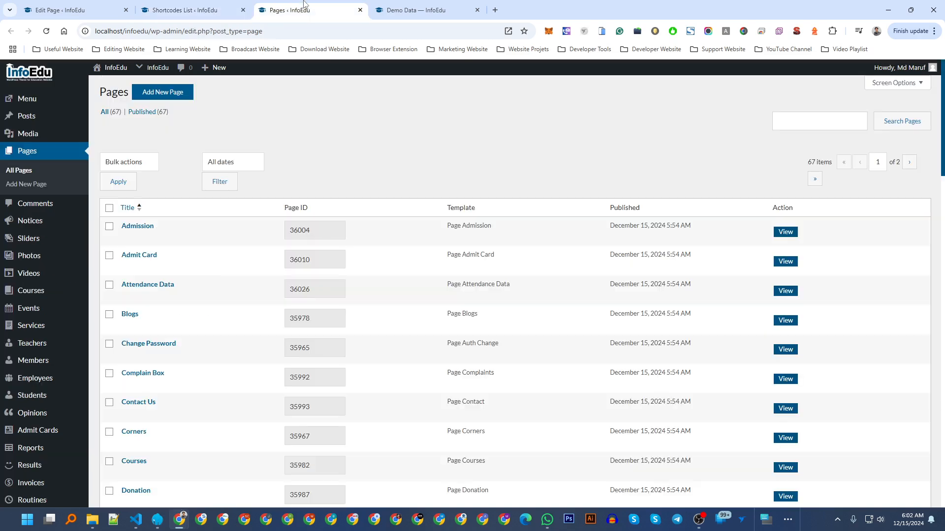
pyautogui.click(166, 94)
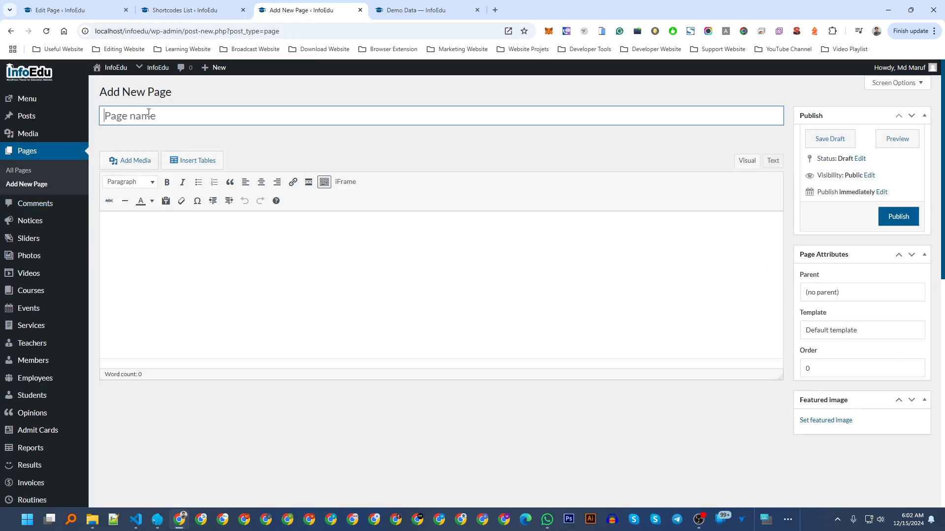
pyautogui.write('Demo Change')
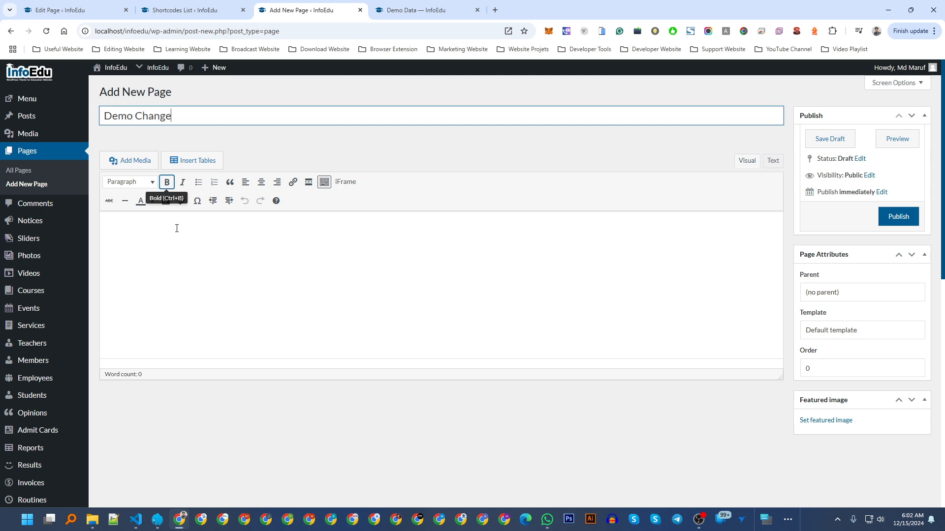
pyautogui.click(184, 270)
pyautogui.hotkey('ctrl', 'v')
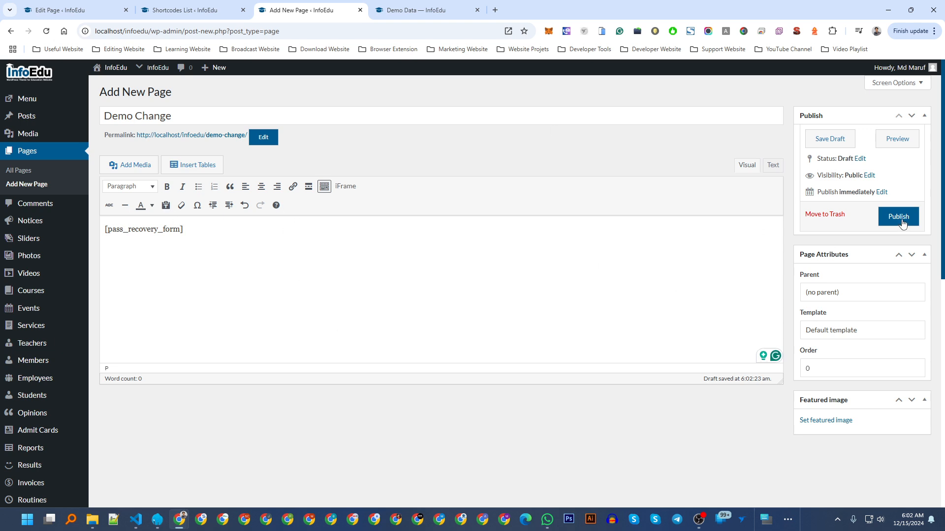
# Give the Demo Change page the Manual - Custom Page template.
pyautogui.click(852, 334)
pyautogui.scroll(-5, 853, 217)
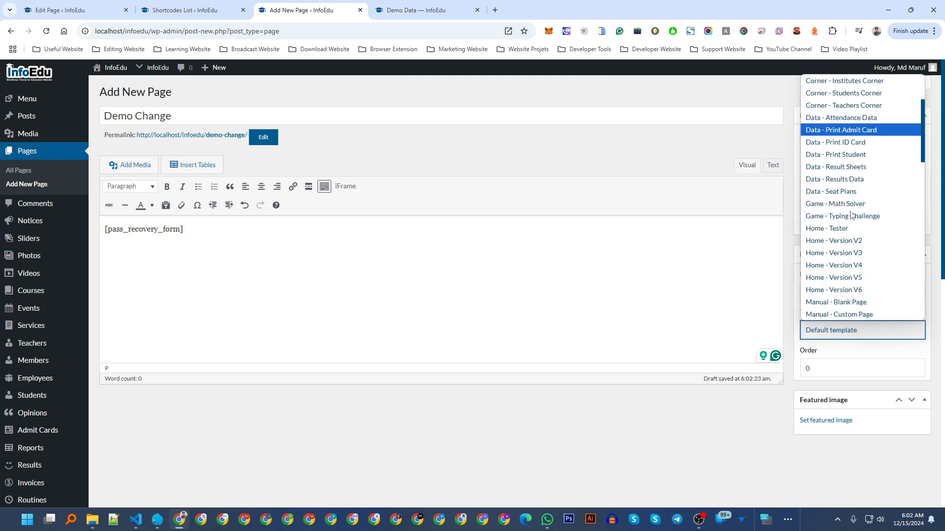
pyautogui.scroll(3, 852, 217)
pyautogui.scroll(3, 851, 216)
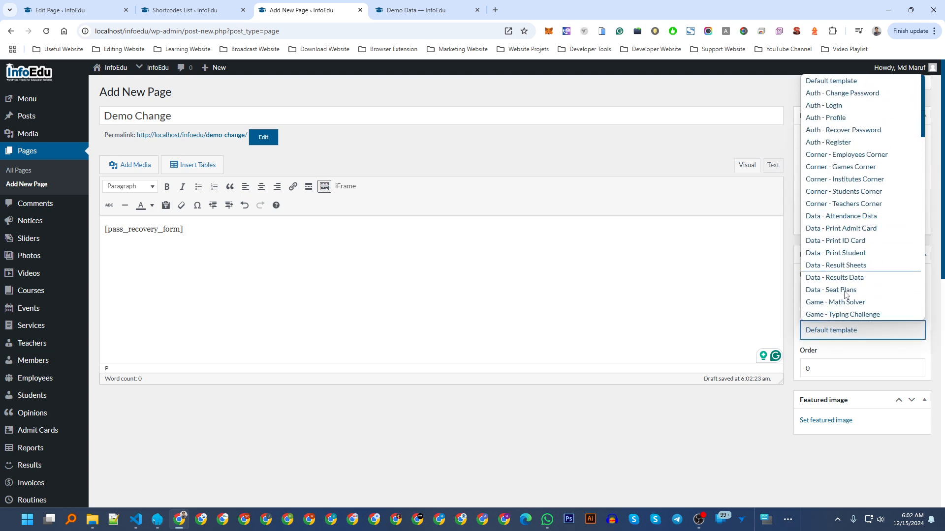
pyautogui.scroll(-4, 923, 130)
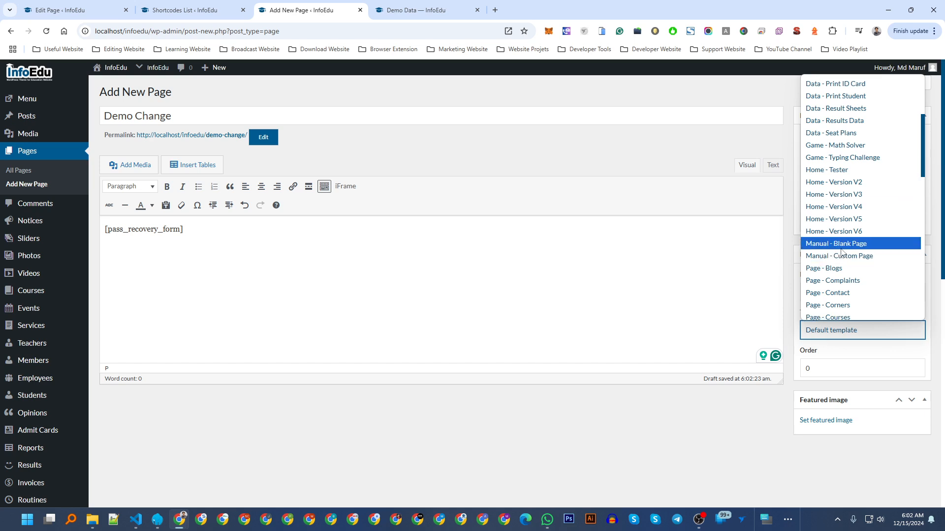
pyautogui.click(846, 256)
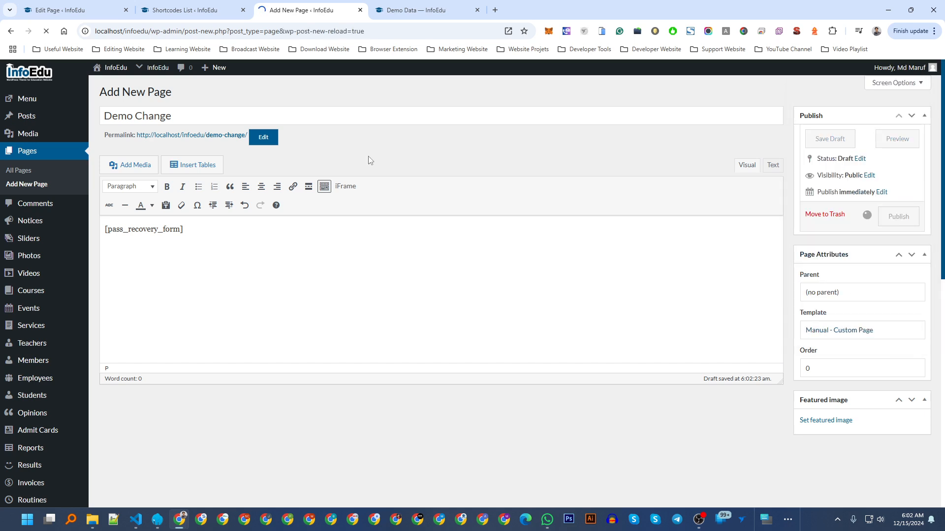
# Reload the Demo Data page, then open the published Demo Change page in a new tab.
pyautogui.click(423, 9)
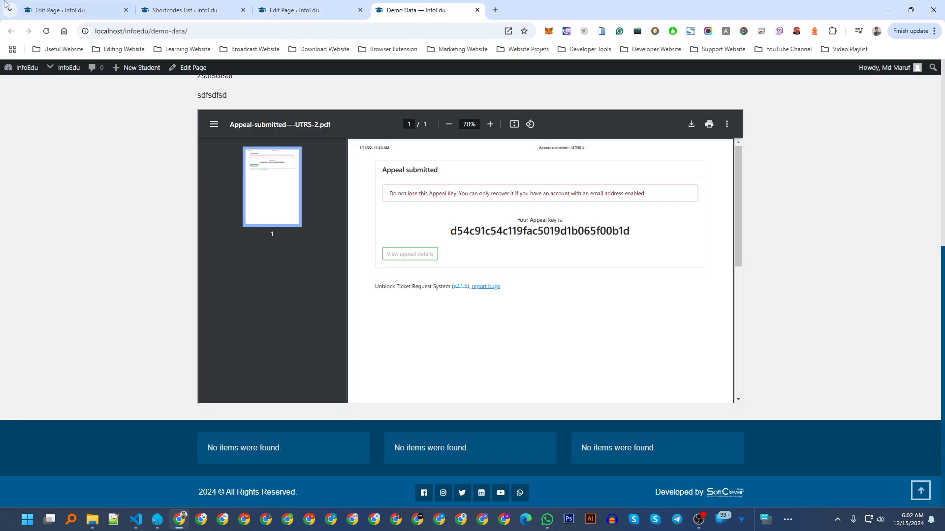
pyautogui.click(46, 31)
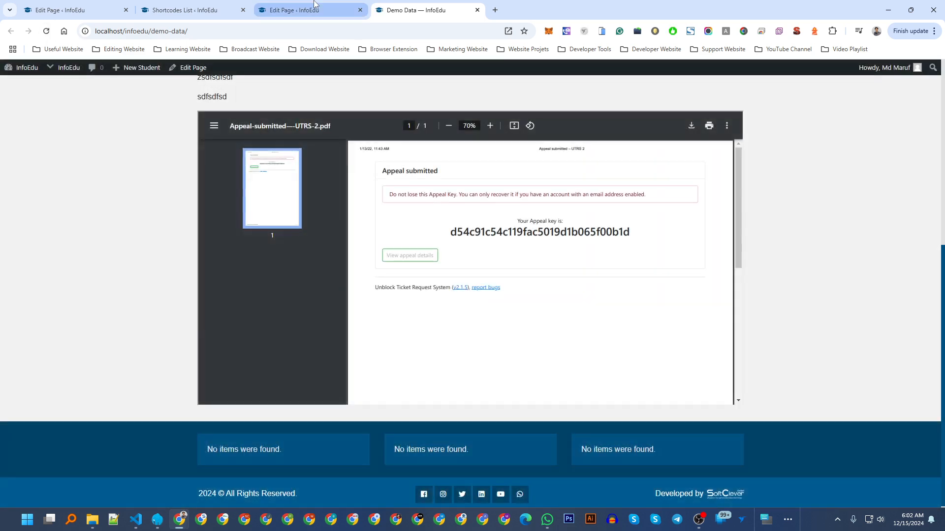
pyautogui.click(294, 10)
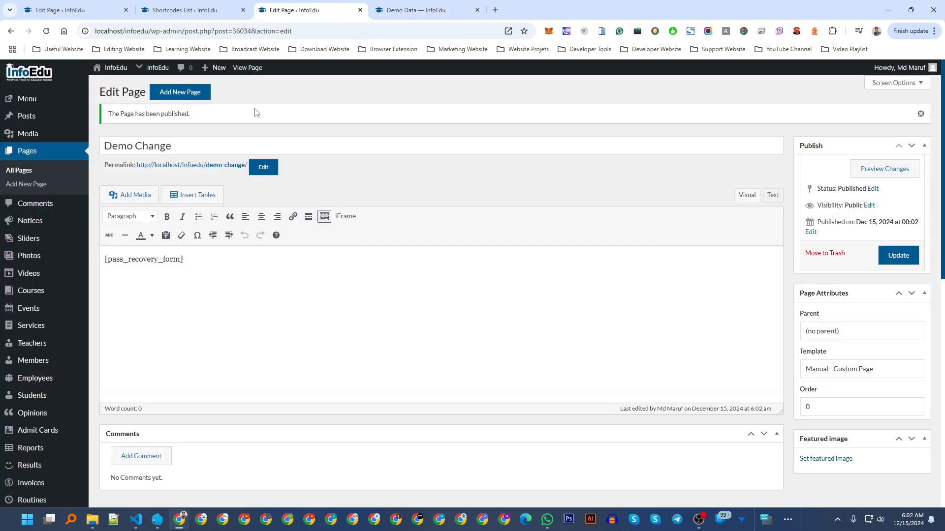
pyautogui.click(230, 166)
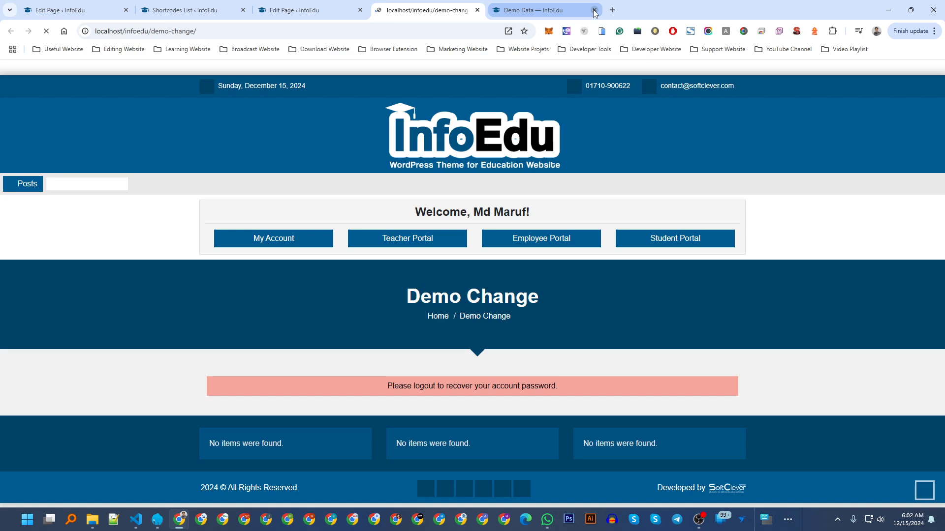
# Close the Demo Data tab and copy the Demo Change page's address.
pyautogui.click(595, 11)
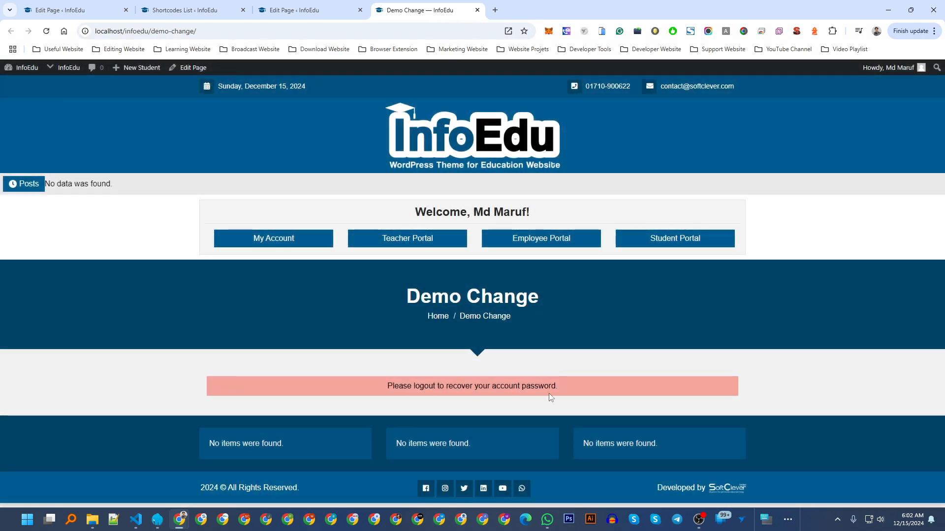
pyautogui.rightClick(295, 31)
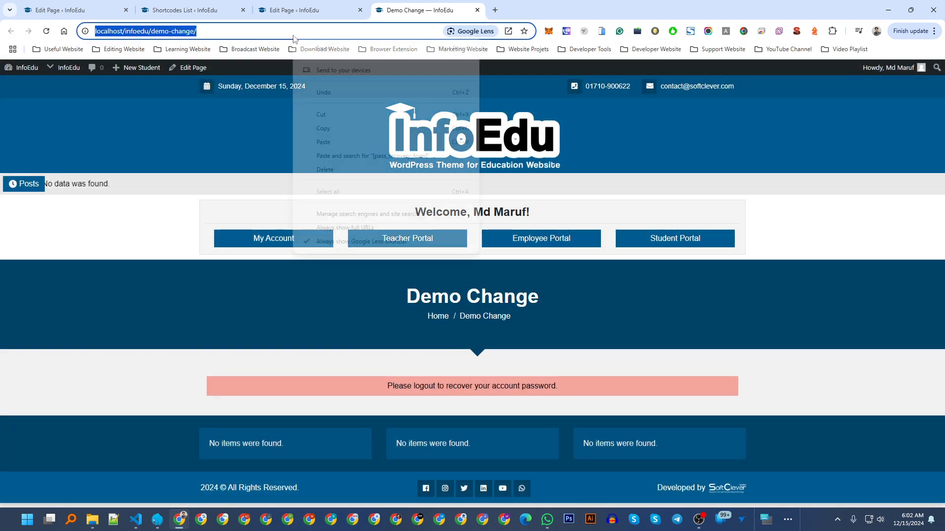
pyautogui.click(323, 129)
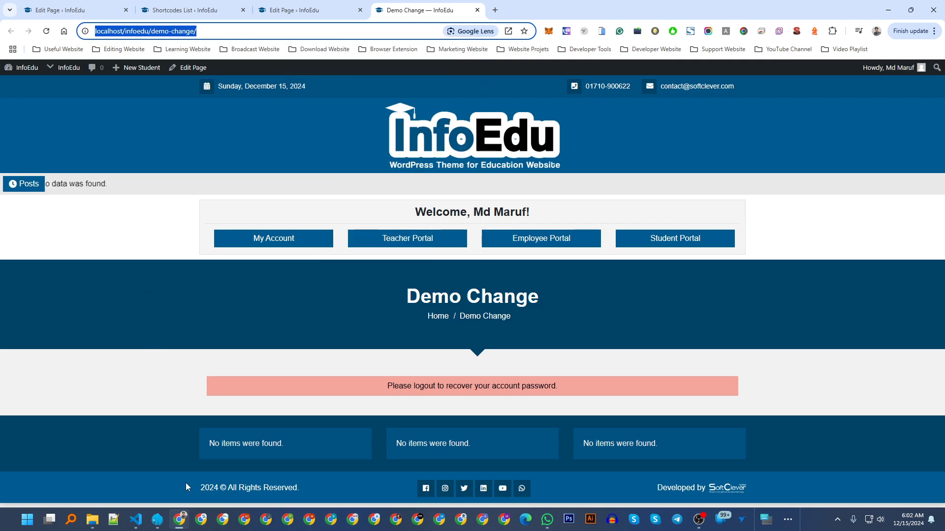
pyautogui.click(201, 520)
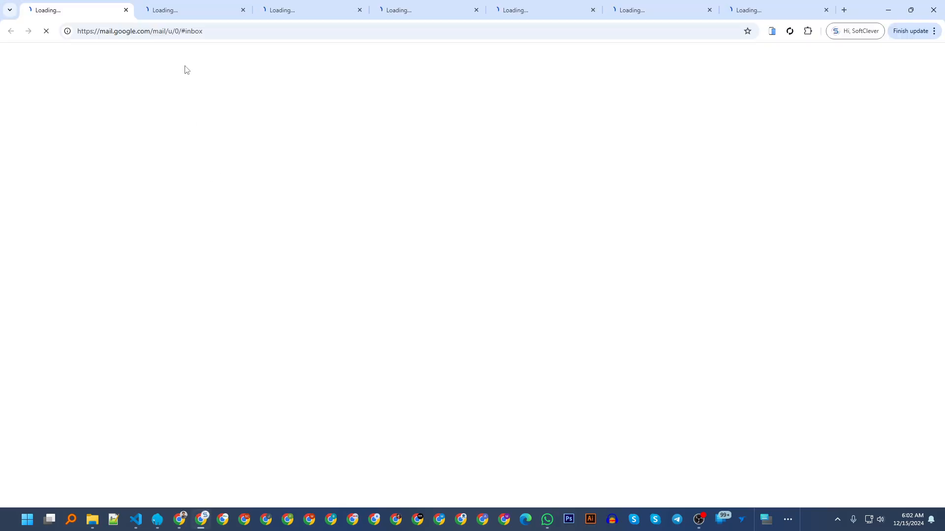
# Load the Demo Change address in the logged-out window and highlight its Recover Password heading.
pyautogui.rightClick(191, 31)
pyautogui.click(246, 154)
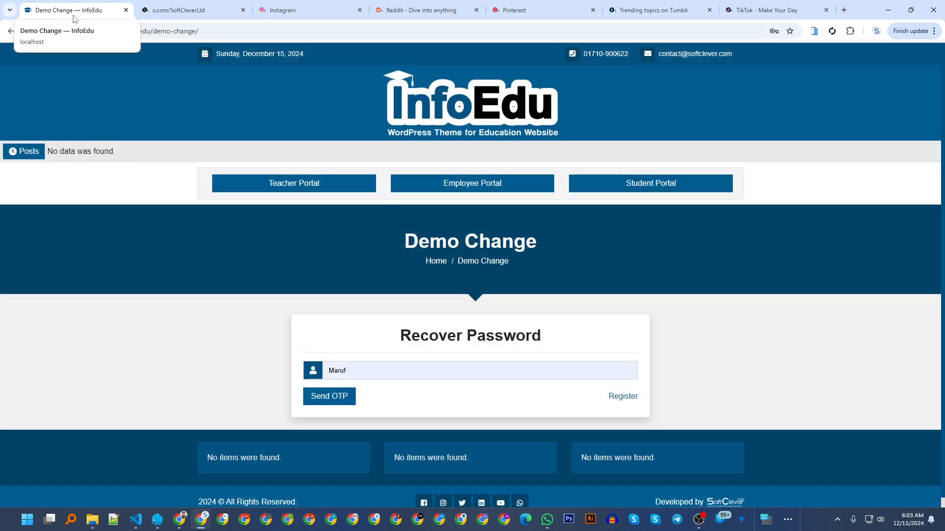
pyautogui.moveTo(399, 332); pyautogui.dragTo(546, 337)
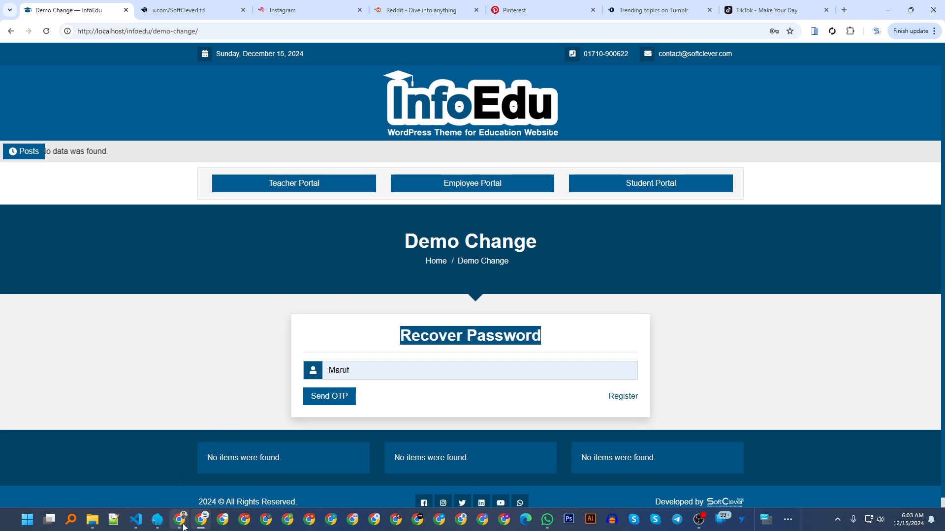
pyautogui.moveTo(183, 526)
pyautogui.click(164, 488)
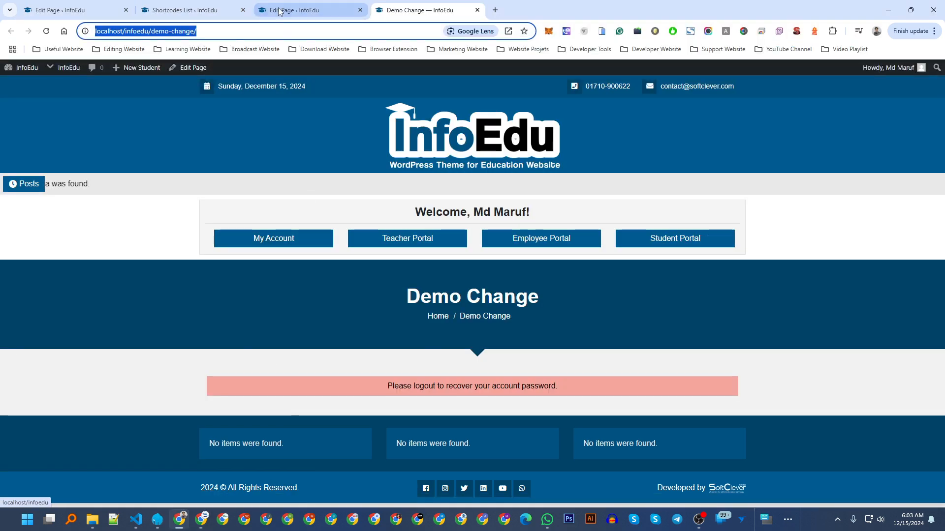
# Scroll through all 22 shortcodes, [en_date] to [complaint_form], and back to the top.
pyautogui.click(204, 10)
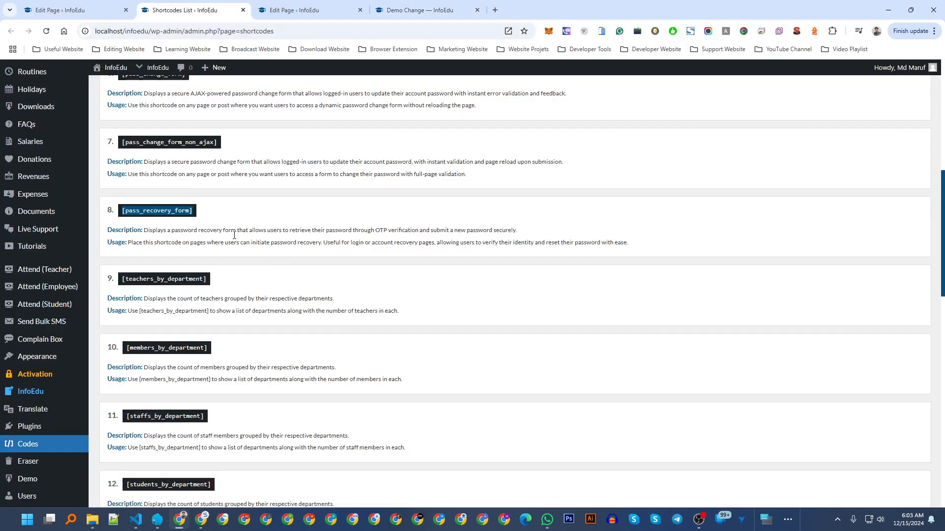
pyautogui.click(270, 210)
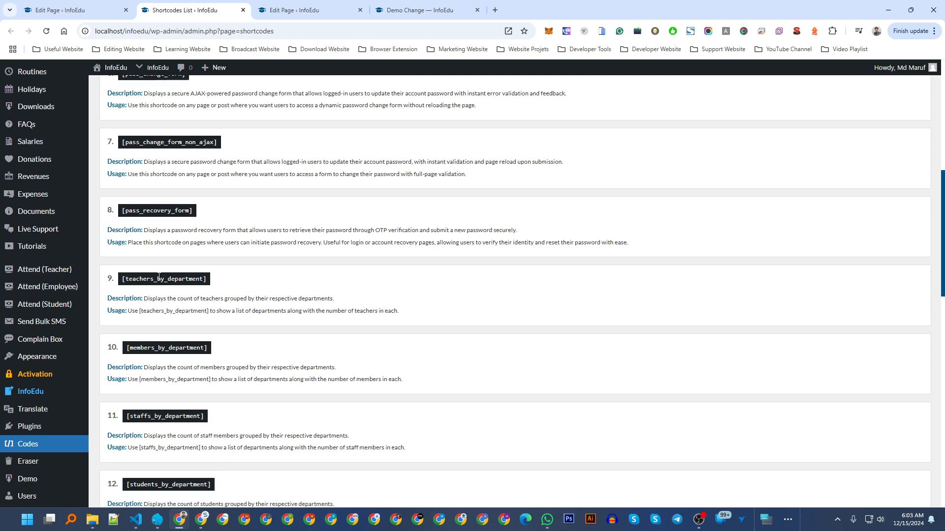
pyautogui.scroll(-1, 158, 276)
pyautogui.scroll(1, 164, 359)
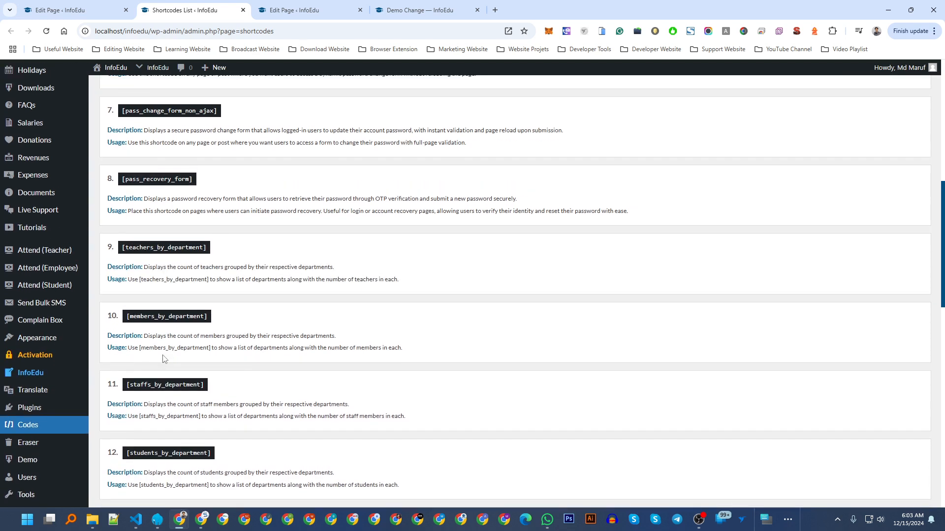
pyautogui.scroll(-3, 164, 359)
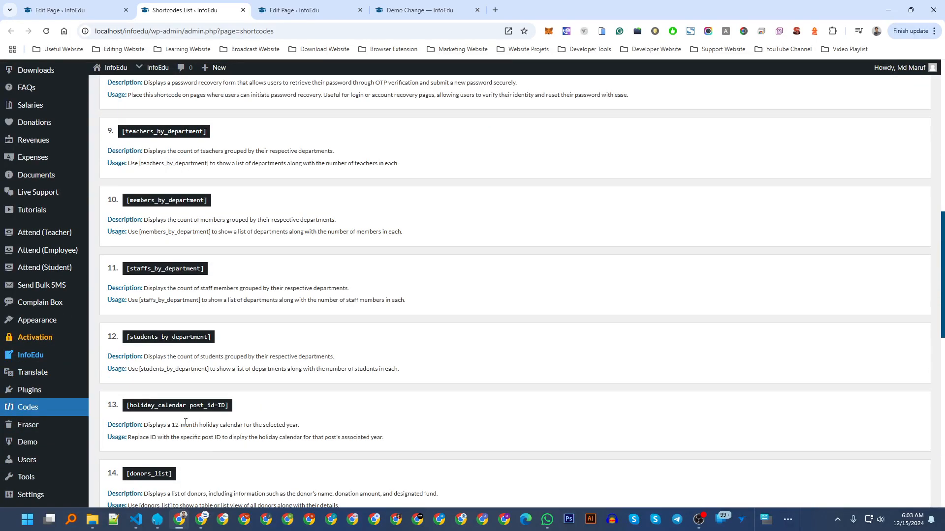
pyautogui.scroll(-2, 186, 423)
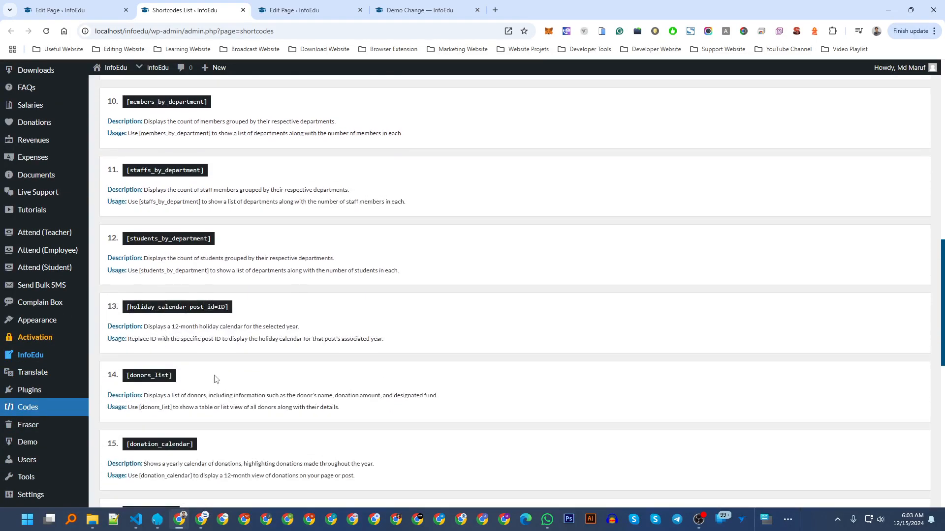
pyautogui.scroll(-5, 216, 344)
pyautogui.scroll(-2, 215, 299)
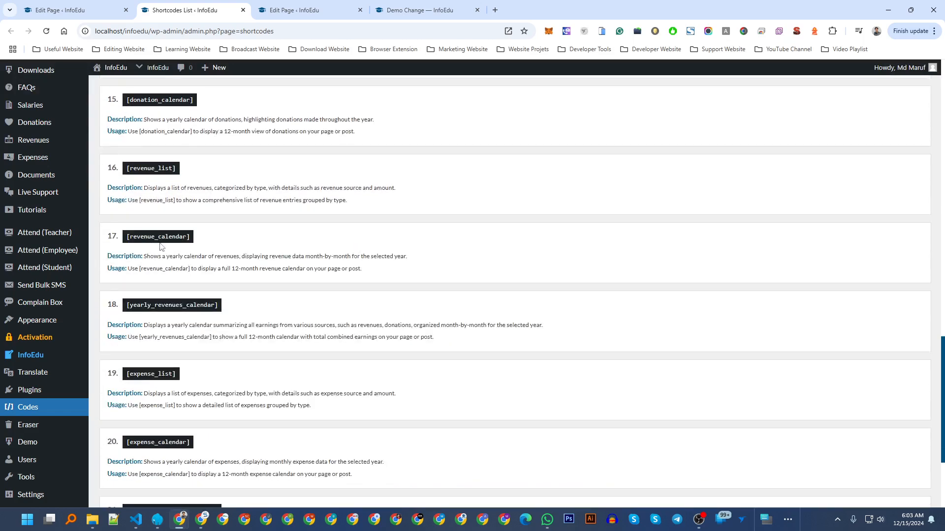
pyautogui.scroll(-3, 169, 256)
pyautogui.scroll(-1, 169, 256)
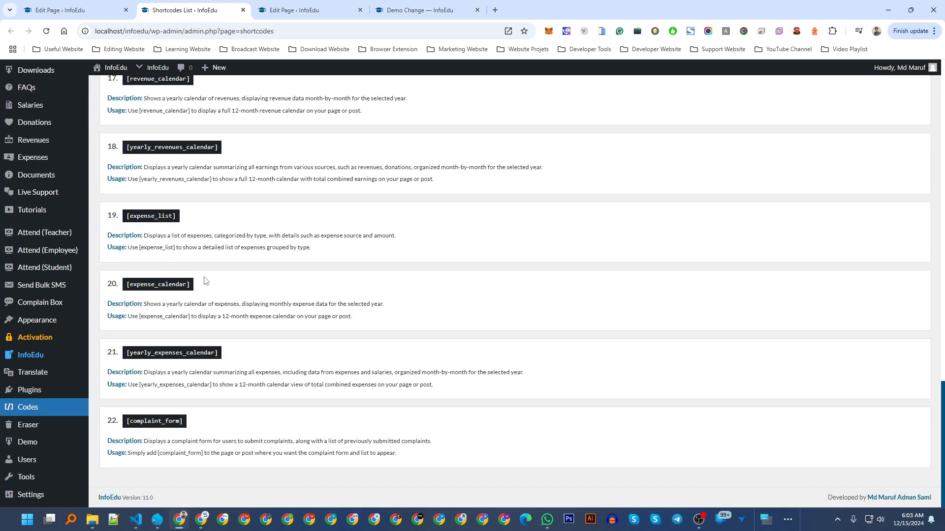
pyautogui.scroll(20, 217, 295)
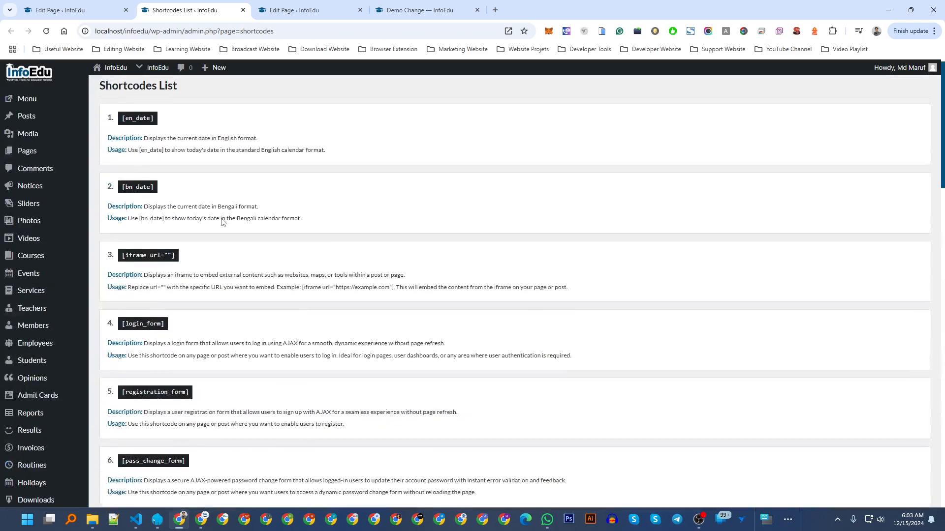
pyautogui.scroll(1, 221, 222)
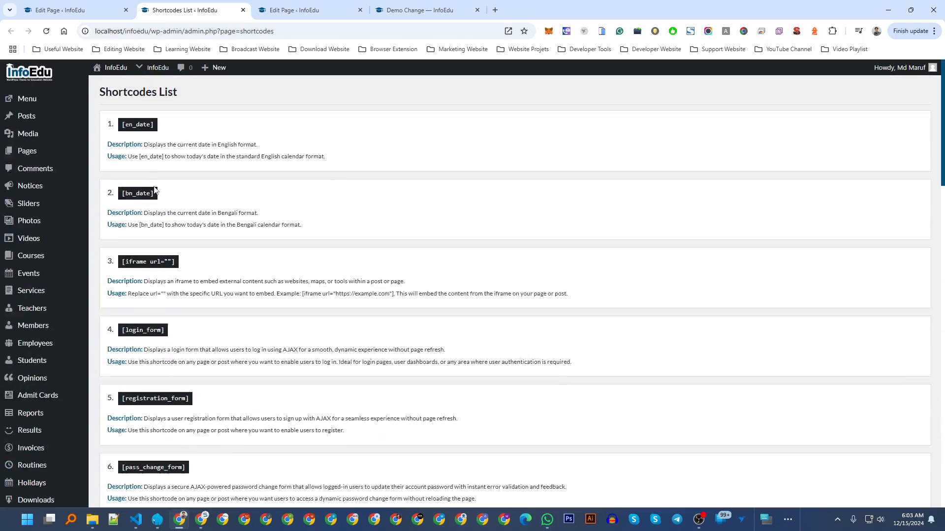
# Open All Pages and scroll the 69 published pages to locate Demo Change.
pyautogui.click(37, 151)
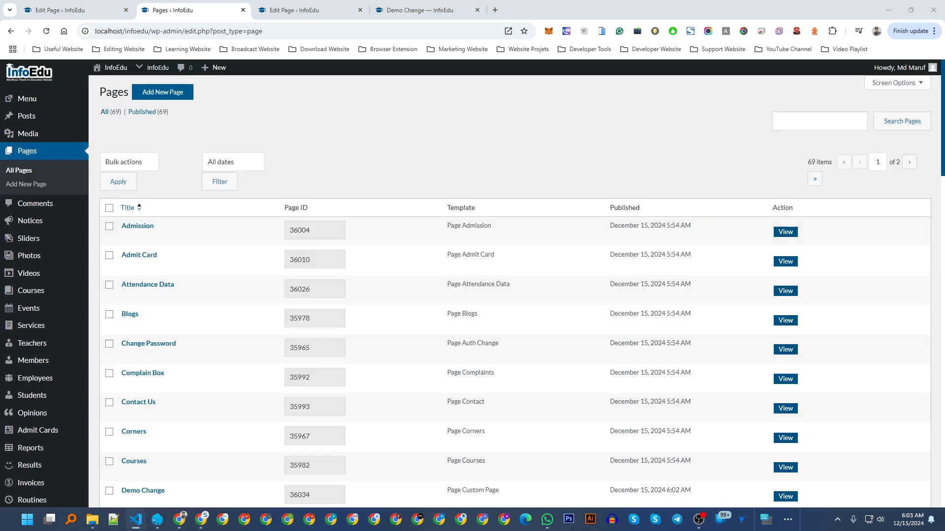
pyautogui.hotkey('alt', 'Tab')
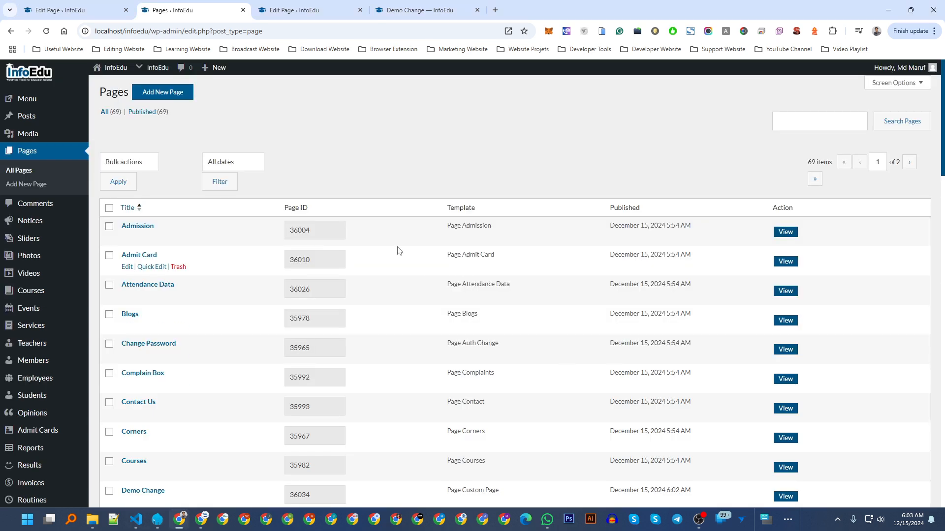
pyautogui.scroll(-2, 338, 159)
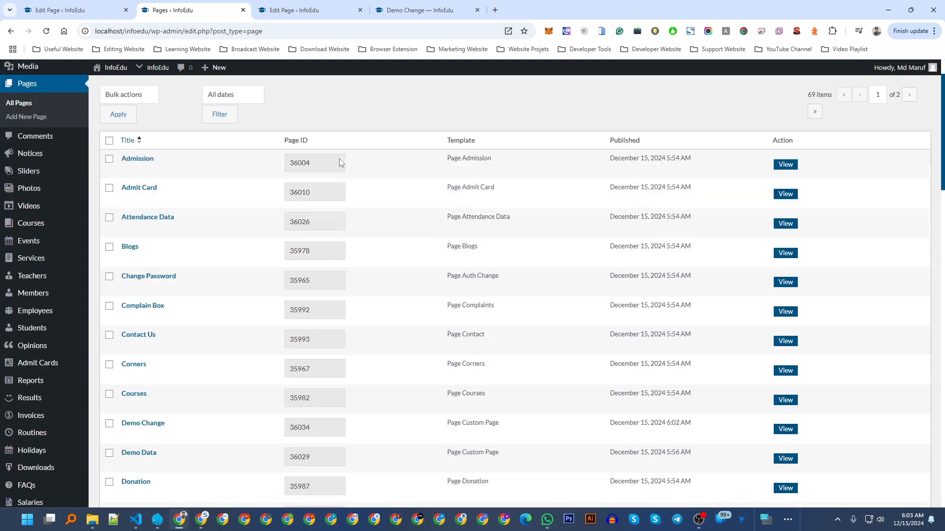
pyautogui.scroll(2, 339, 159)
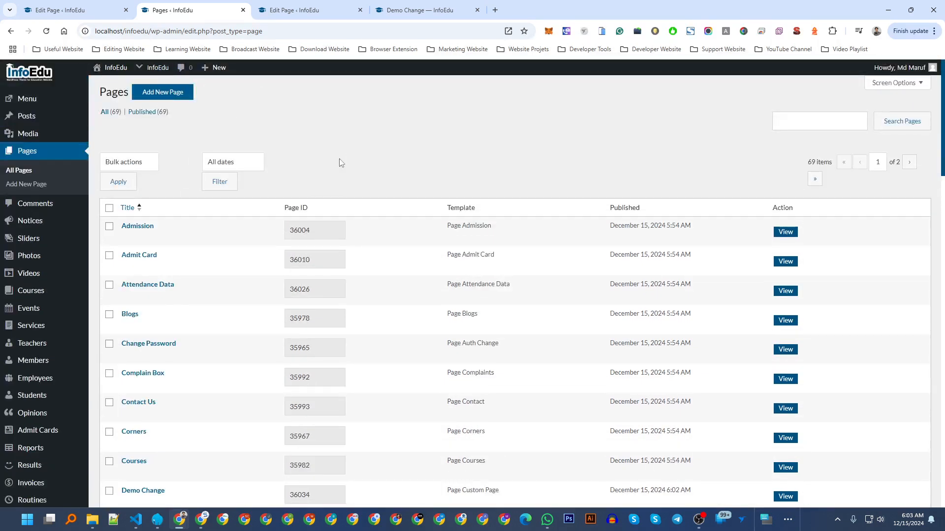